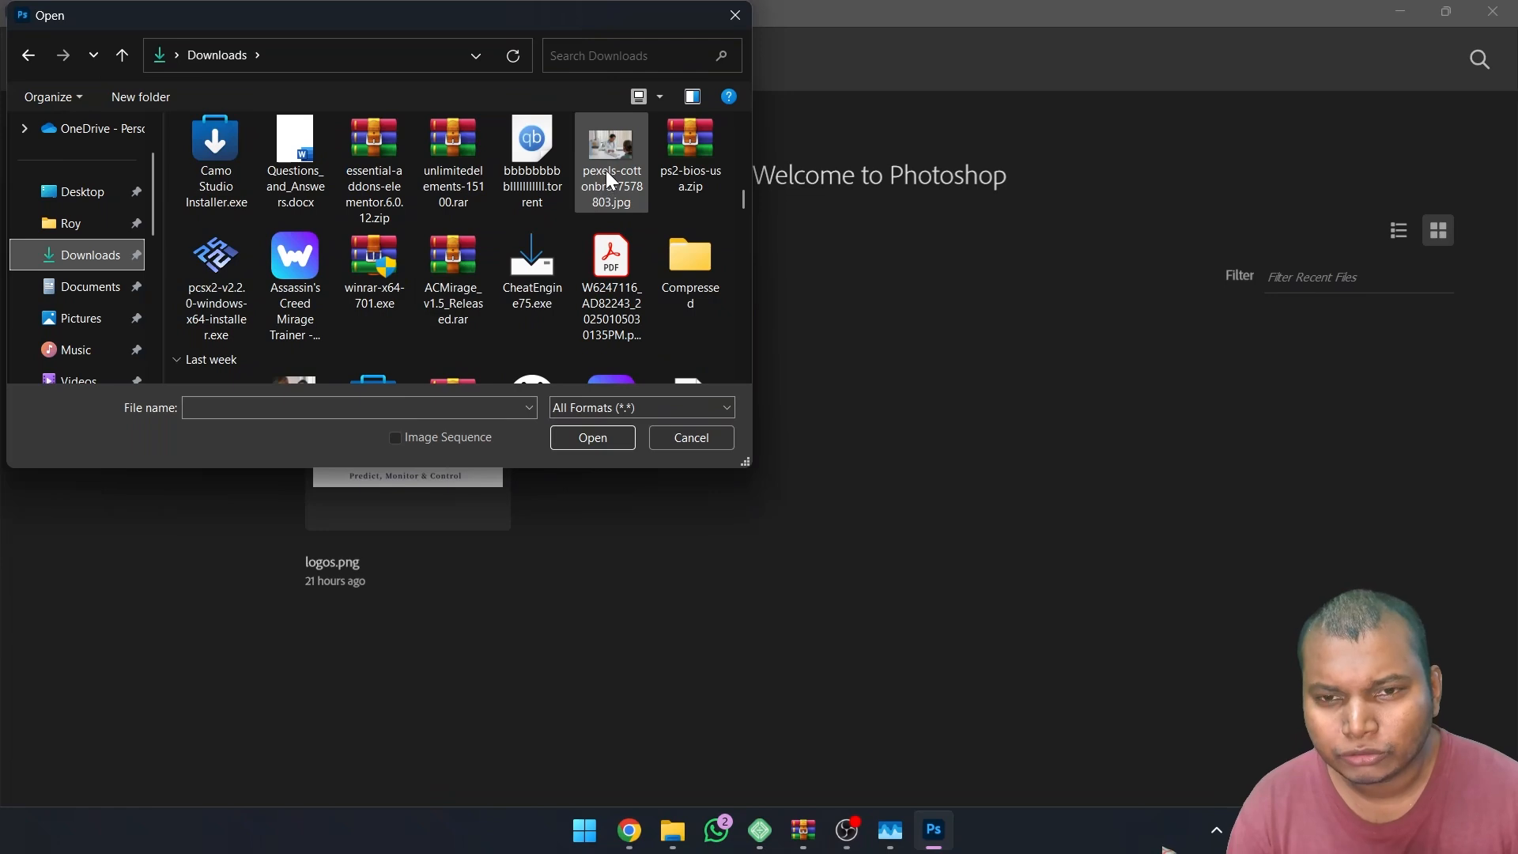
Open pexels-cottonbro-7578803.jpg from the Downloads folder.
click(605, 169)
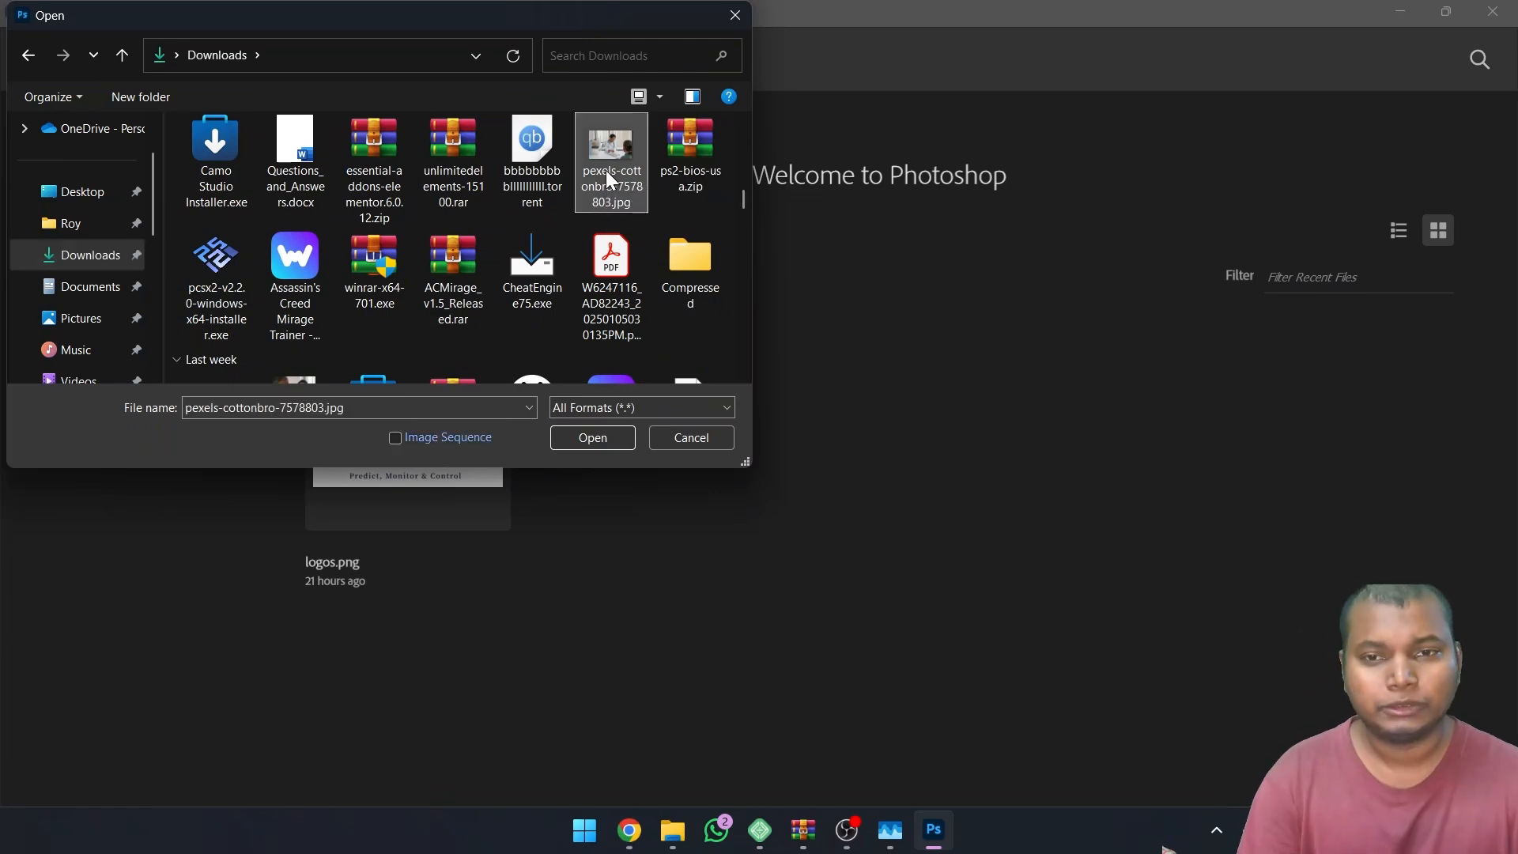
click(598, 438)
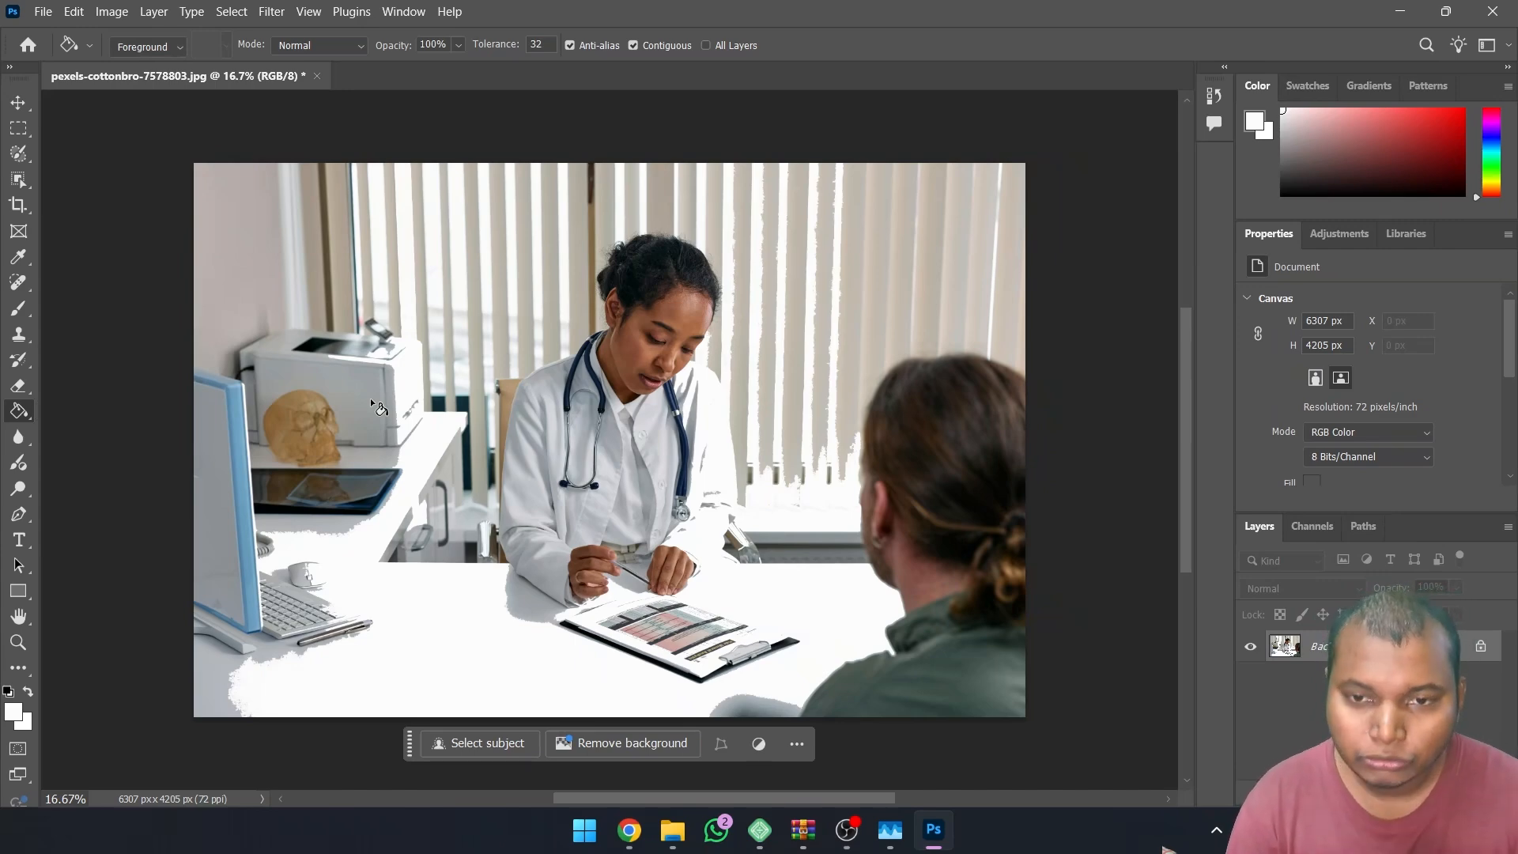
Use the Crop tool to shrink the crop frame around the doctor's head and shoulders, repositioning the photo inside it.
click(17, 205)
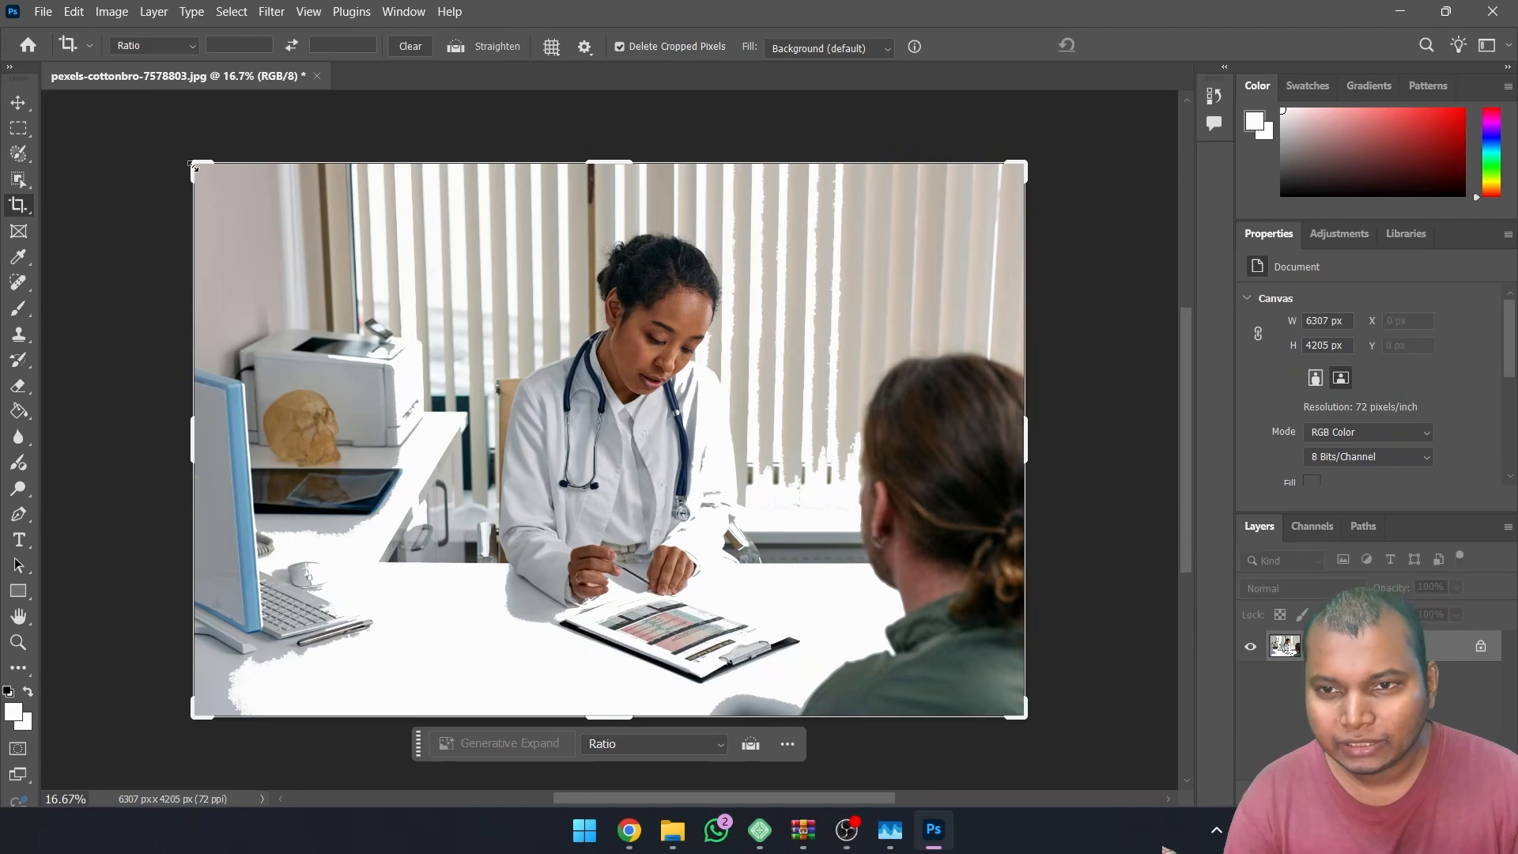
drag(193, 166, 327, 247)
drag(549, 407, 653, 542)
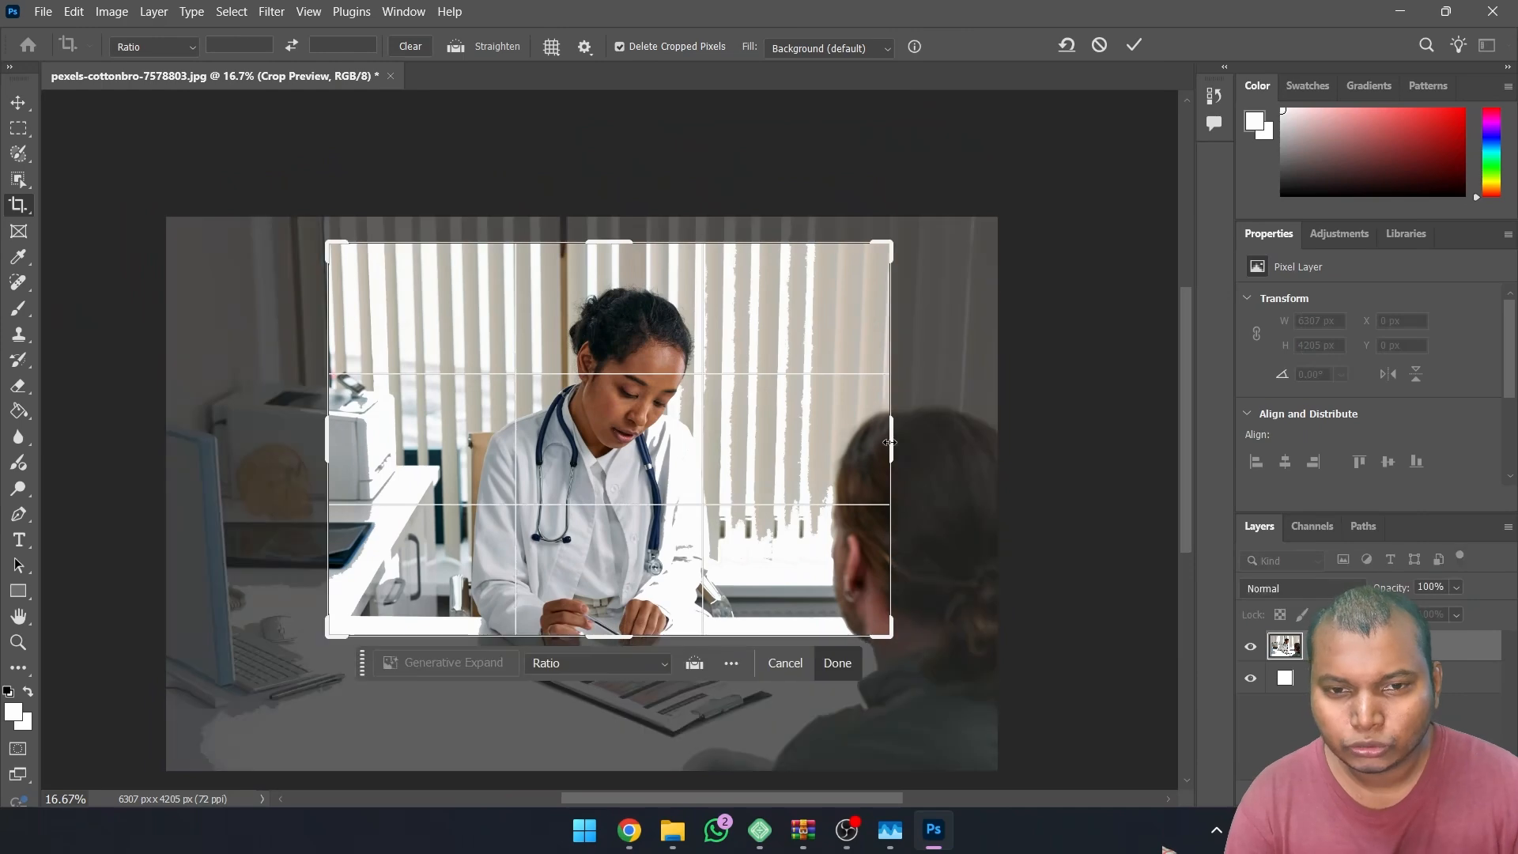
drag(898, 439, 833, 438)
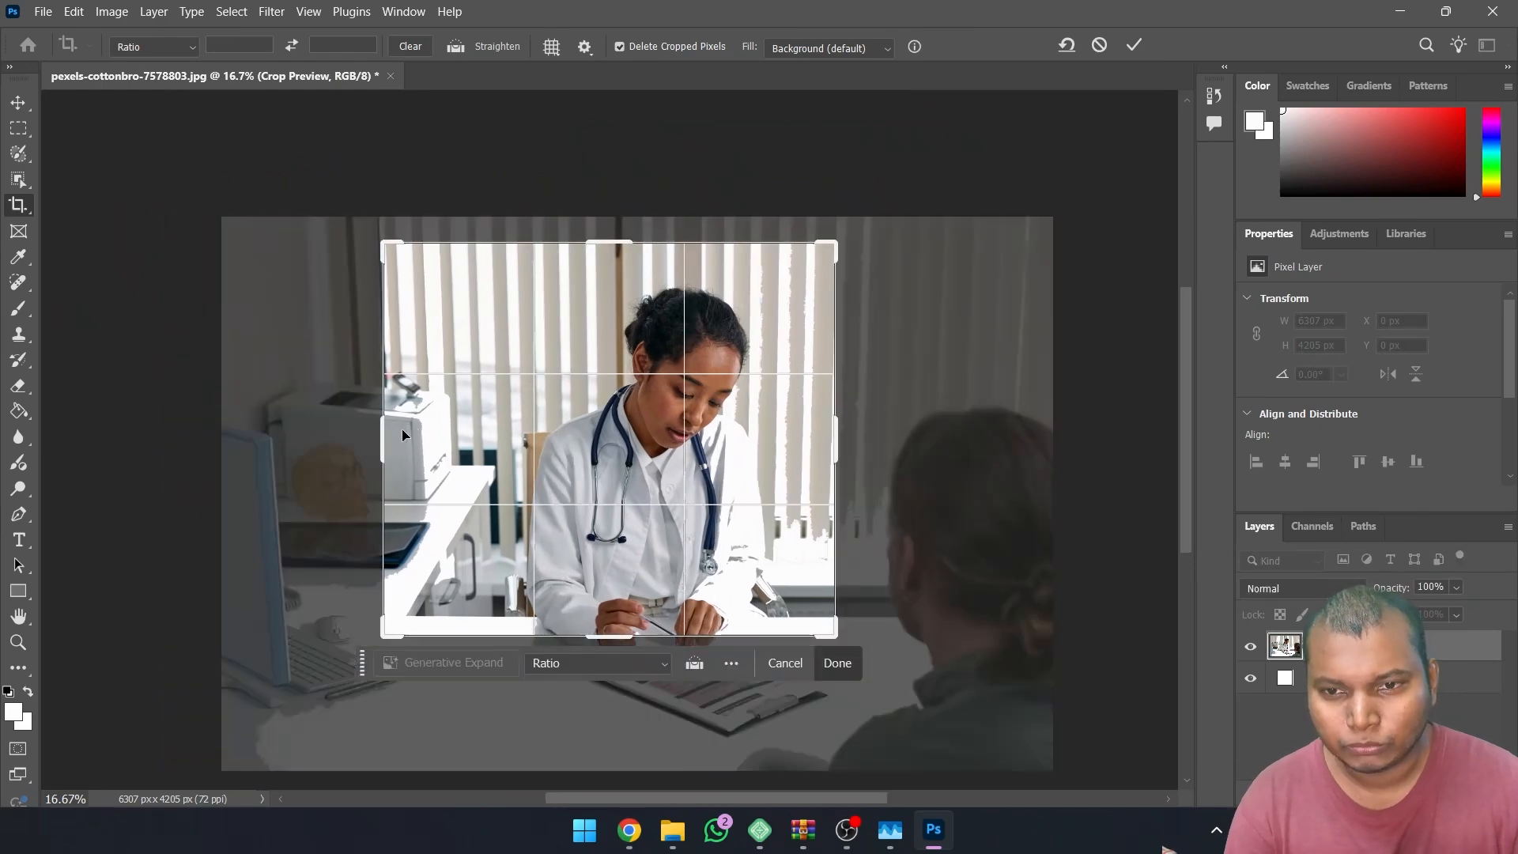
drag(617, 320, 618, 333)
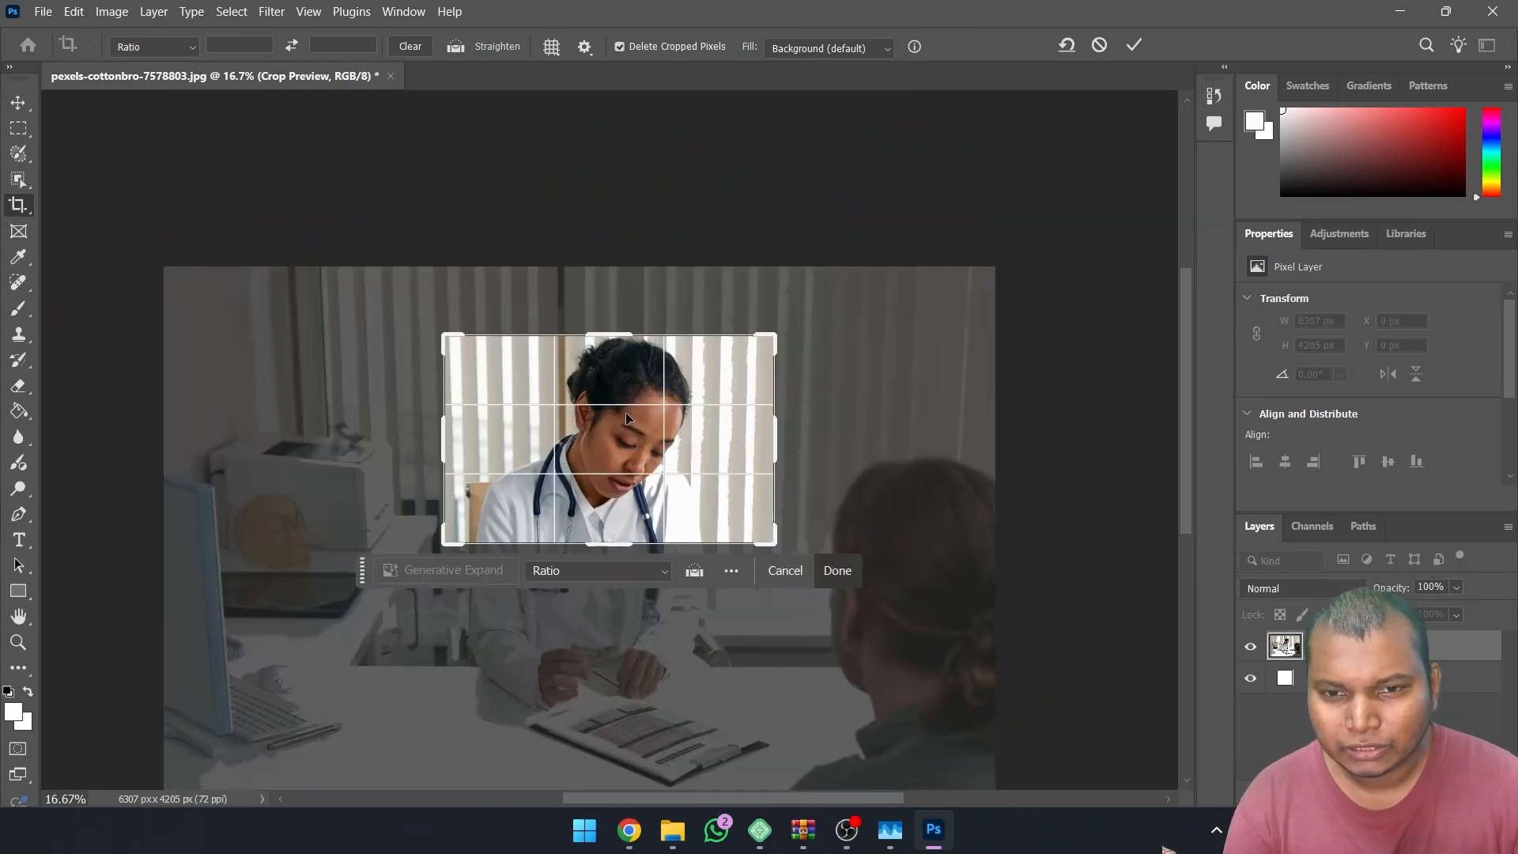
drag(624, 411, 602, 440)
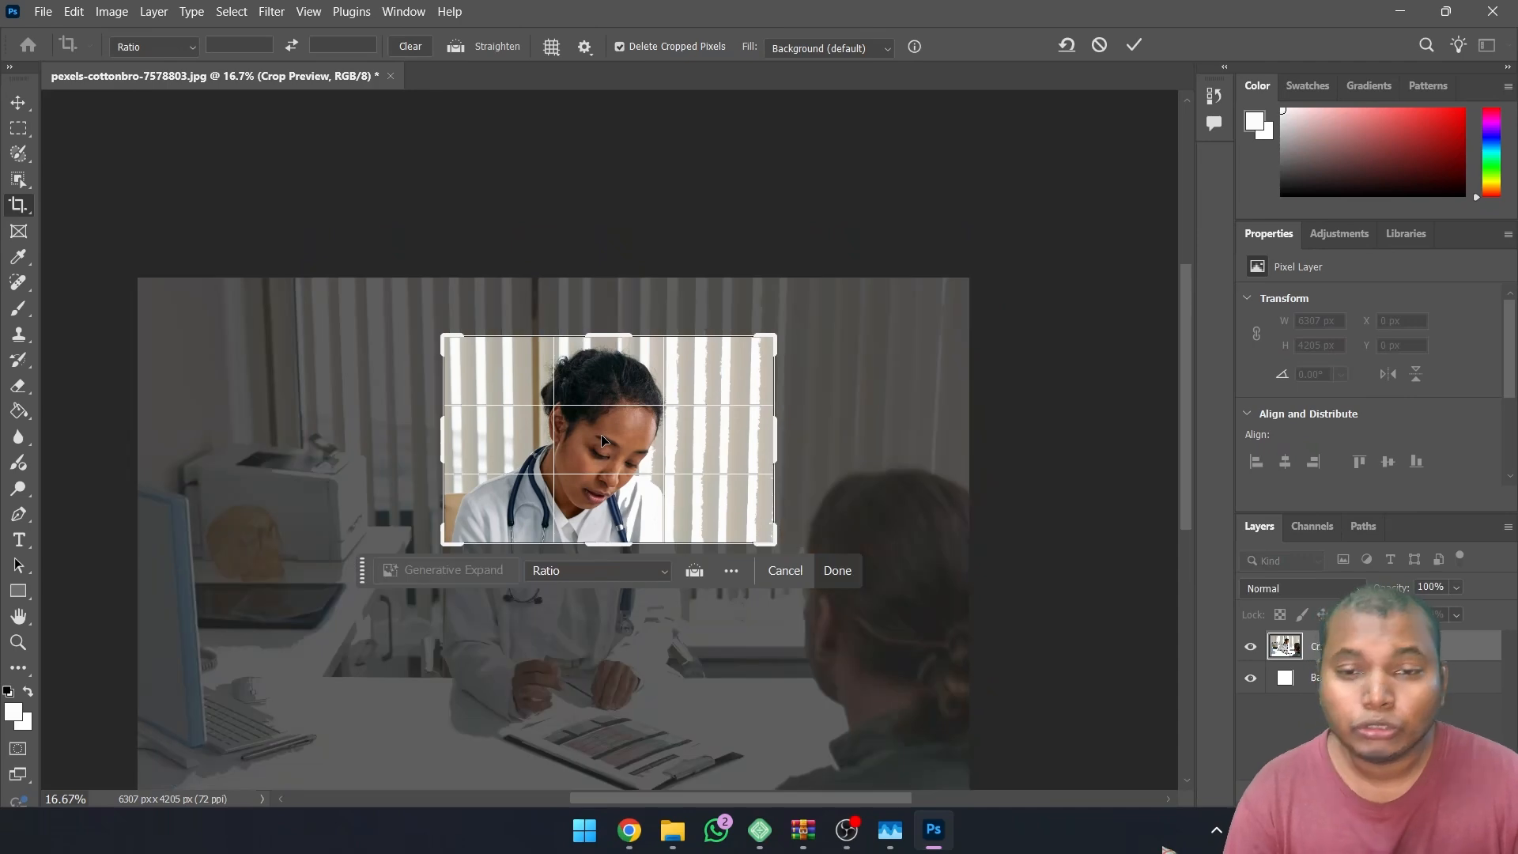
Constrain the crop to 1 : 1 (Square), center the doctor's face in the frame, and apply the crop.
click(164, 45)
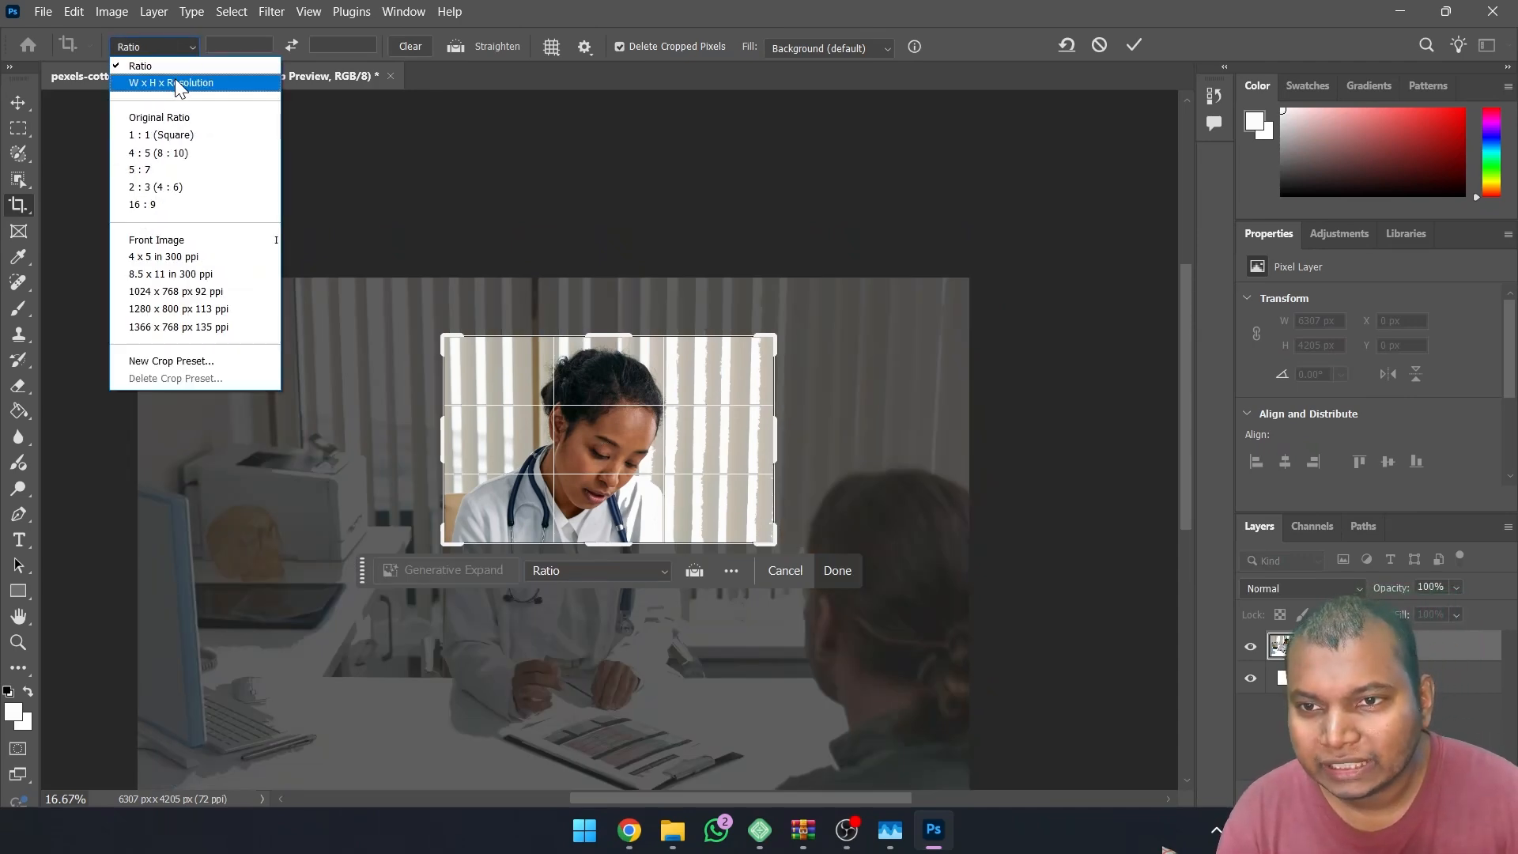
click(160, 136)
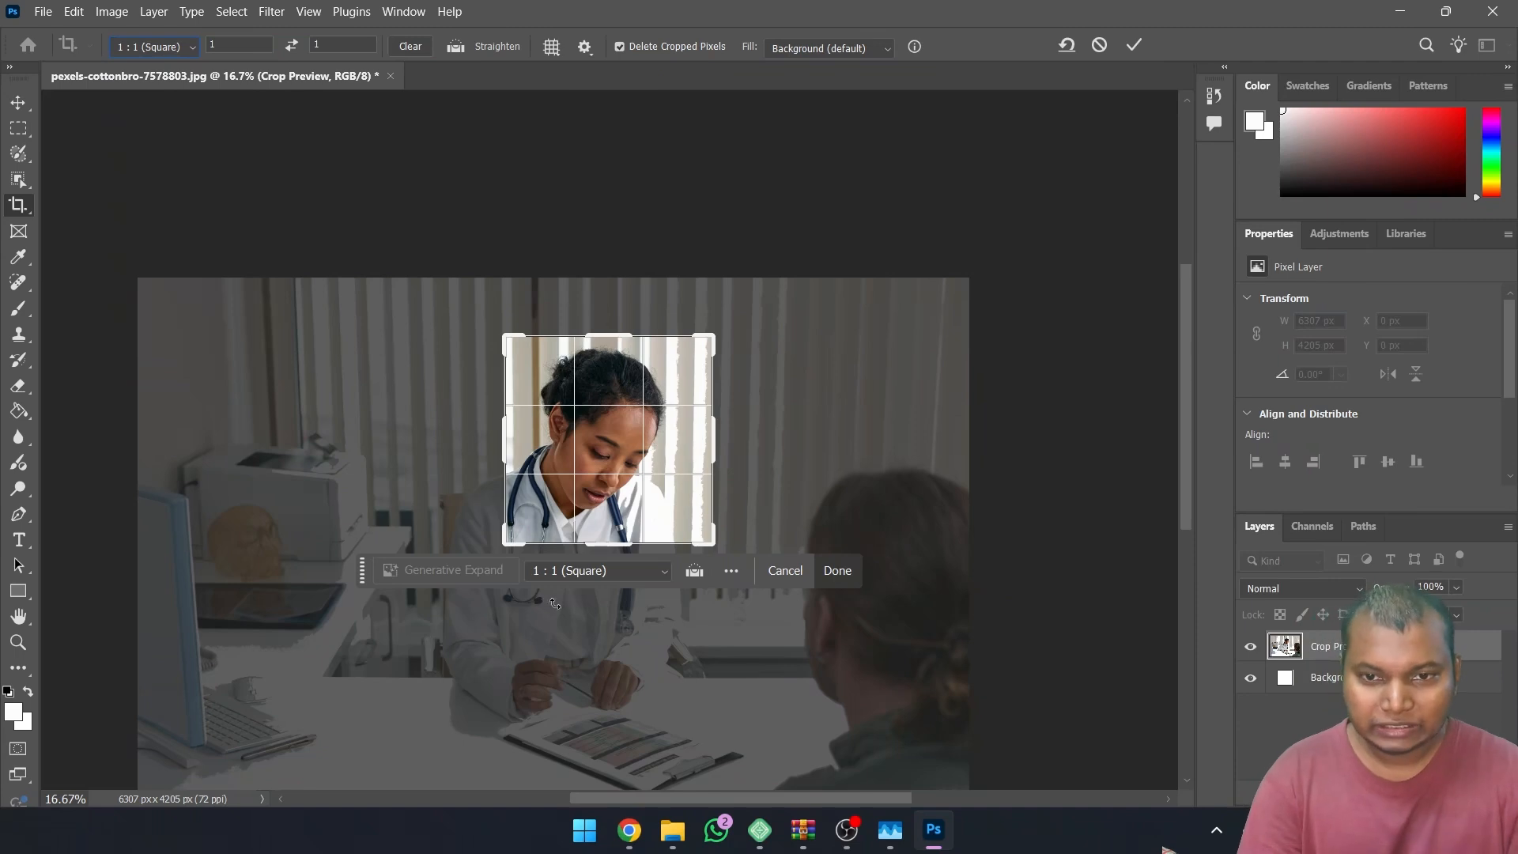
drag(601, 457, 614, 459)
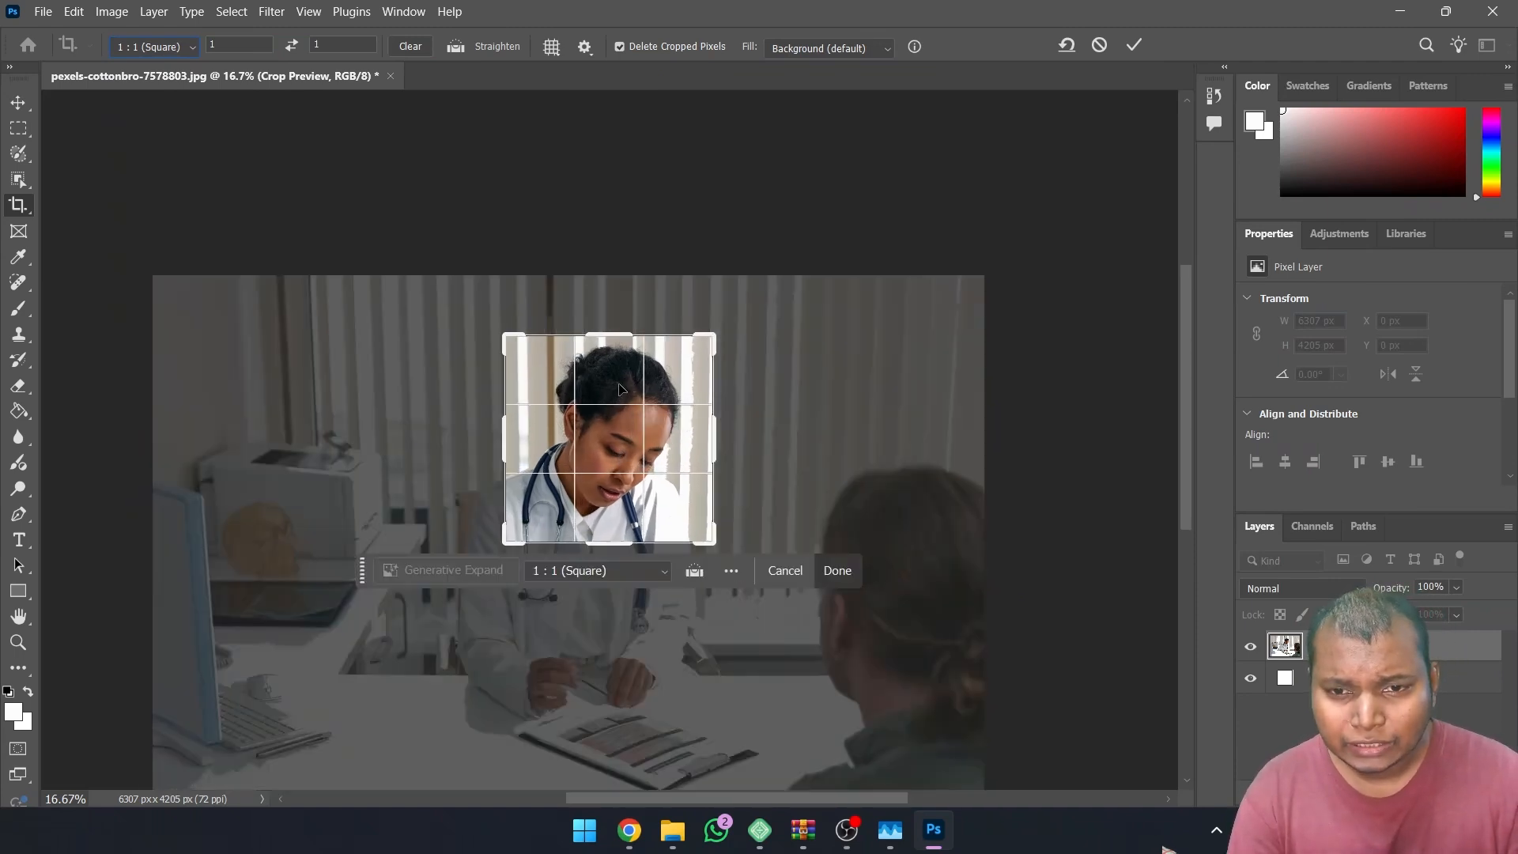
click(1134, 46)
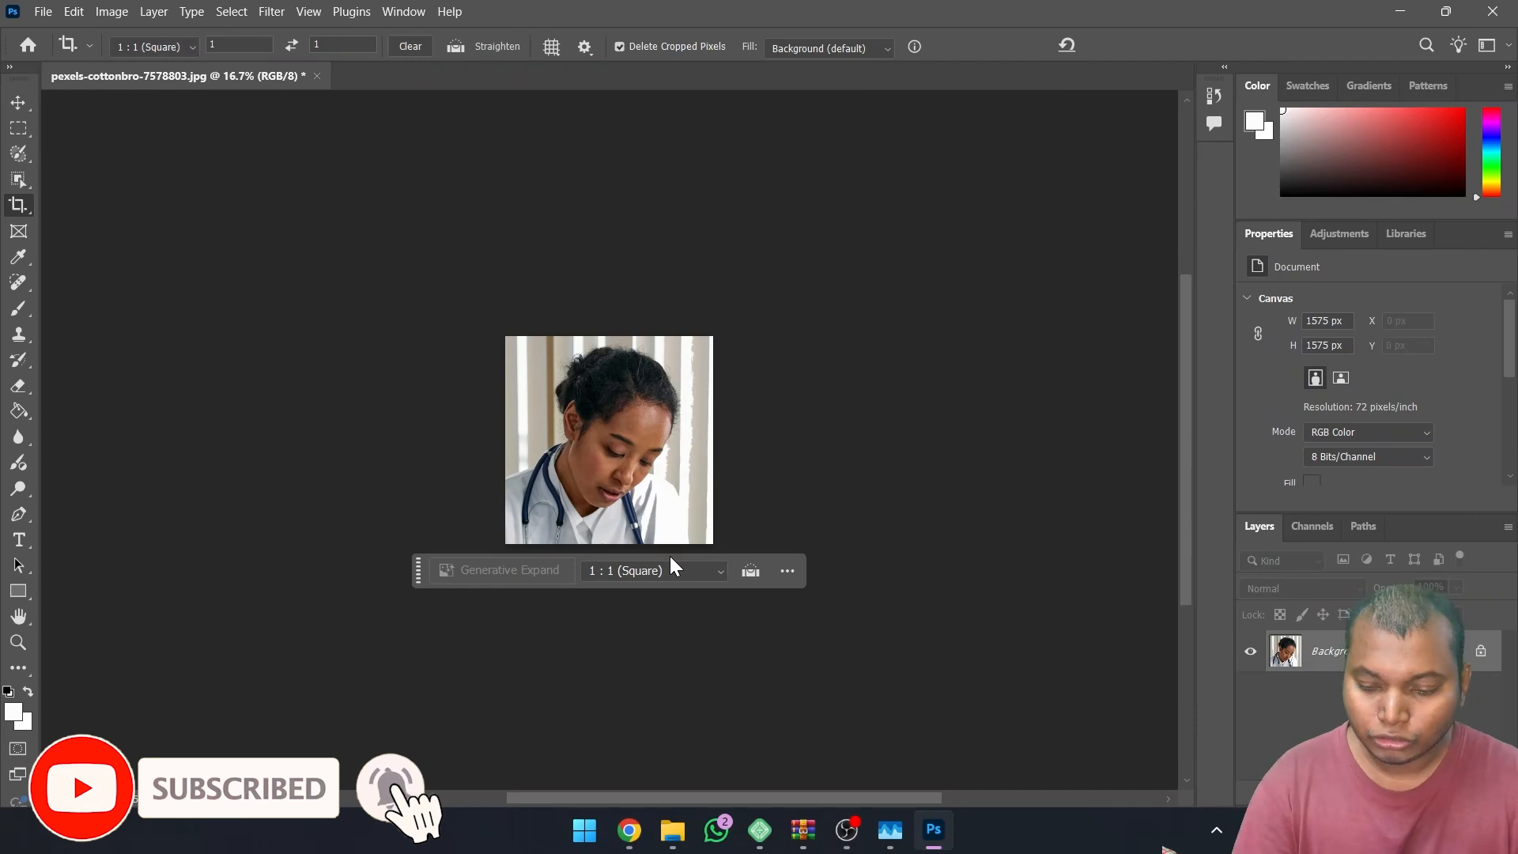
Undo the square crop and bring the full photo back into view.
key(ctrl+z)
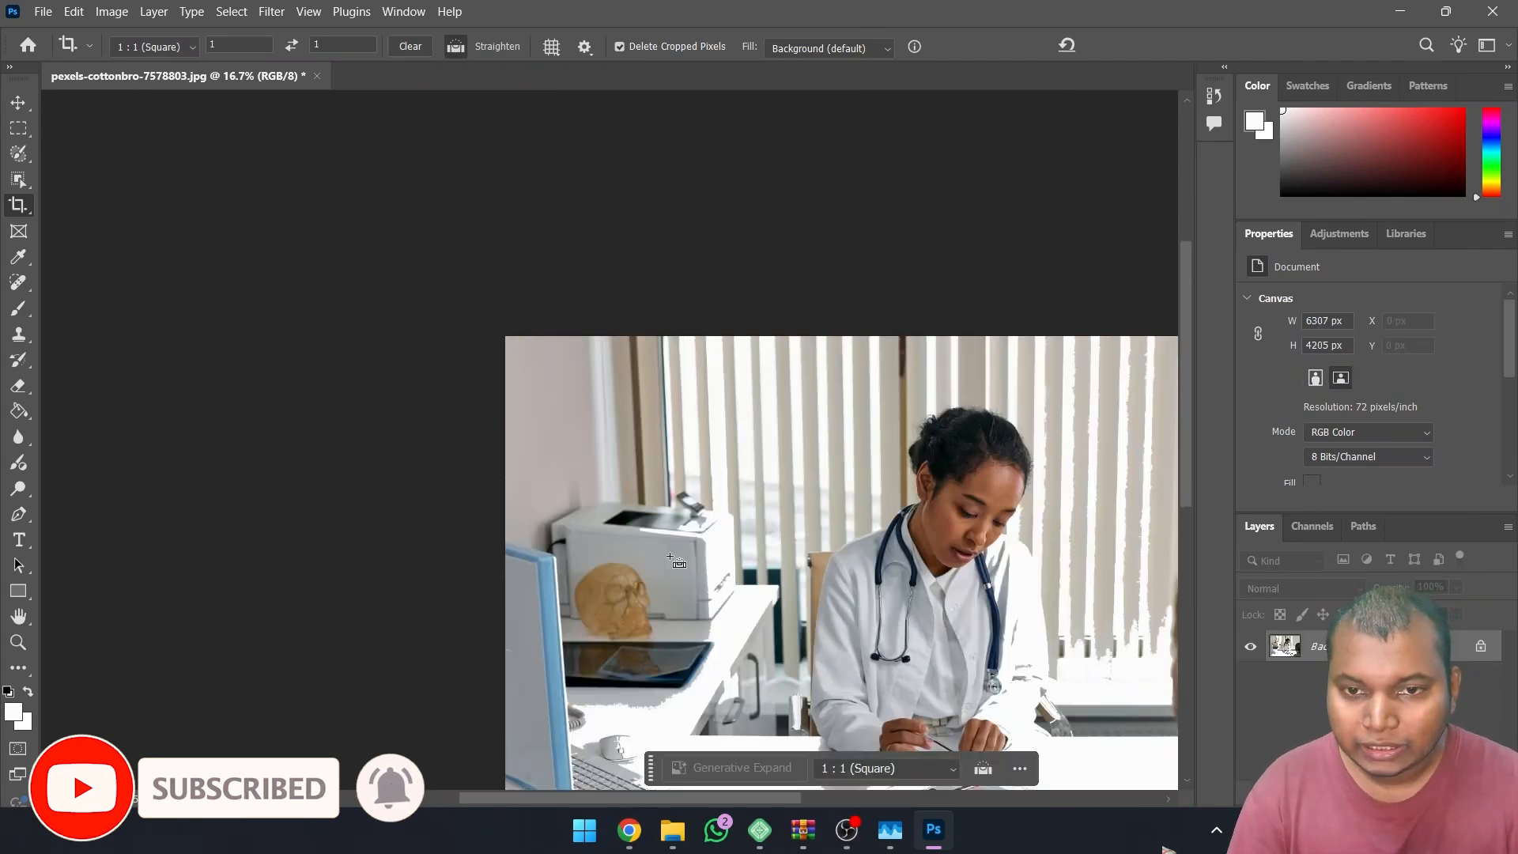
scroll(766, 525, down, 2)
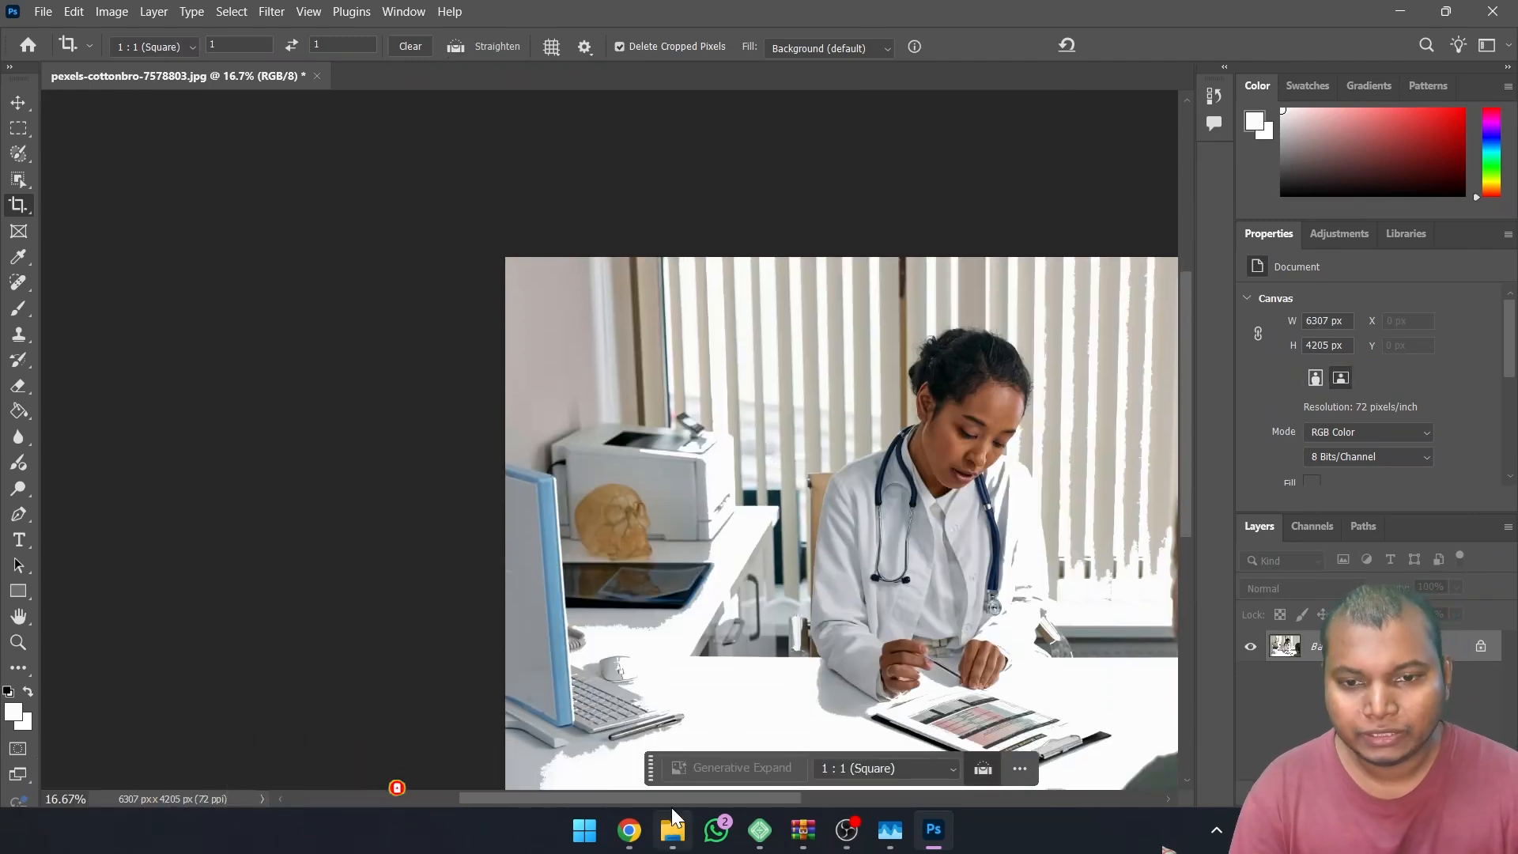
drag(678, 799, 754, 798)
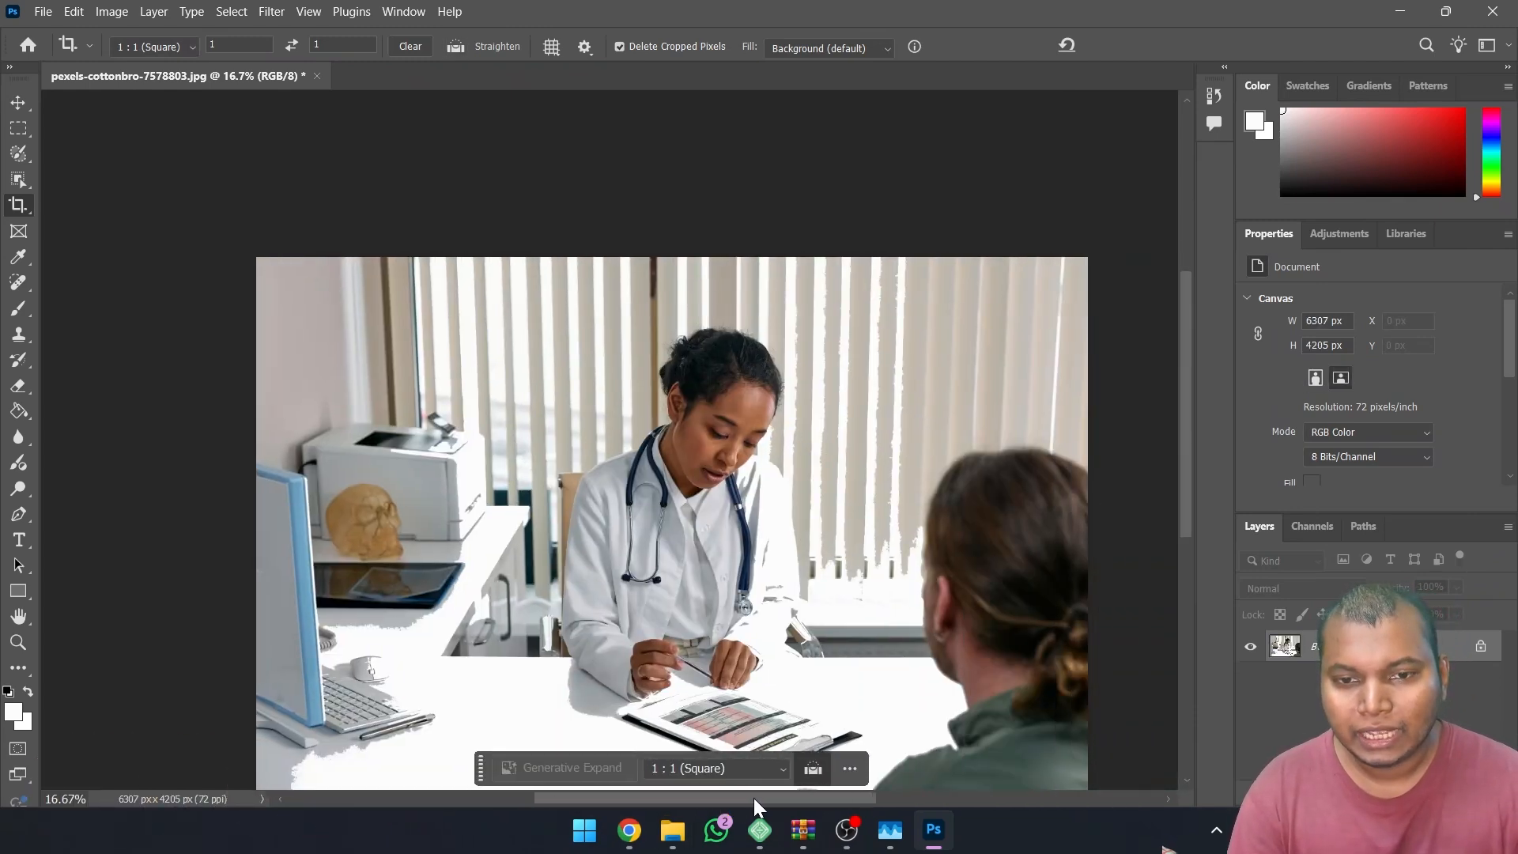
Switch the crop preset to W x H x Resolution and show its resolution unit choices.
click(170, 49)
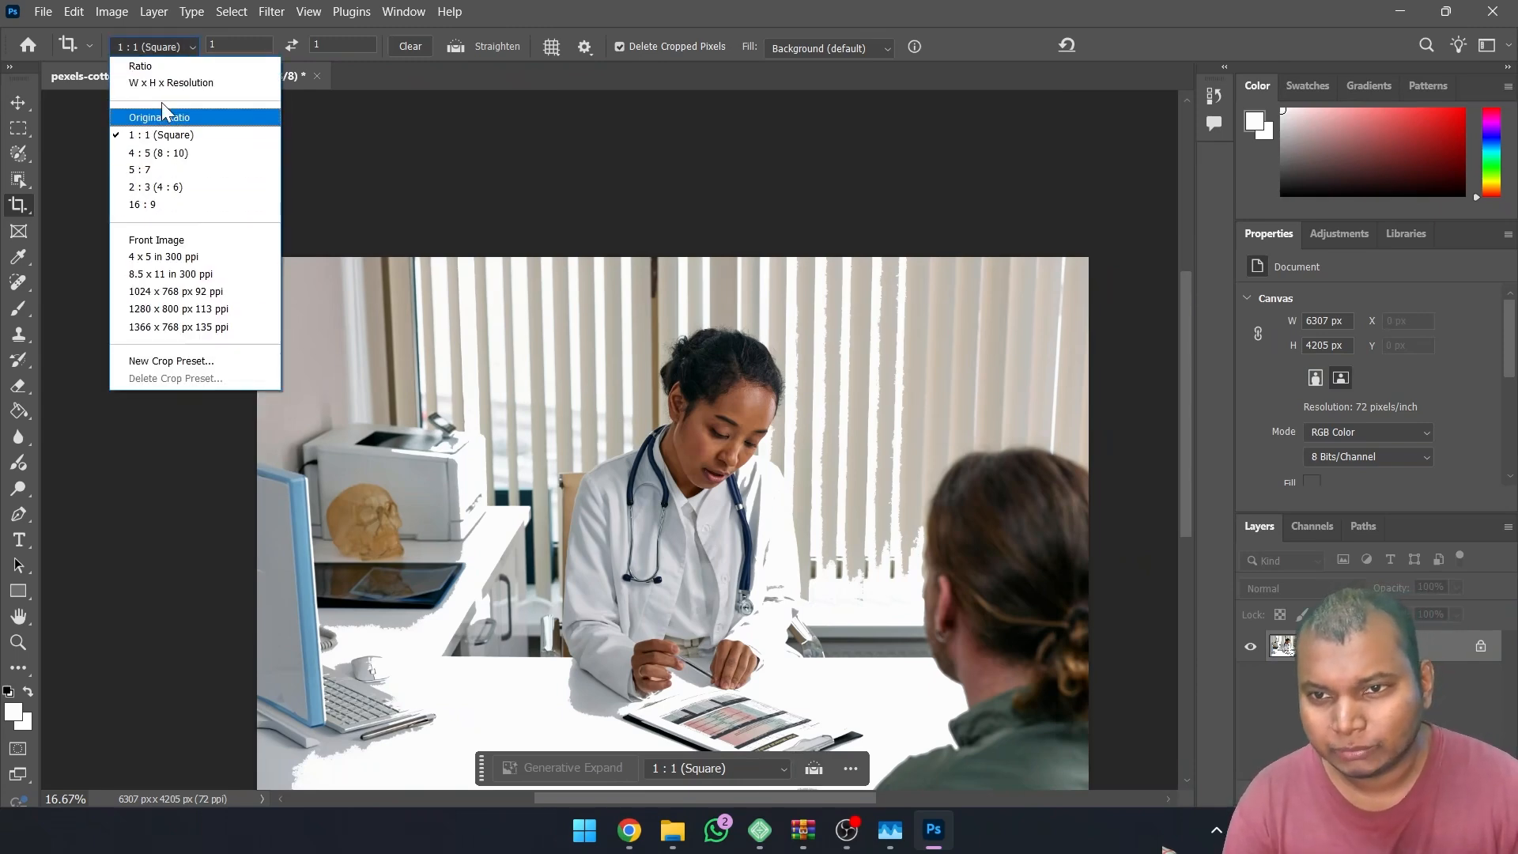
click(187, 82)
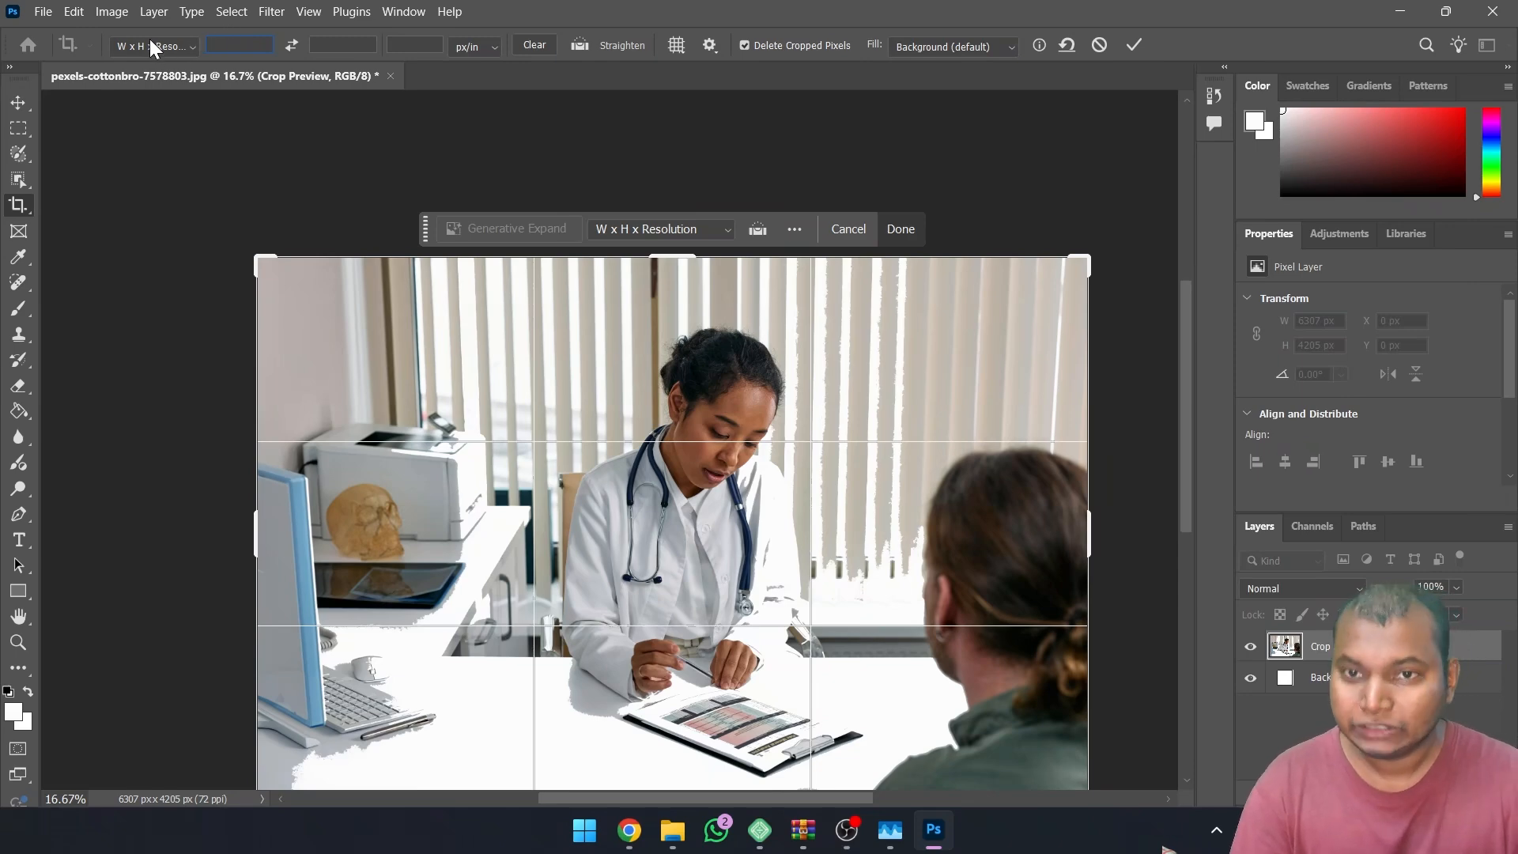
click(484, 45)
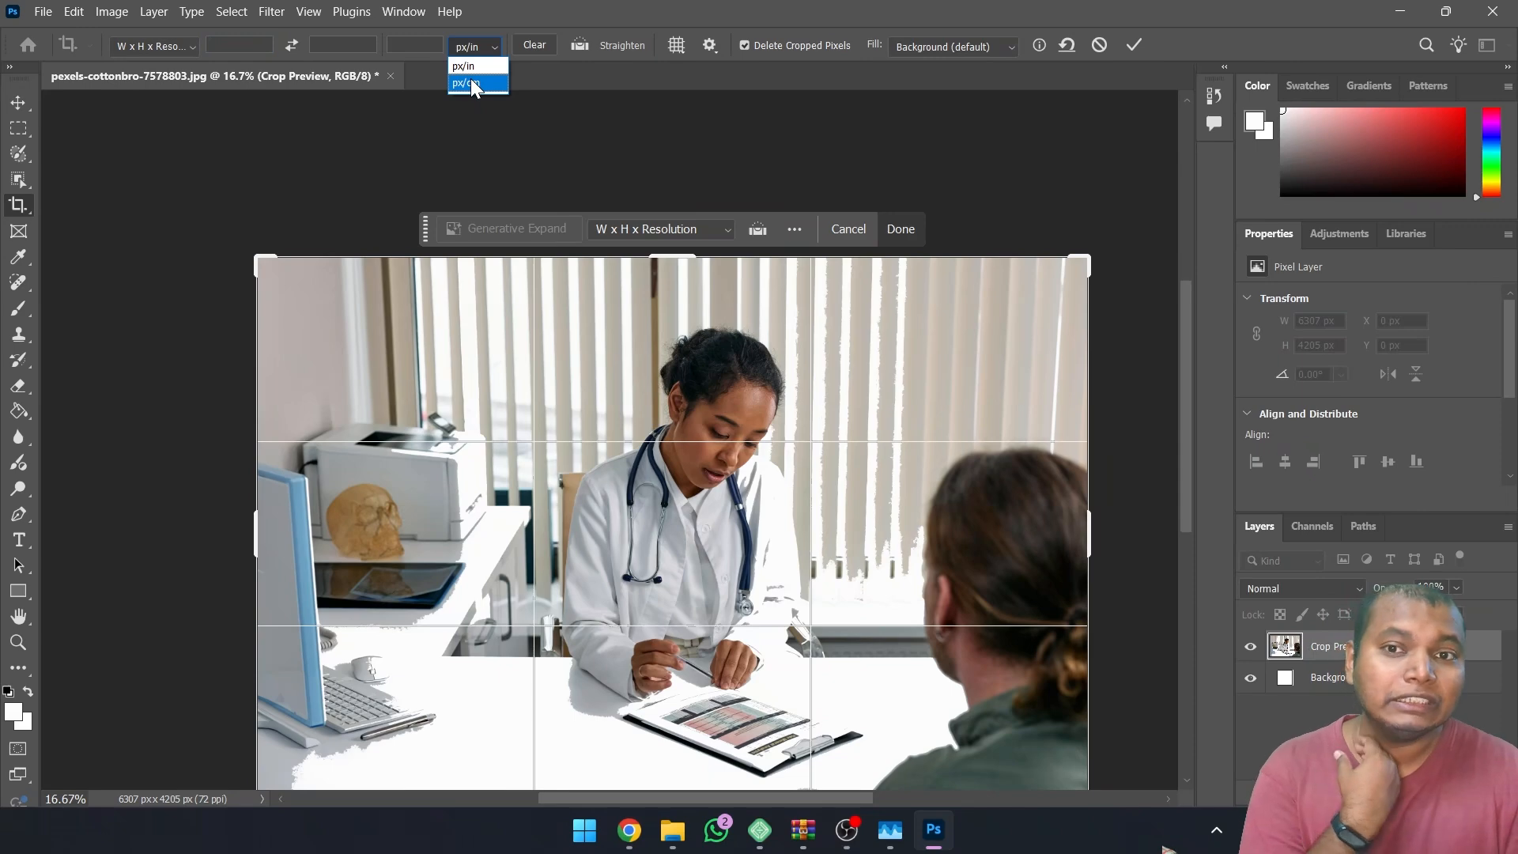
Set the crop ratio to 16 : 9 and reduce the frame to the area around the desk, clipboard and patient.
click(170, 49)
click(172, 45)
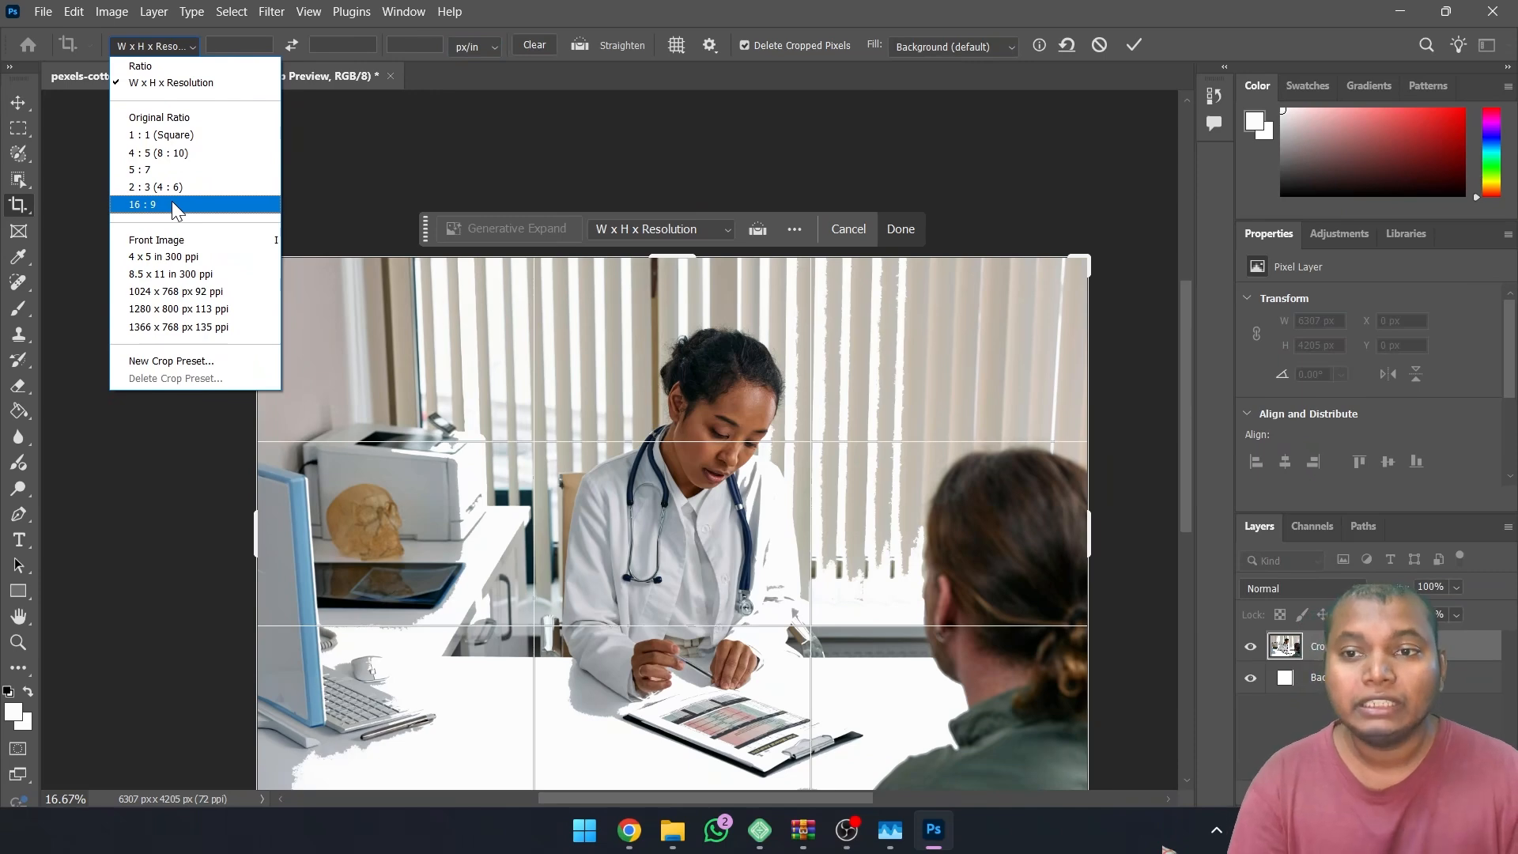
click(173, 205)
drag(525, 485, 560, 486)
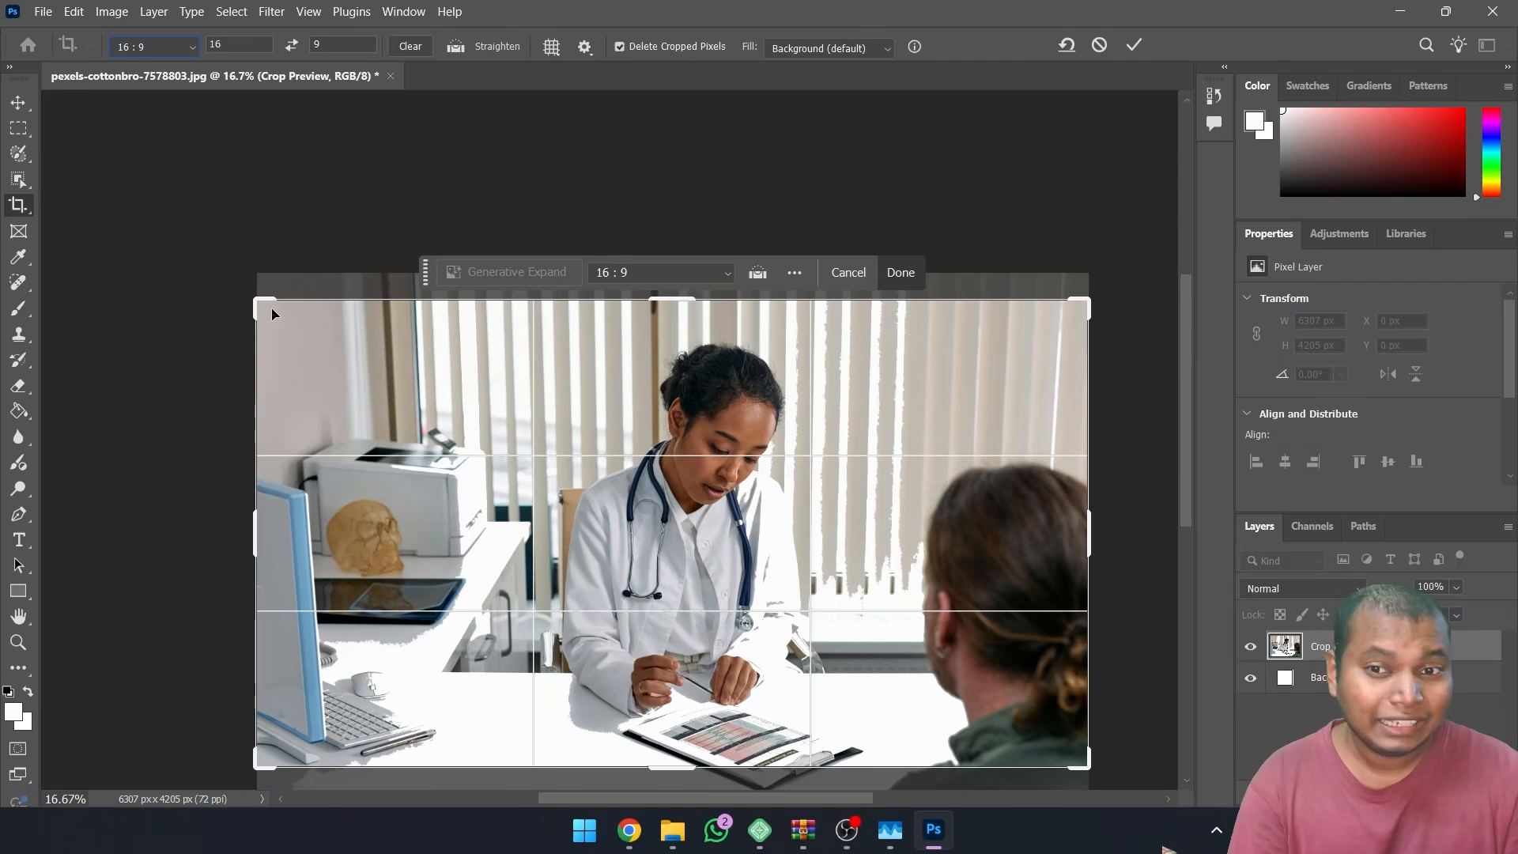
drag(261, 304, 386, 391)
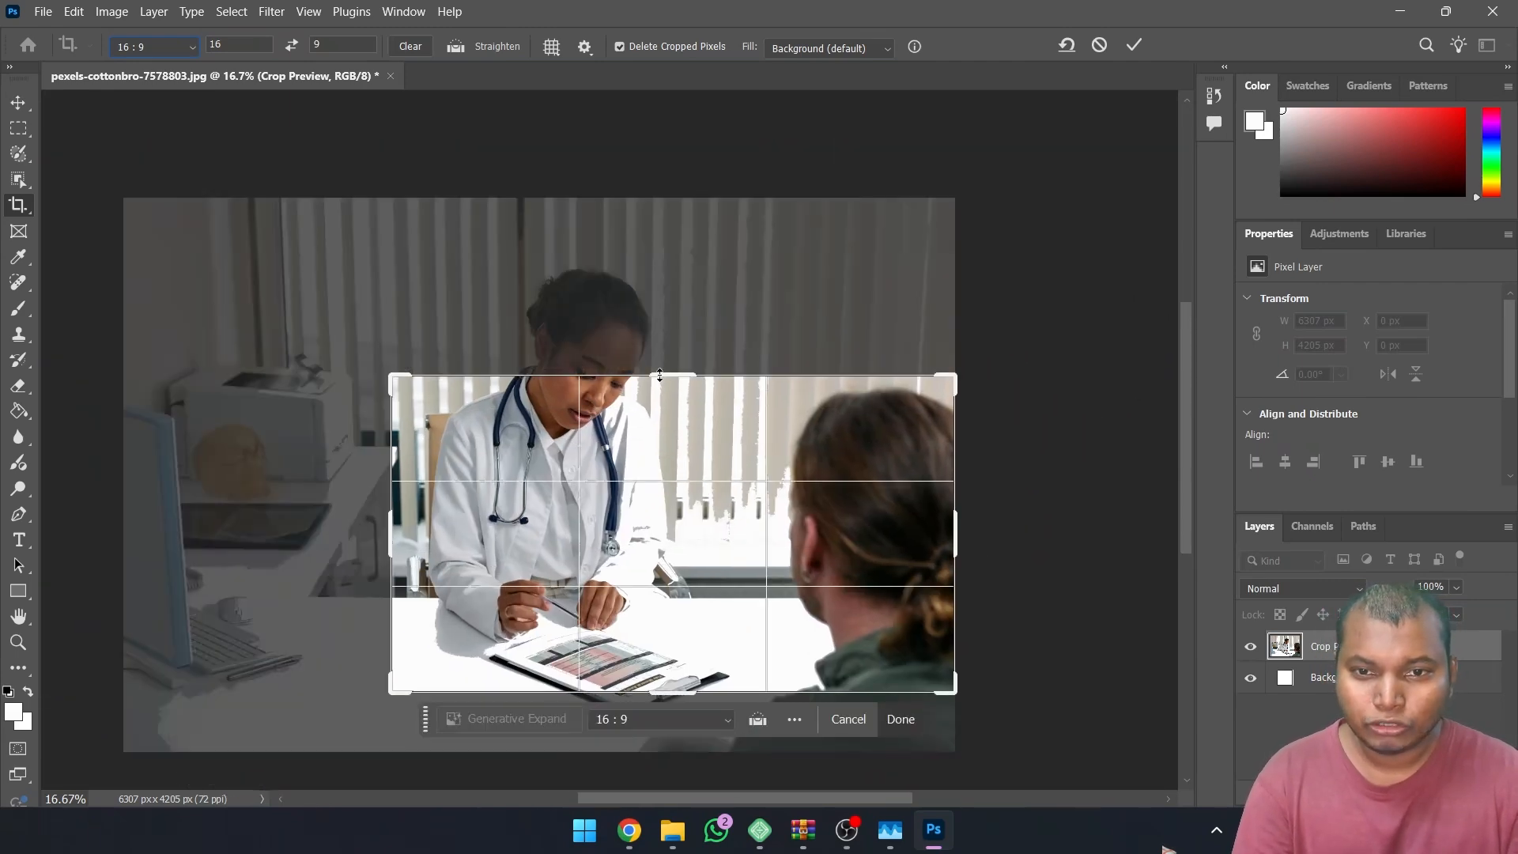
drag(659, 375, 671, 406)
Switch the crop preset to Ratio and enlarge the crop frame to take in the lower part of the doctor's face.
click(178, 45)
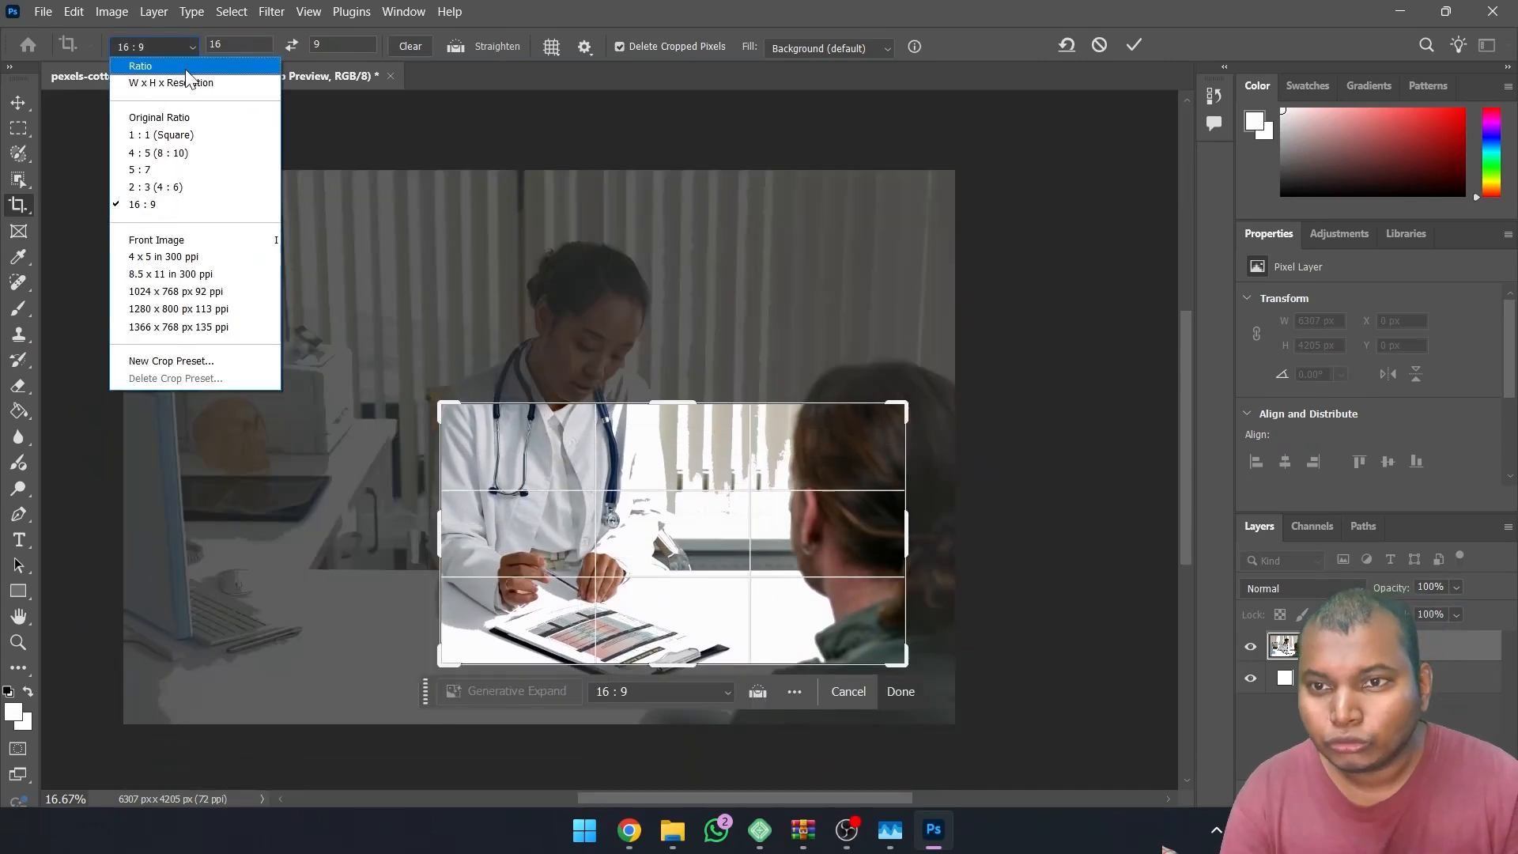
click(158, 65)
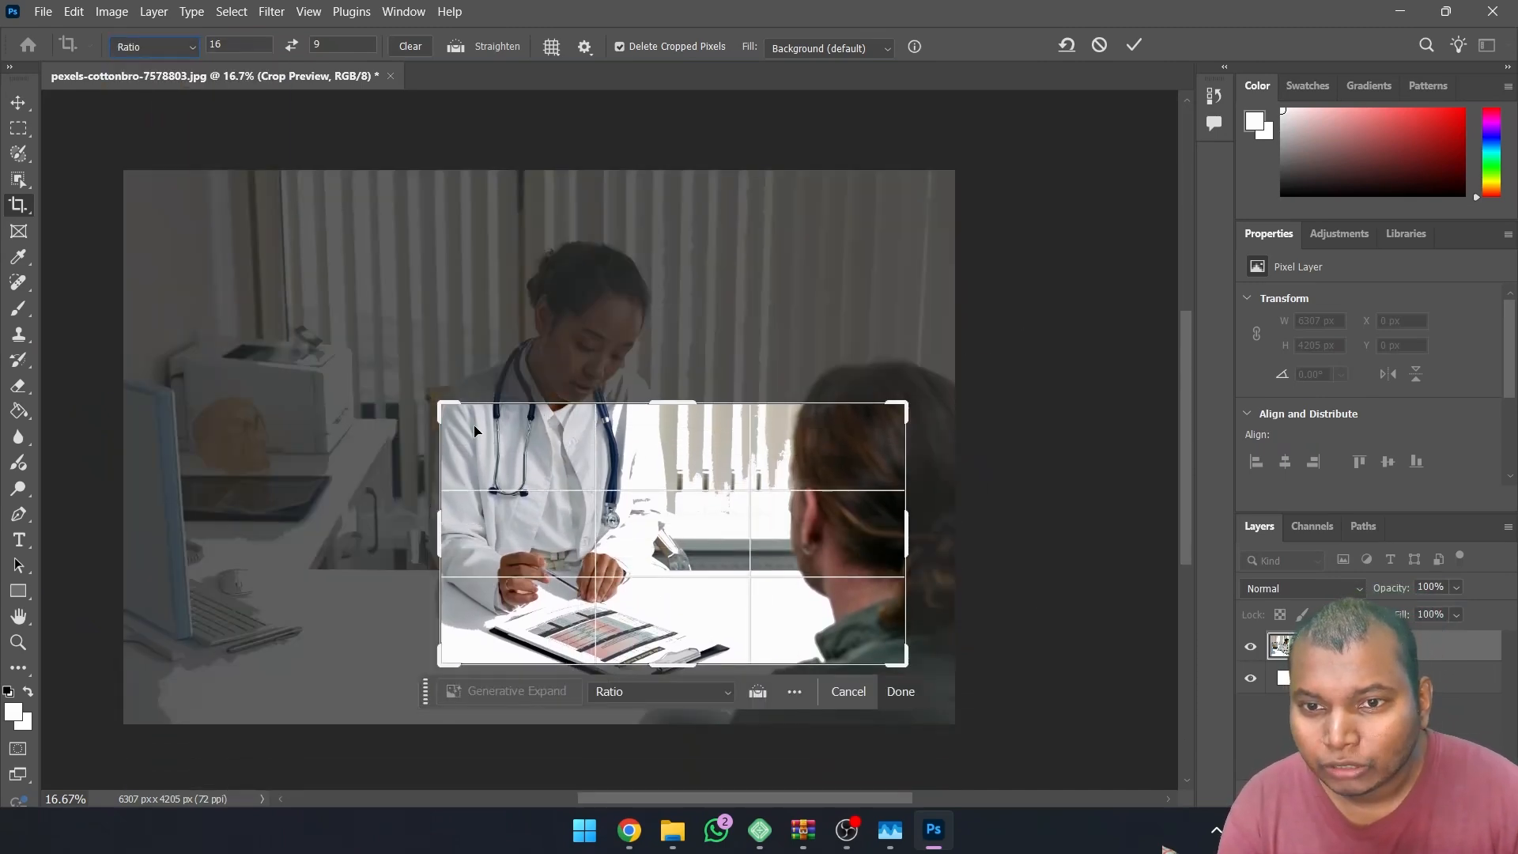
drag(441, 406, 399, 364)
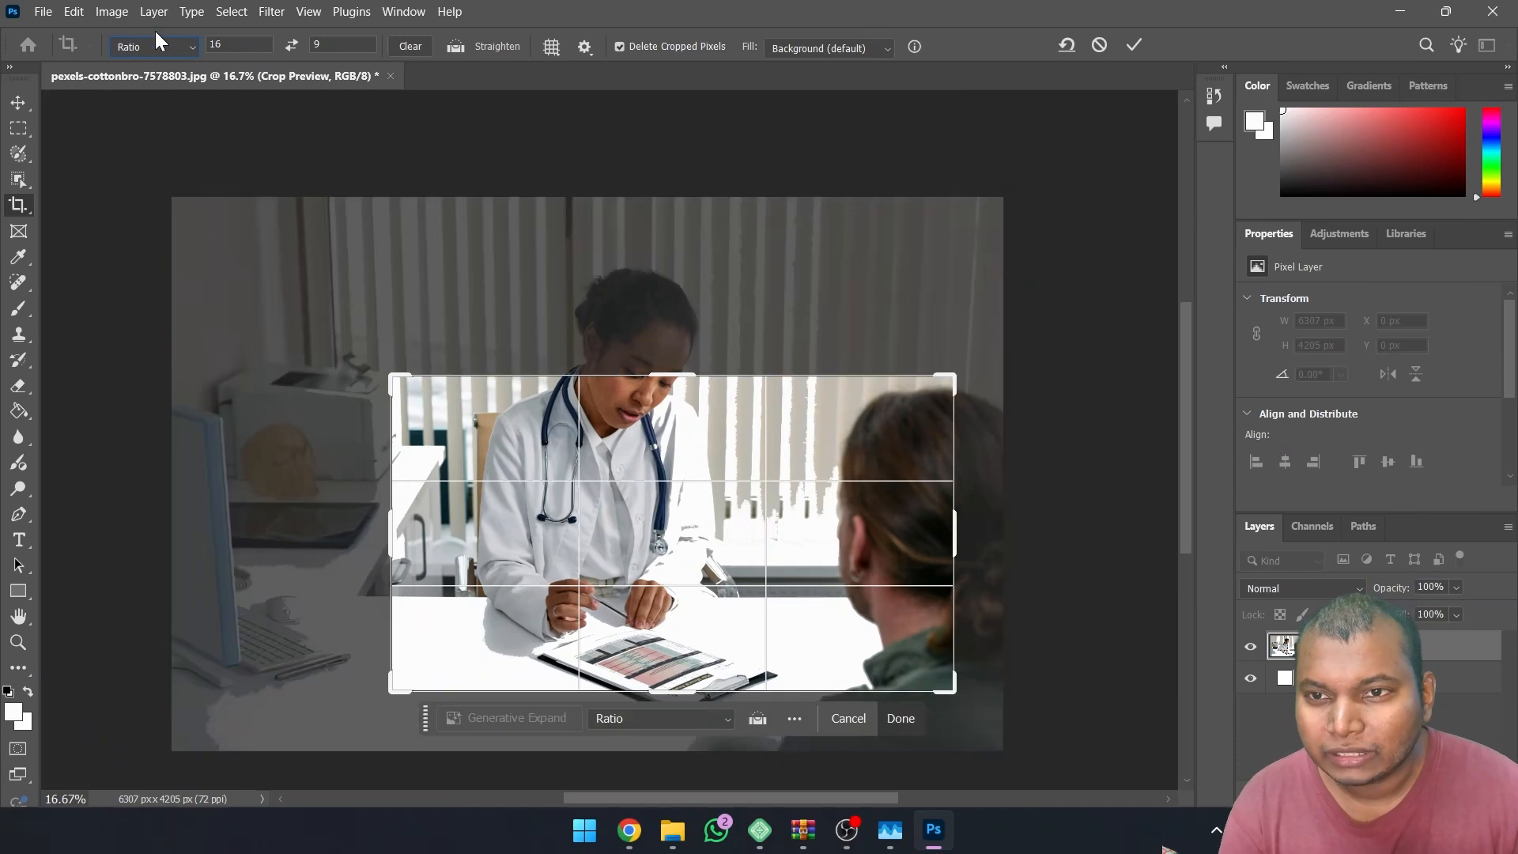
Set the crop preset to Original Ratio and reposition the photo inside the frame.
click(183, 43)
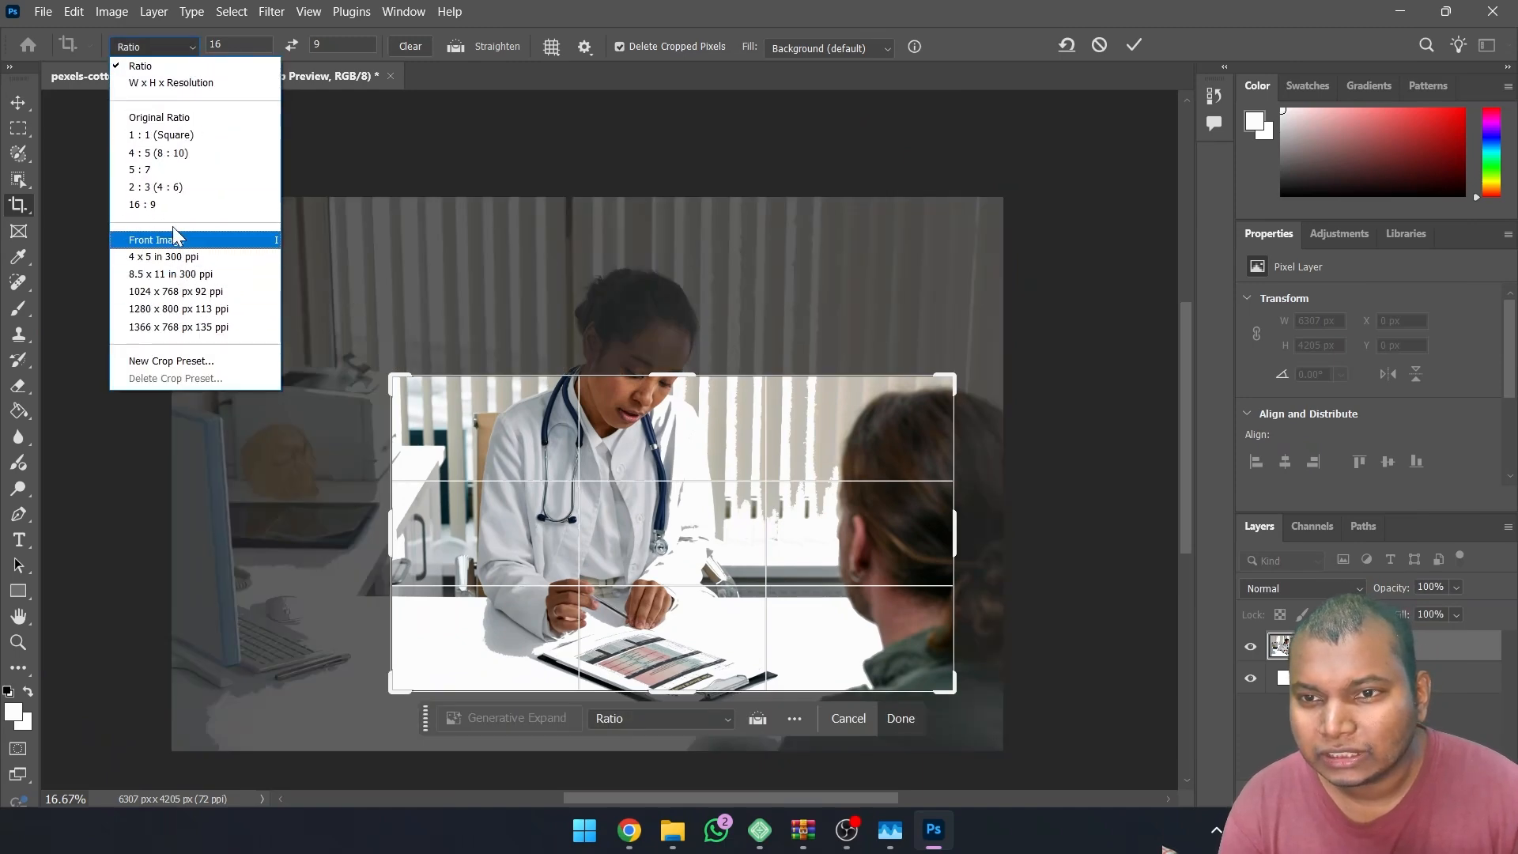
click(177, 118)
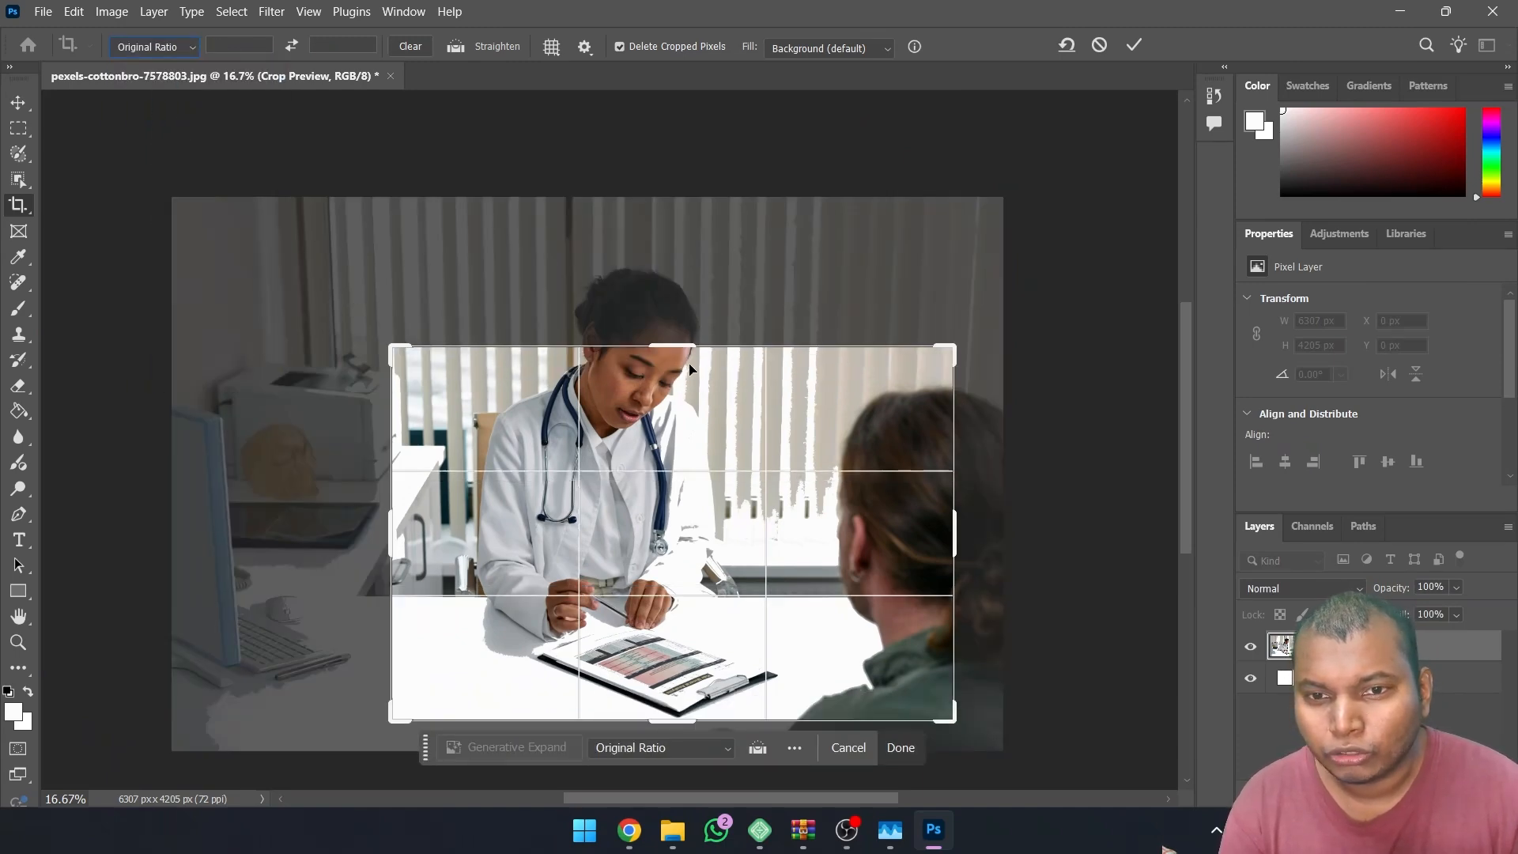
drag(693, 366, 739, 433)
Set the crop preset to W x H x Resolution, tighten the frame around the doctor's upper body, and apply the crop.
click(136, 47)
click(162, 81)
drag(553, 470, 519, 457)
drag(393, 363, 426, 402)
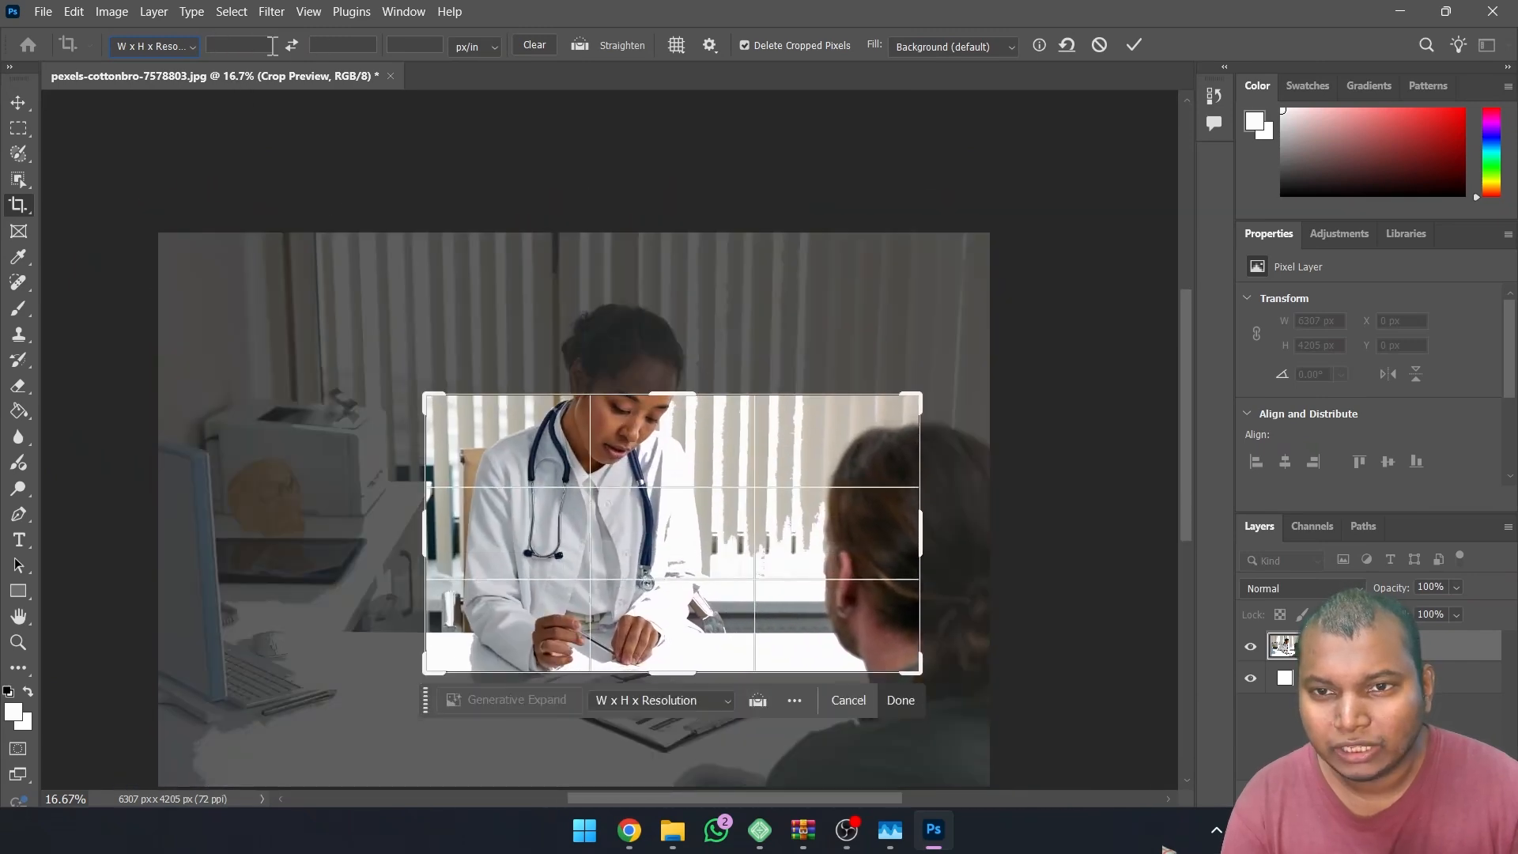
drag(672, 450, 728, 573)
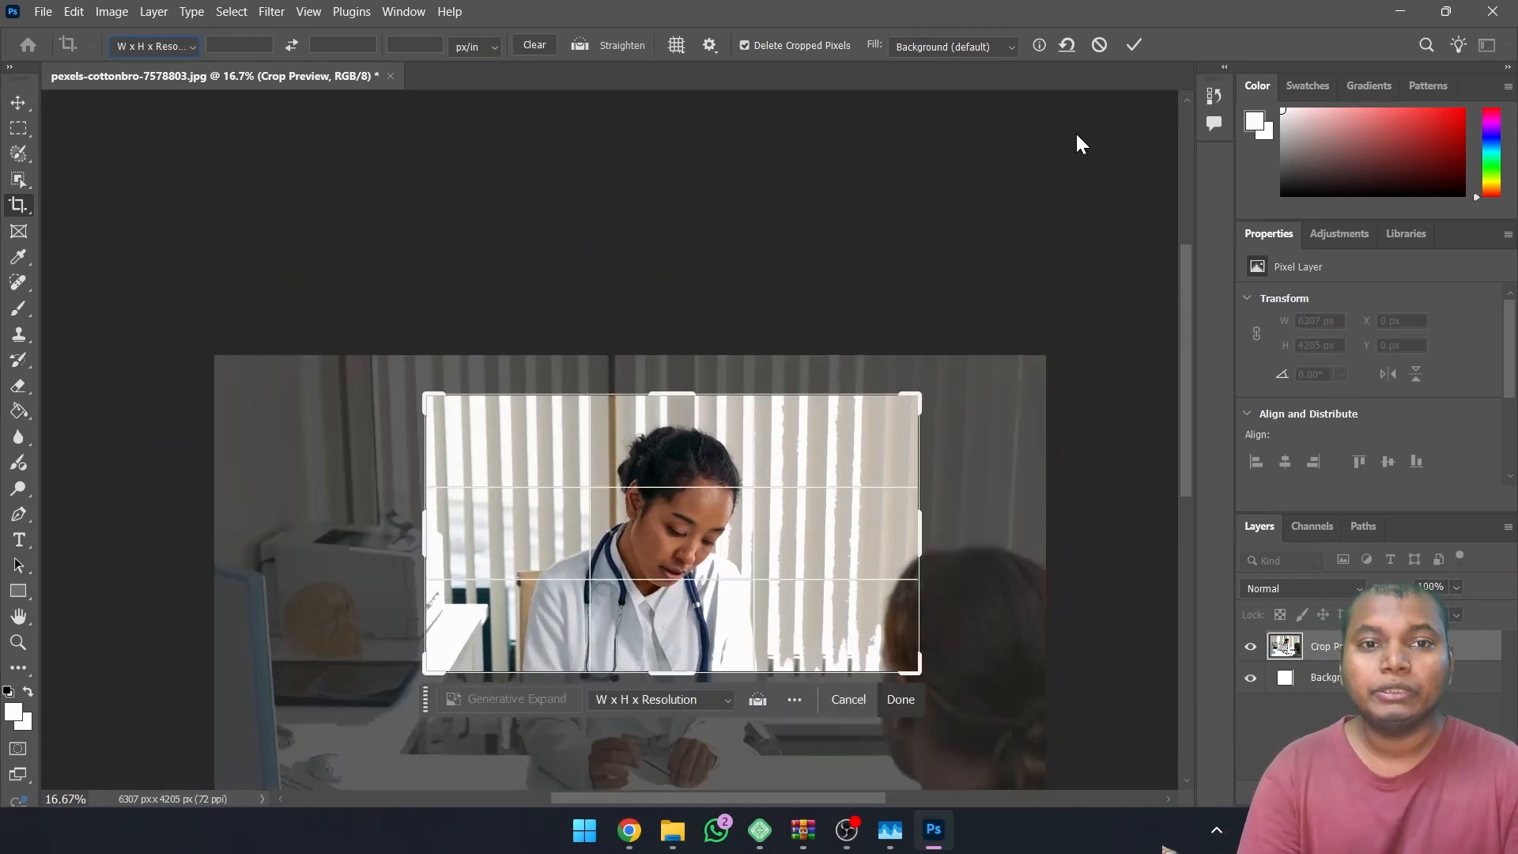
click(1135, 45)
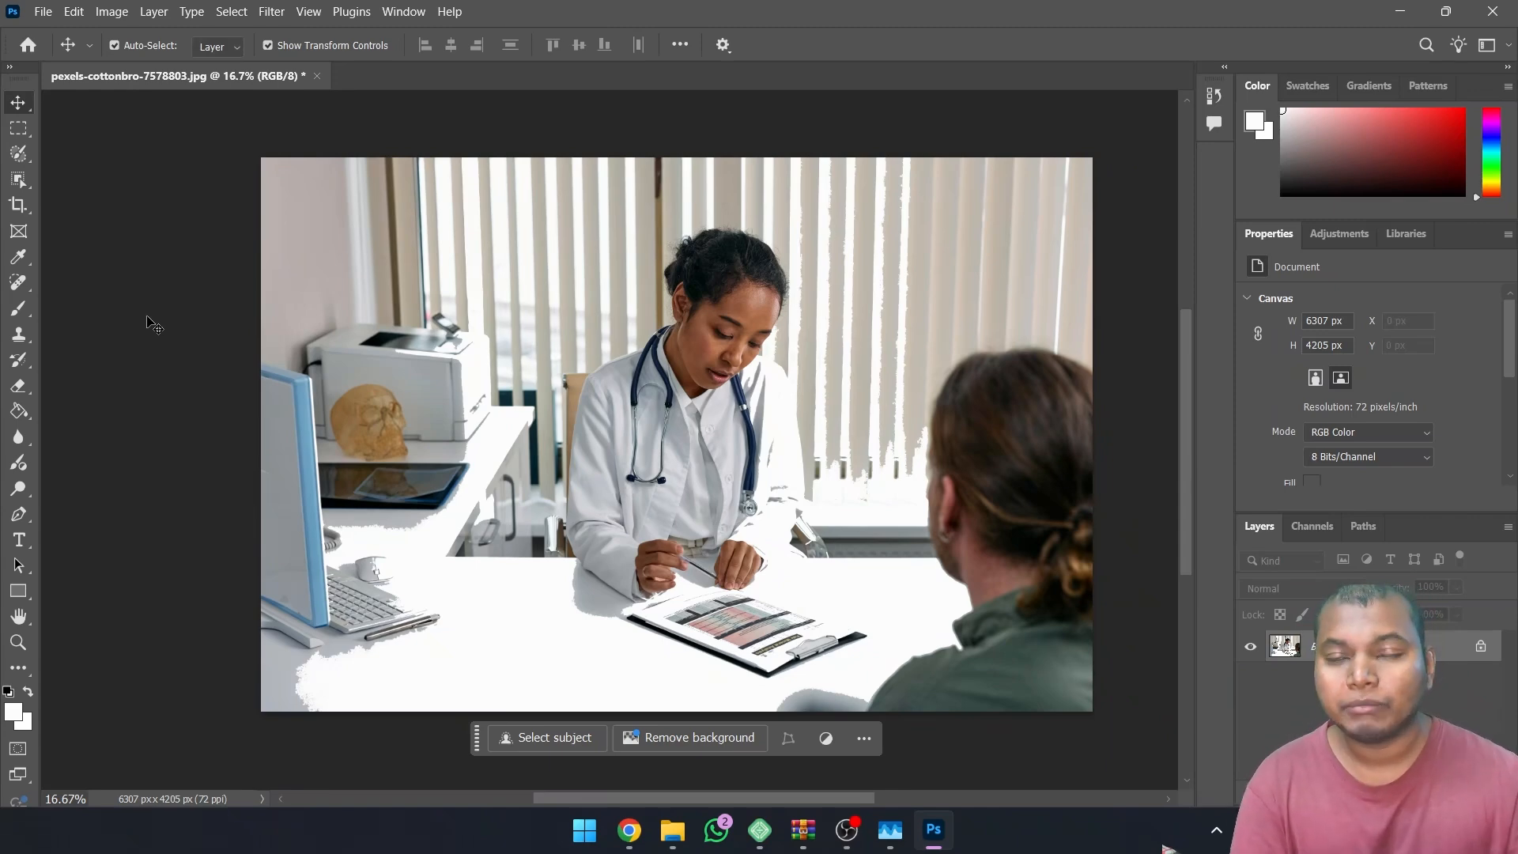
In the Image Size settings, change the dimension units to Pixels and set the width to 1920.
click(112, 11)
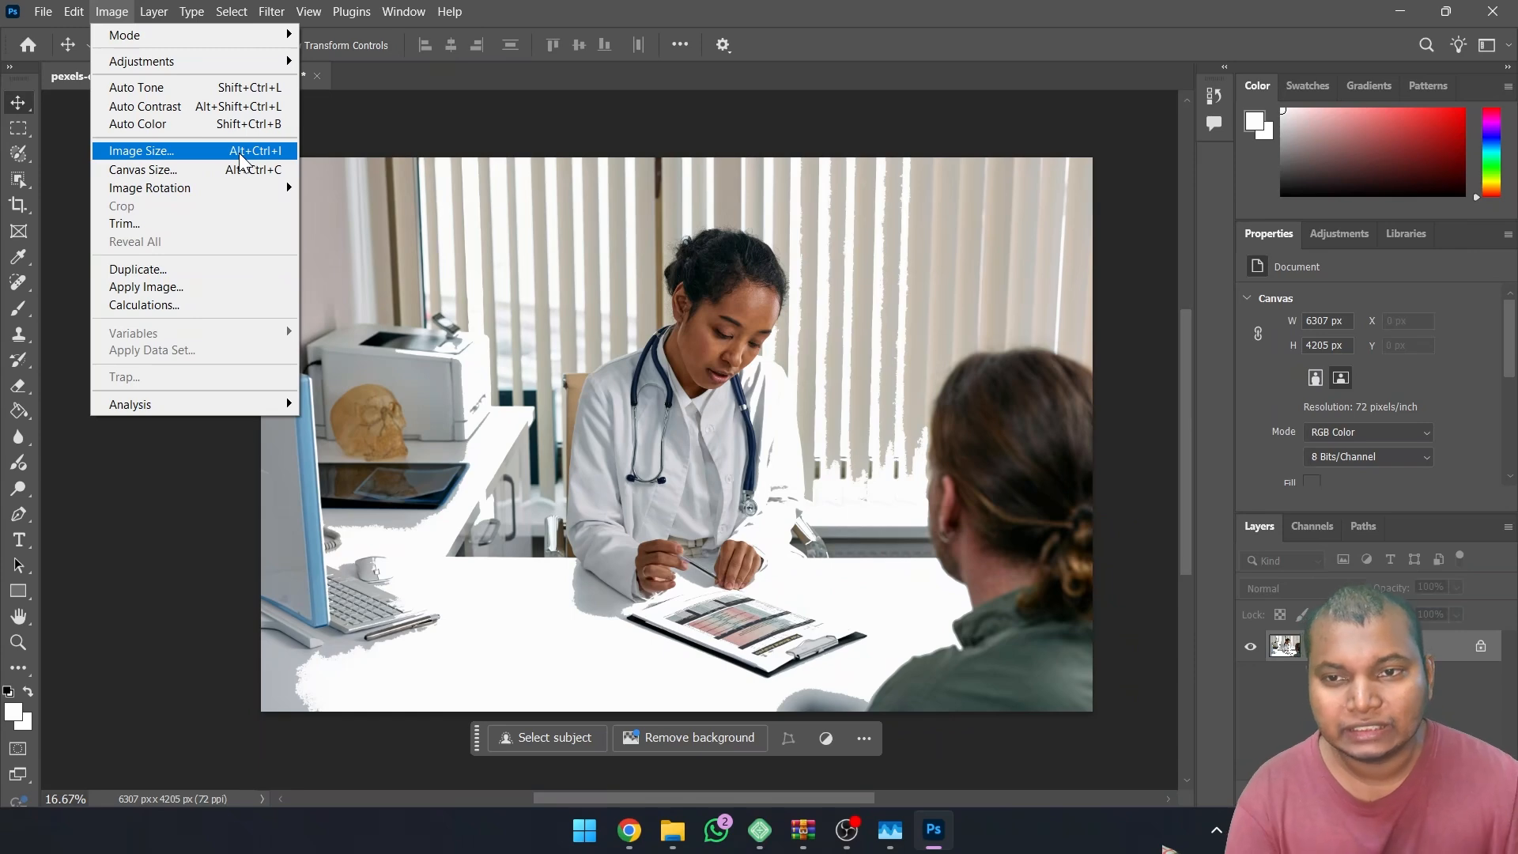
click(182, 155)
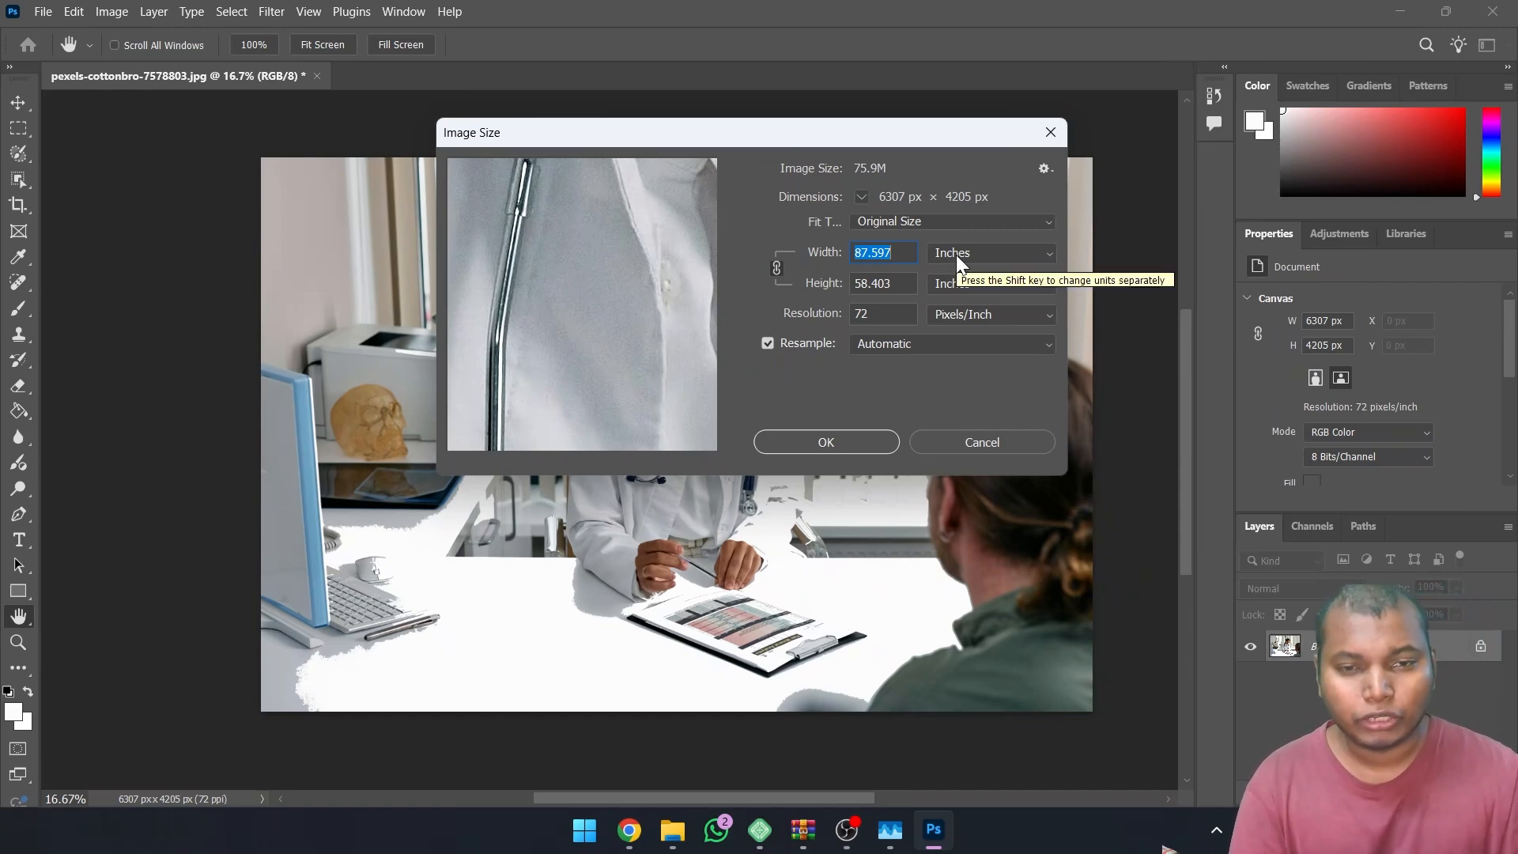
click(956, 255)
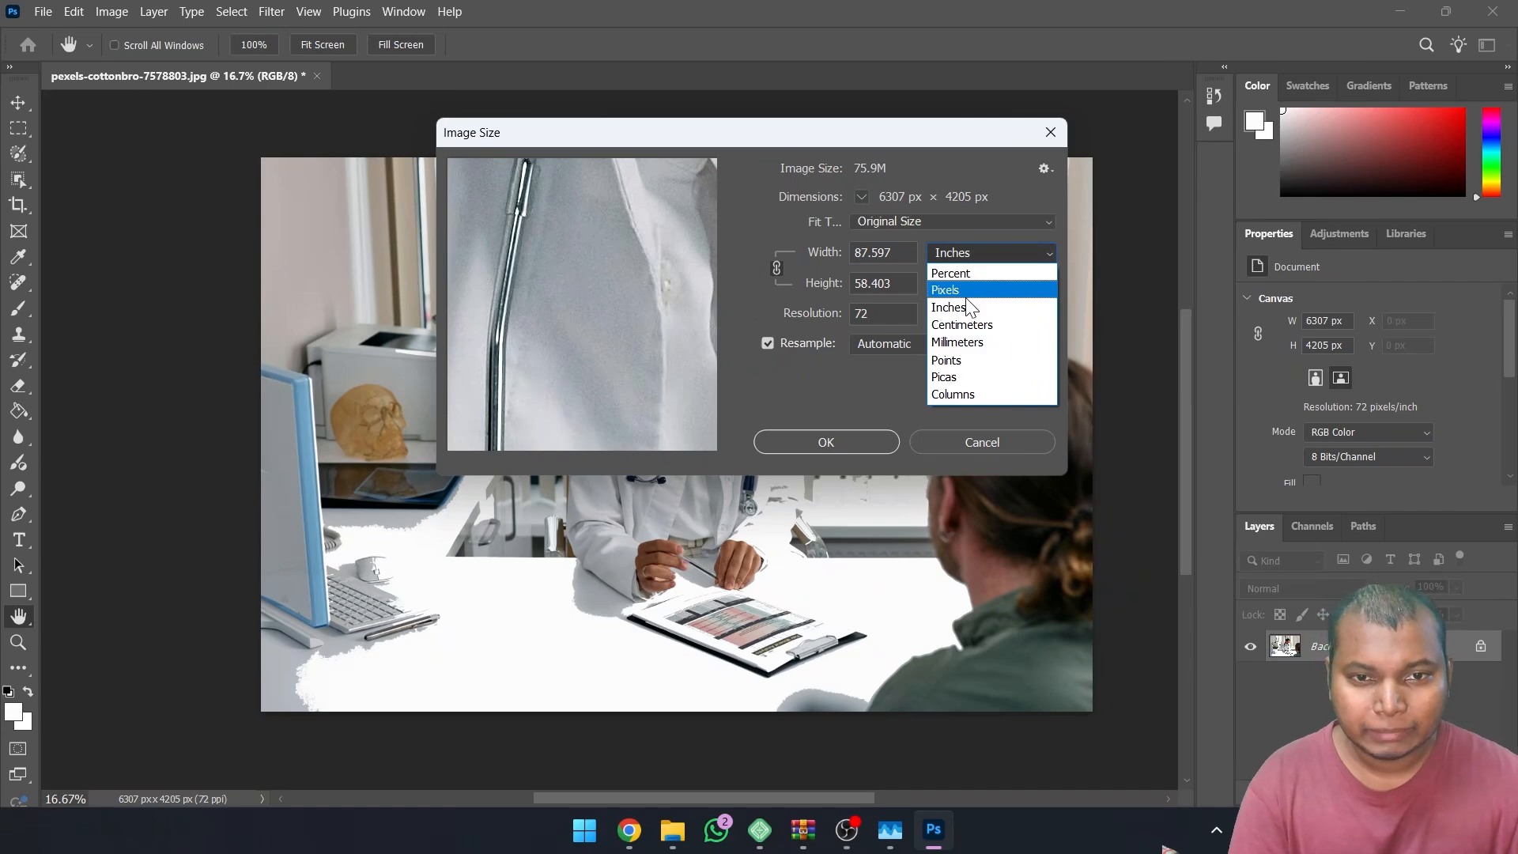
click(970, 290)
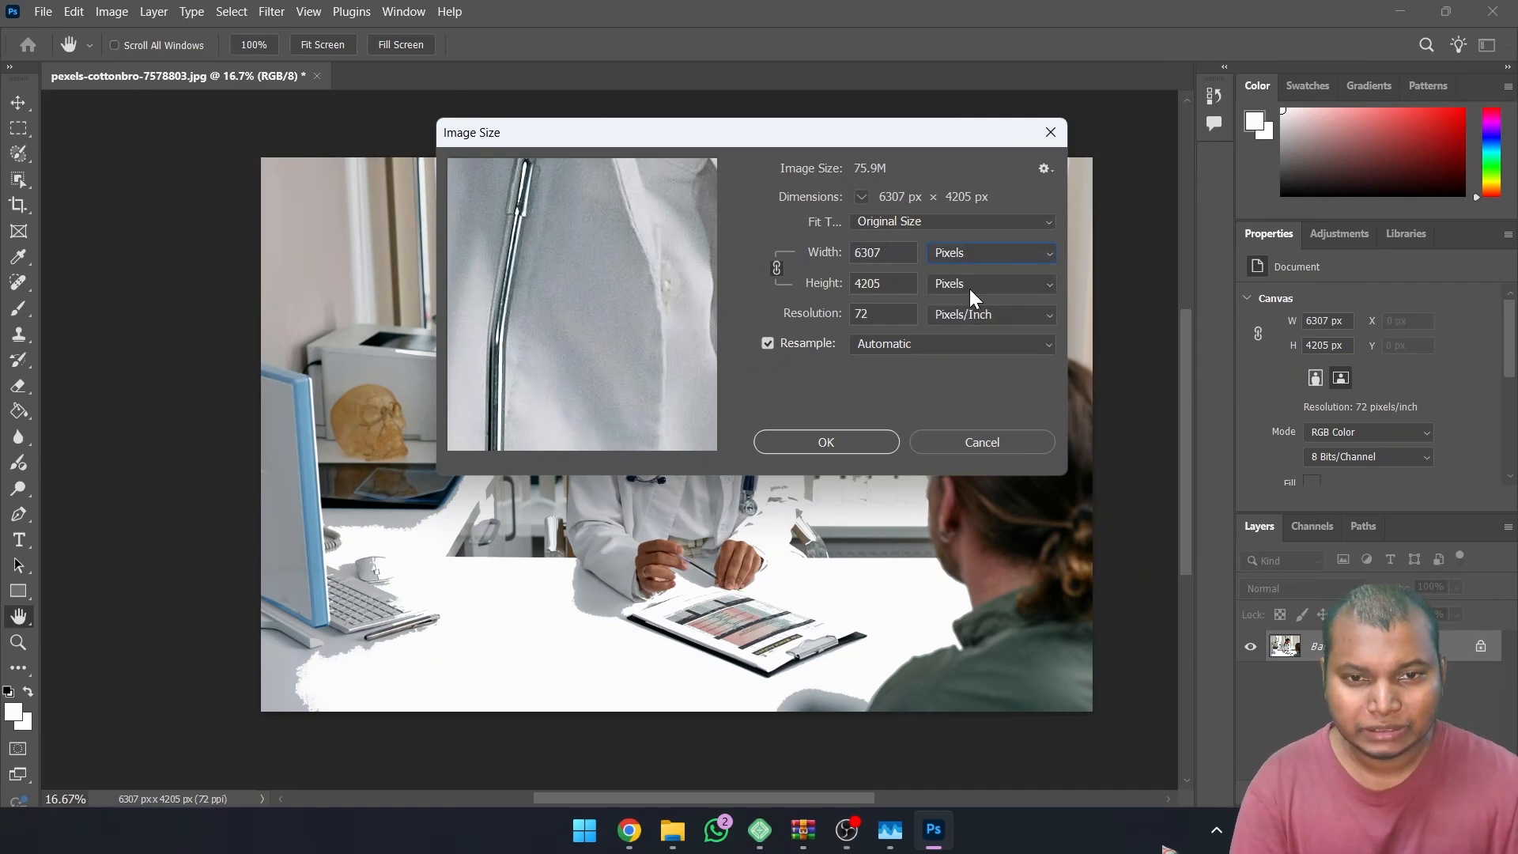
double_click(867, 253)
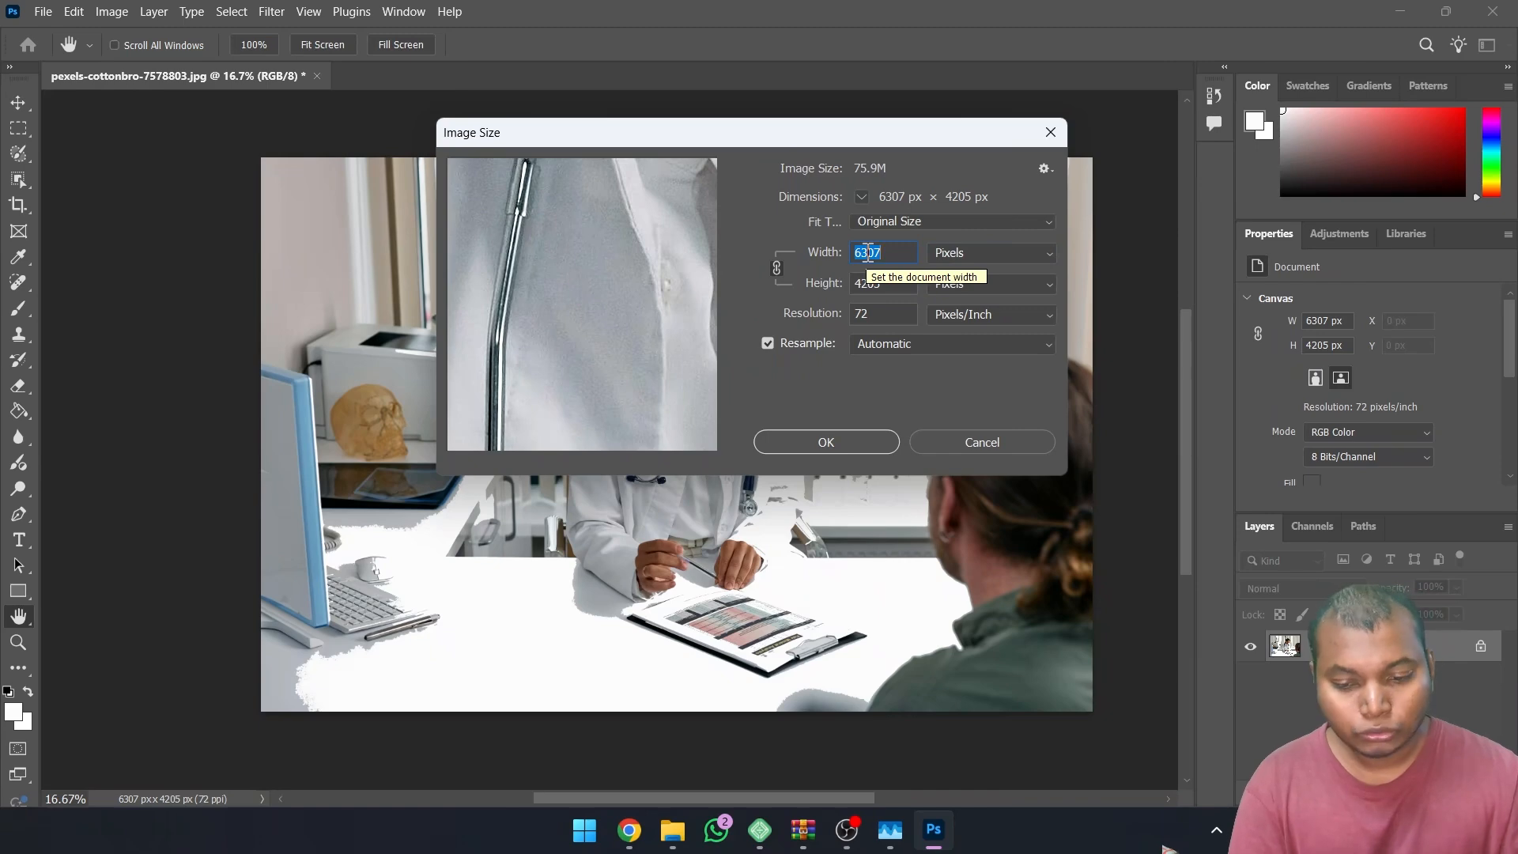
text(1920)
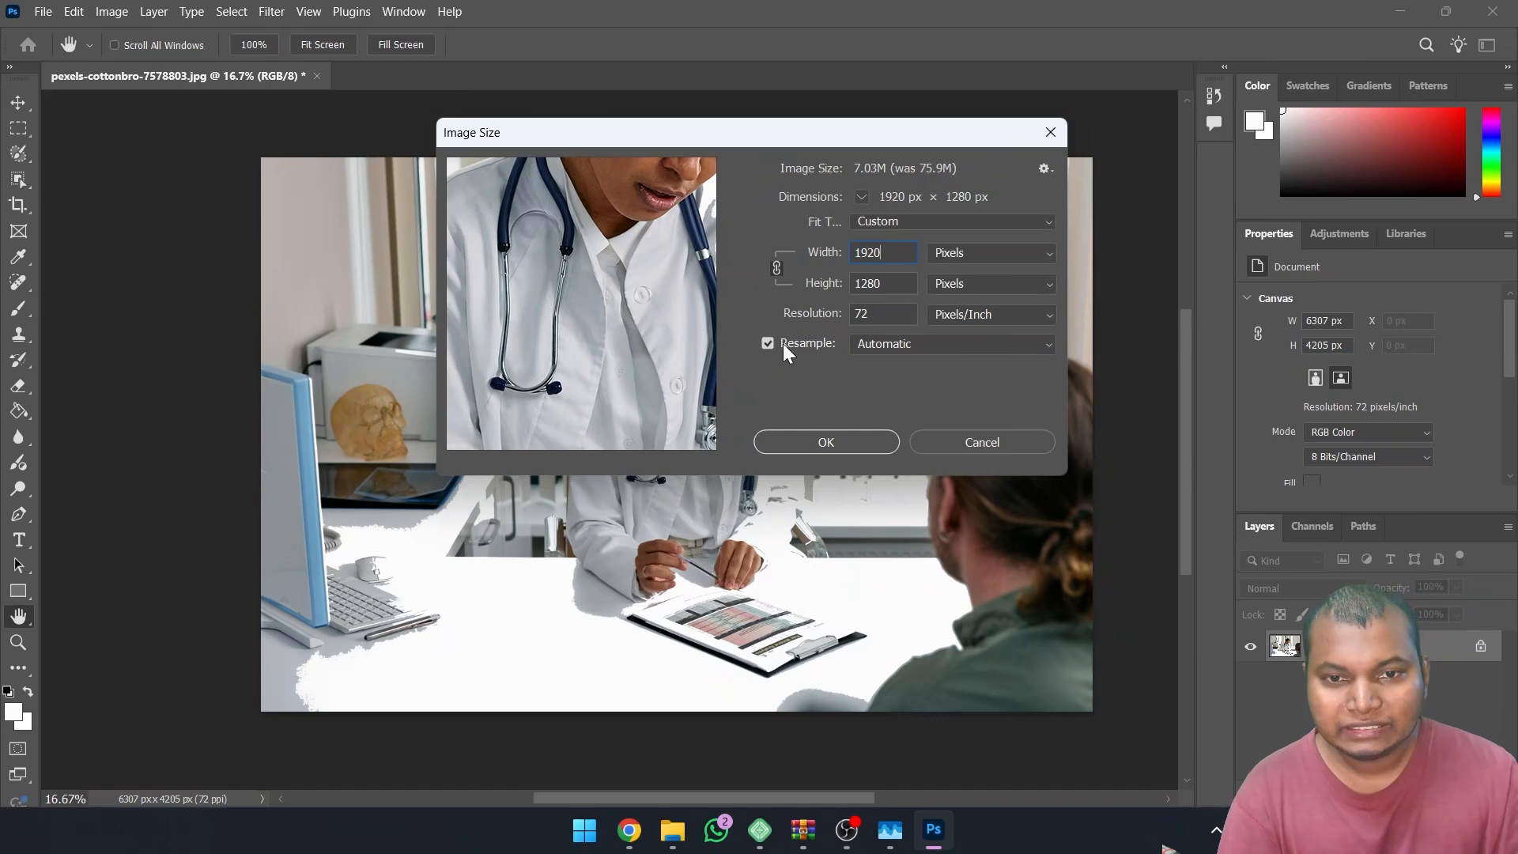
Keep the Automatic resampling method, apply the resize to 1920 px wide, and undo it.
click(896, 348)
click(897, 344)
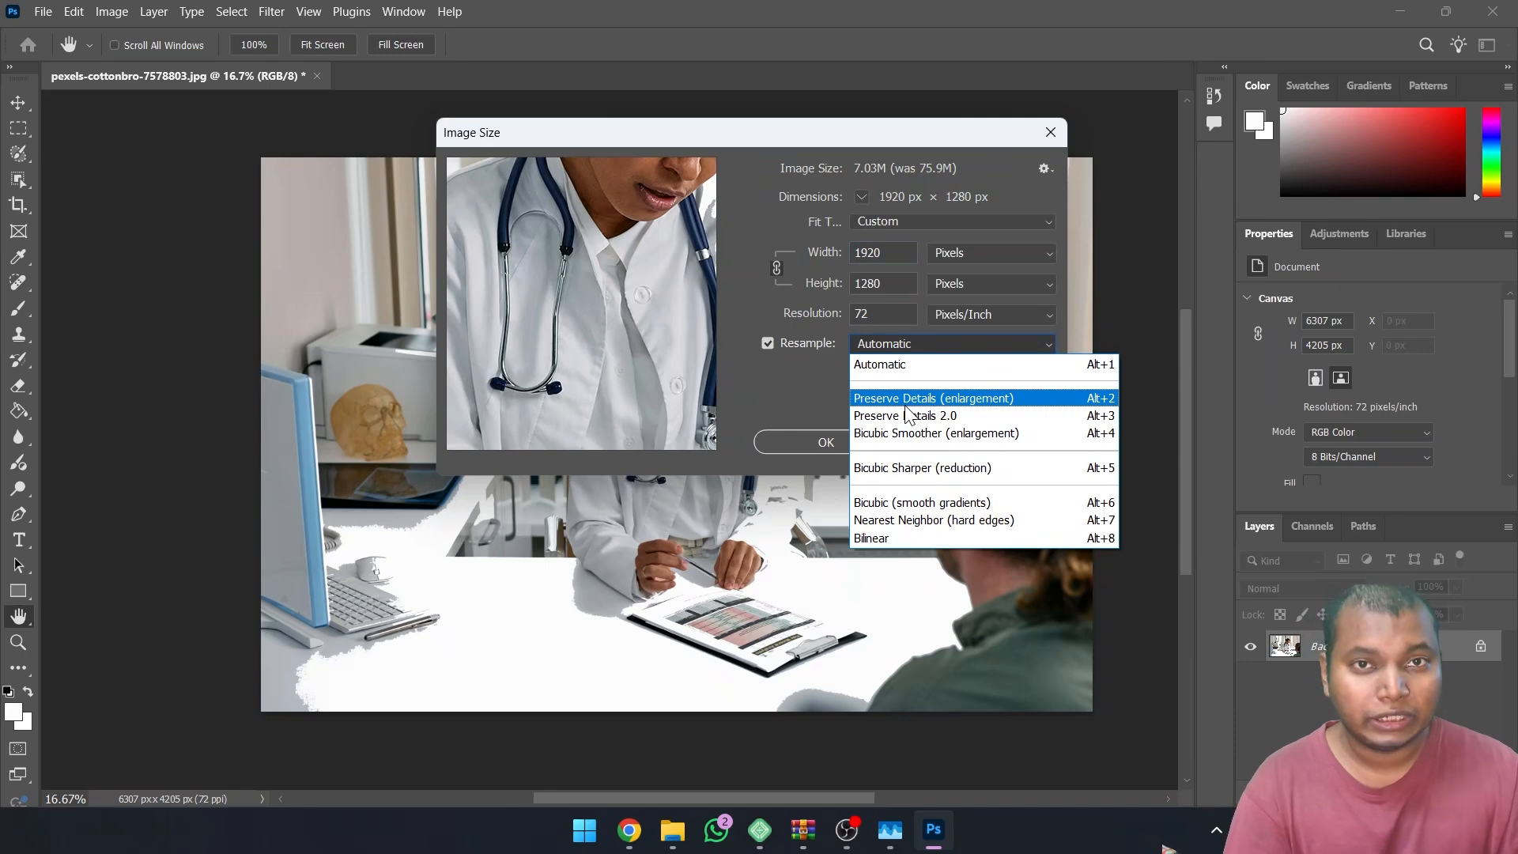
click(828, 437)
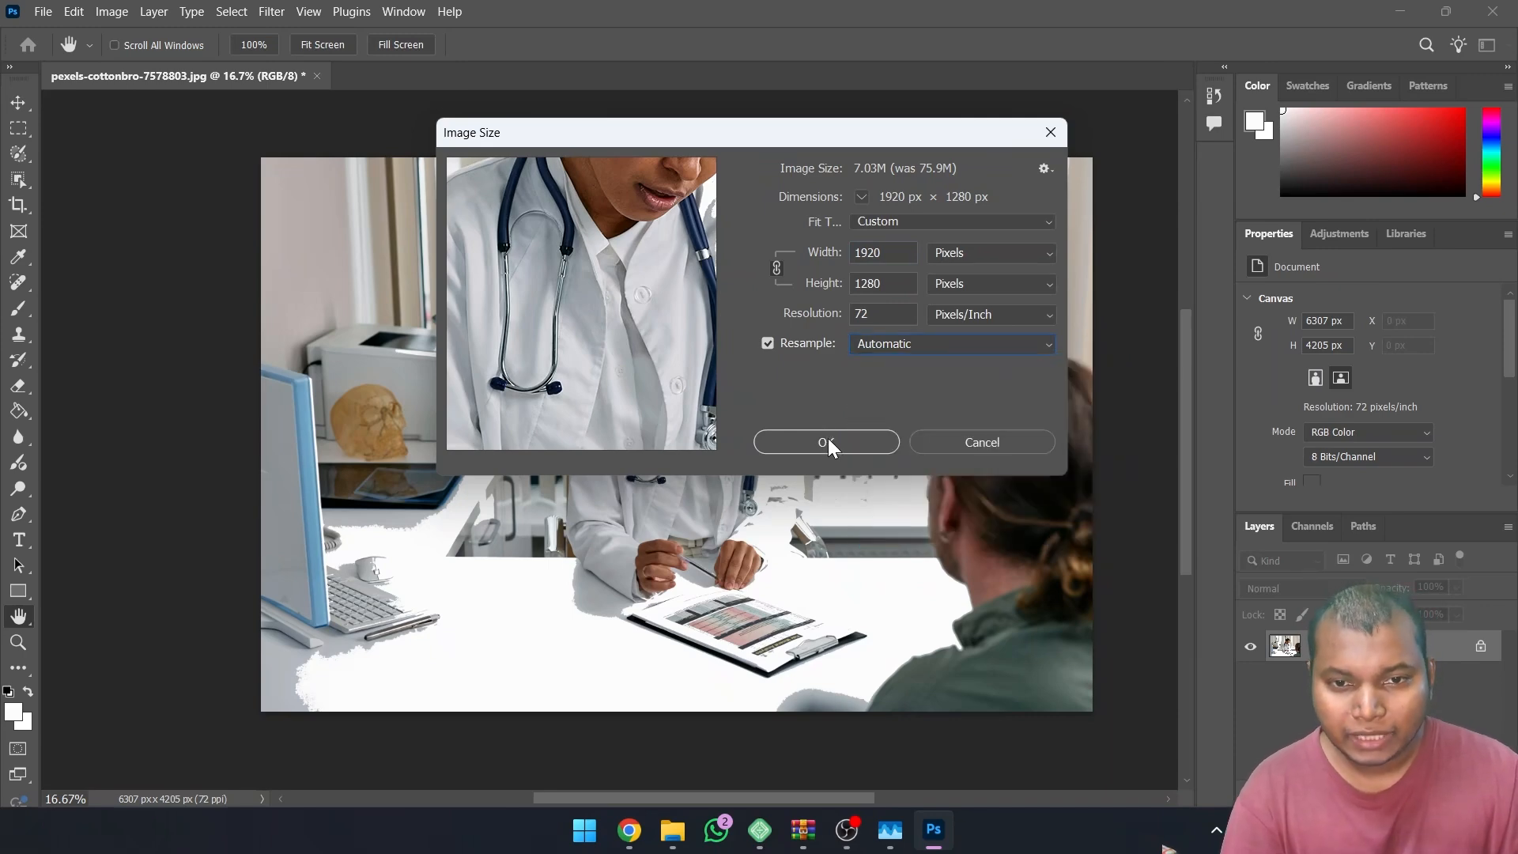
click(828, 442)
key(v)
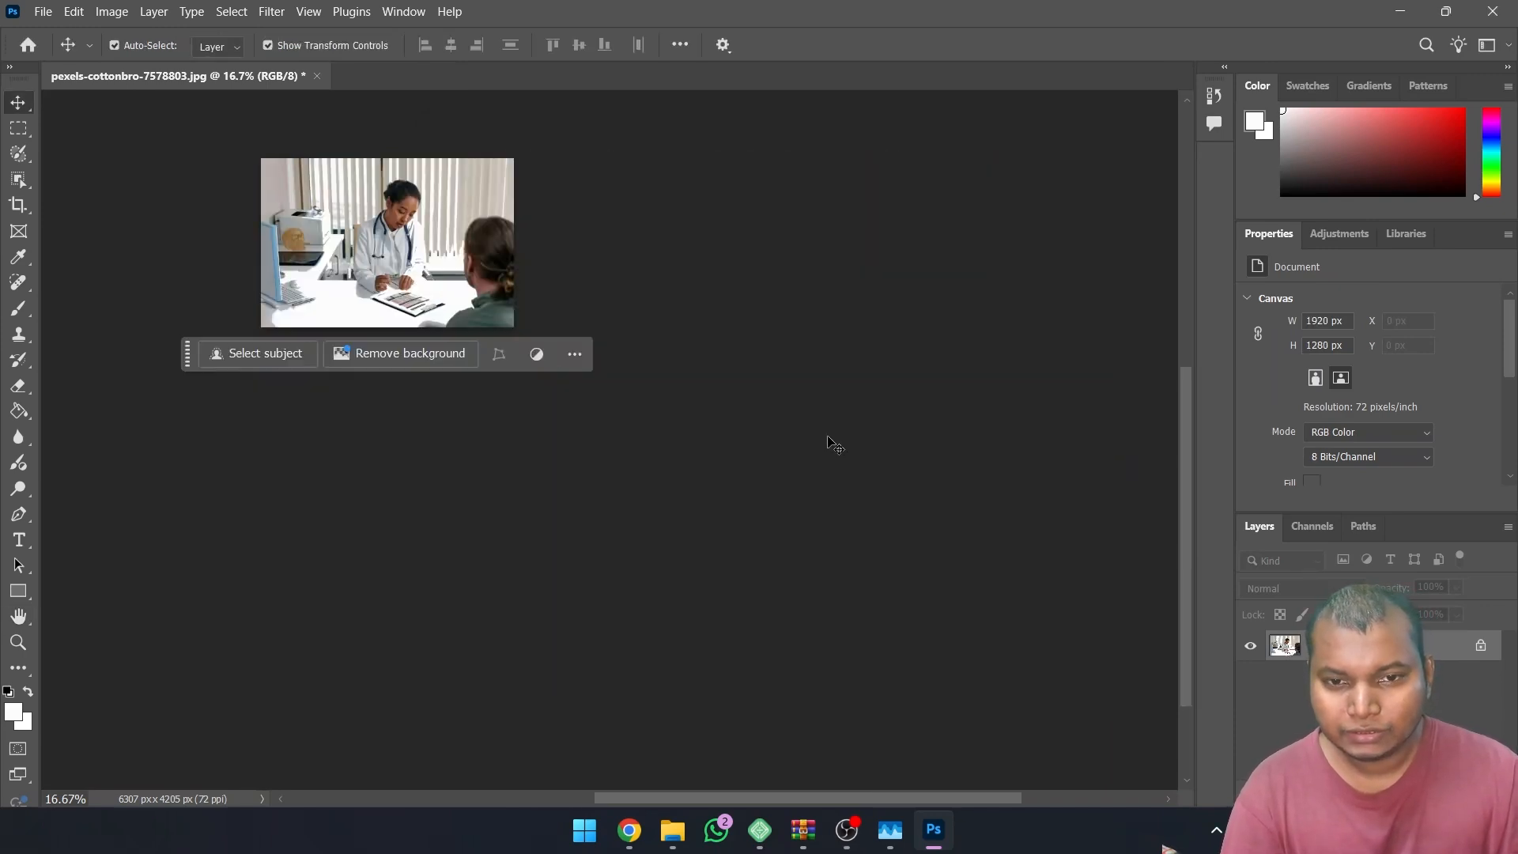
key(ctrl+z)
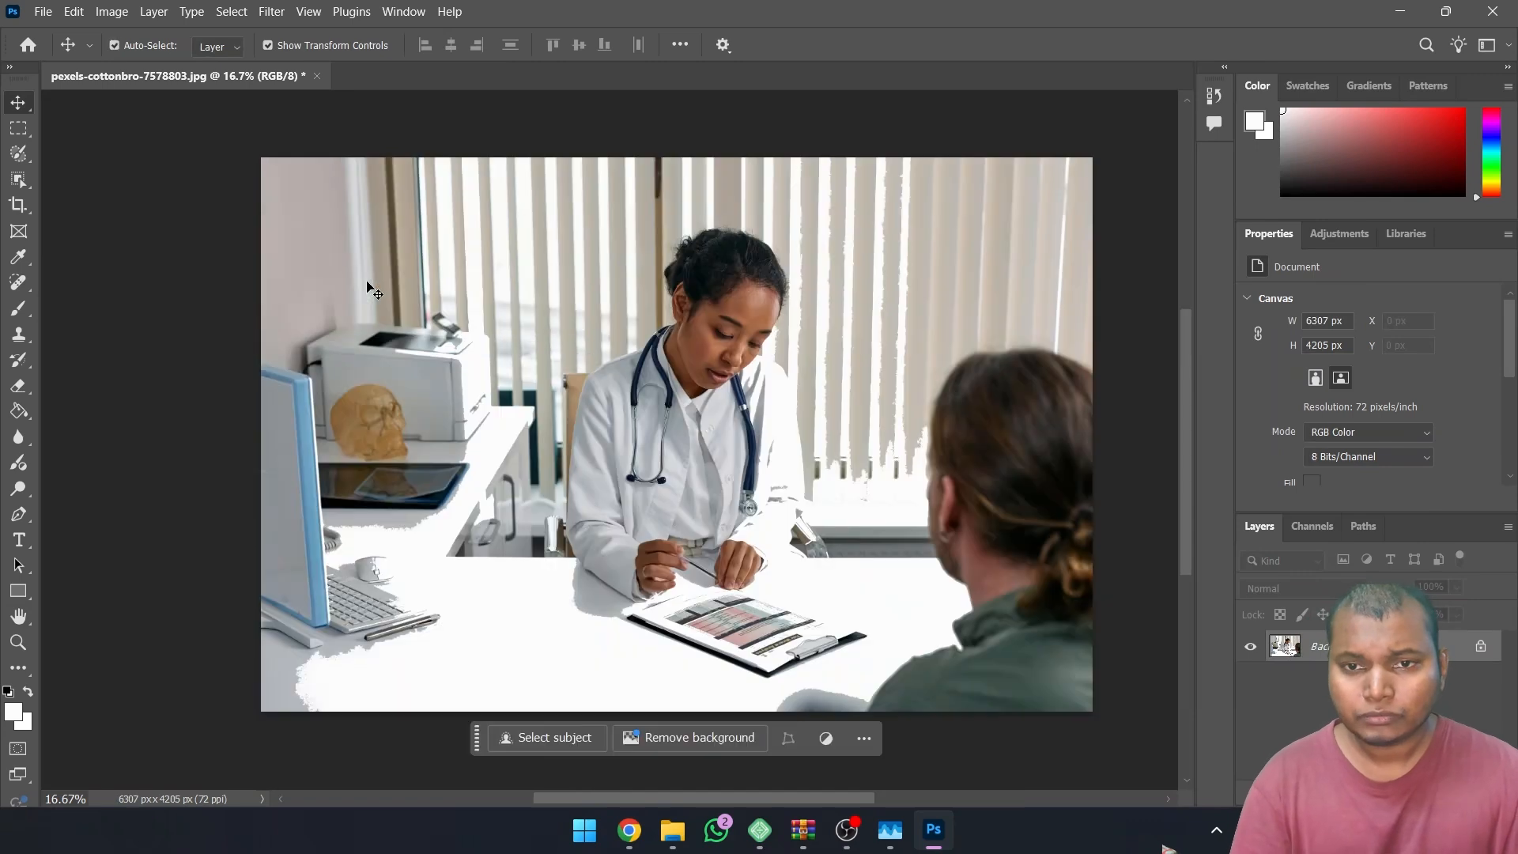
Resize the image to 1920 px wide with width and height unlinked, keeping the 4205 px height, and undo the resize.
click(112, 11)
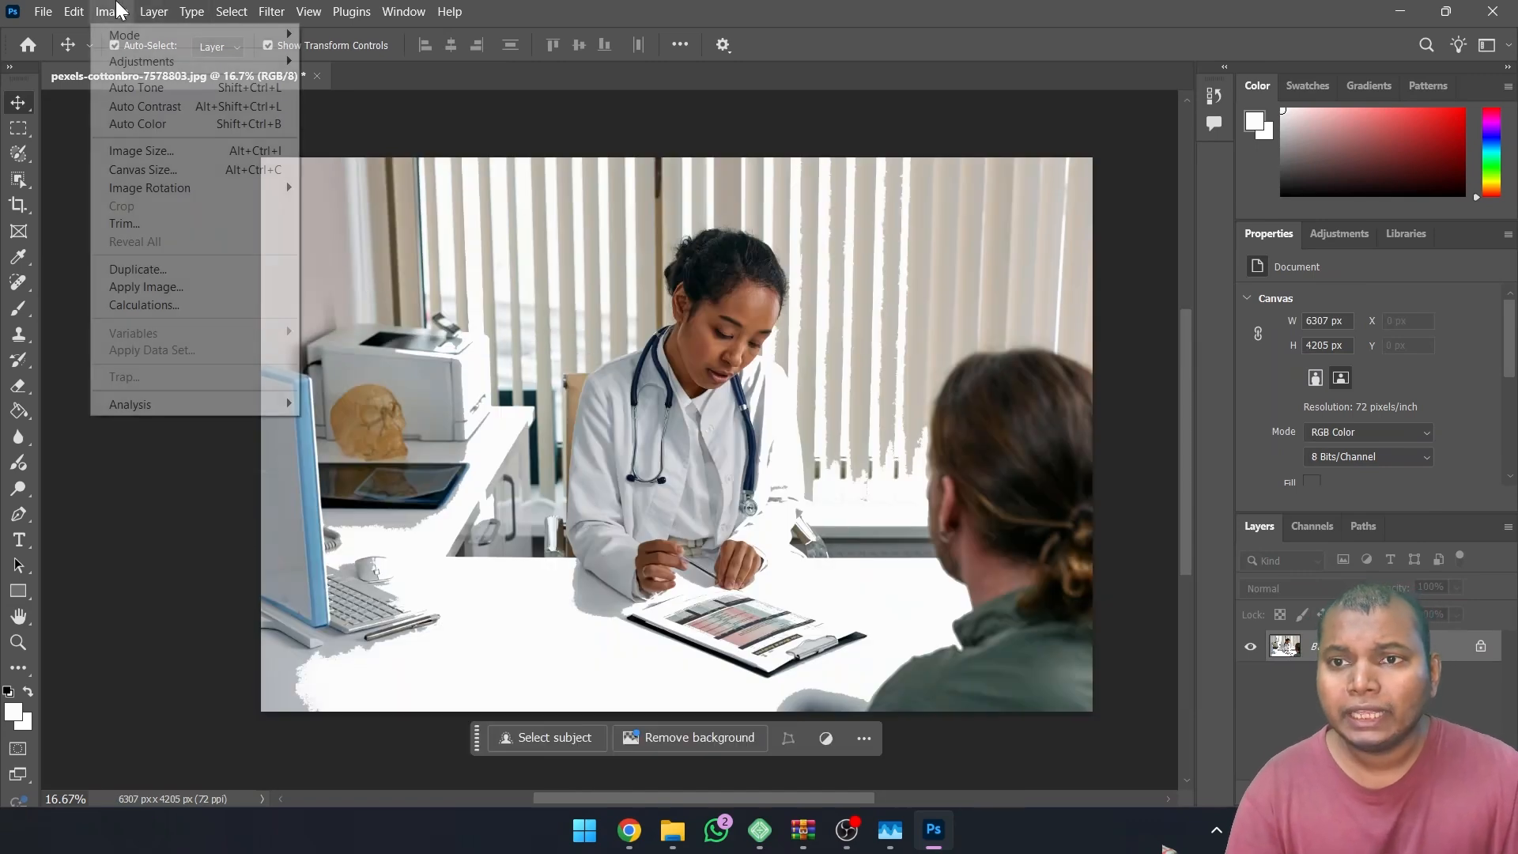
click(144, 152)
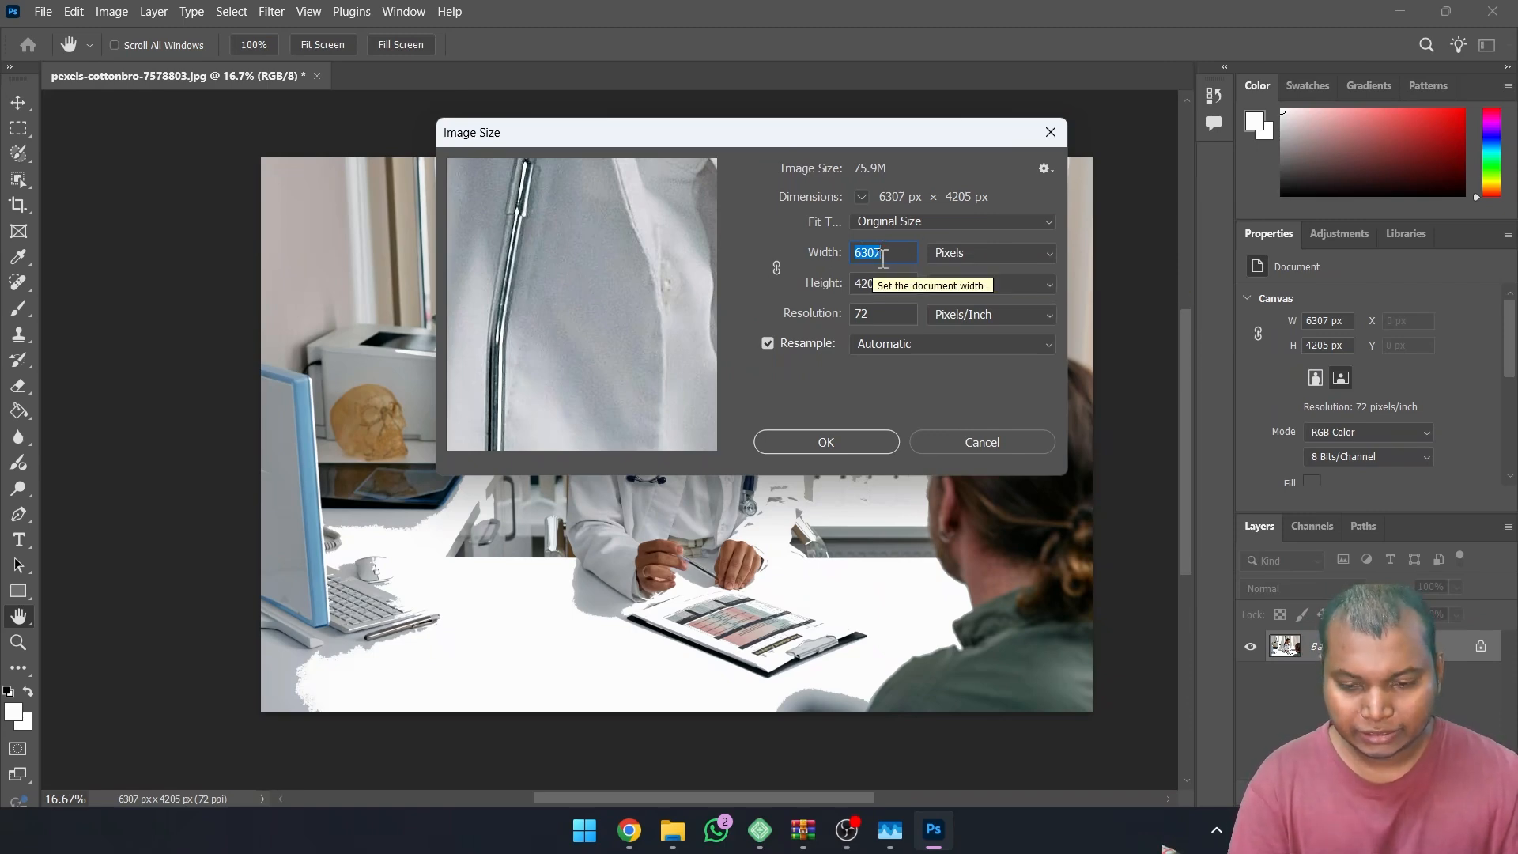
text(1920)
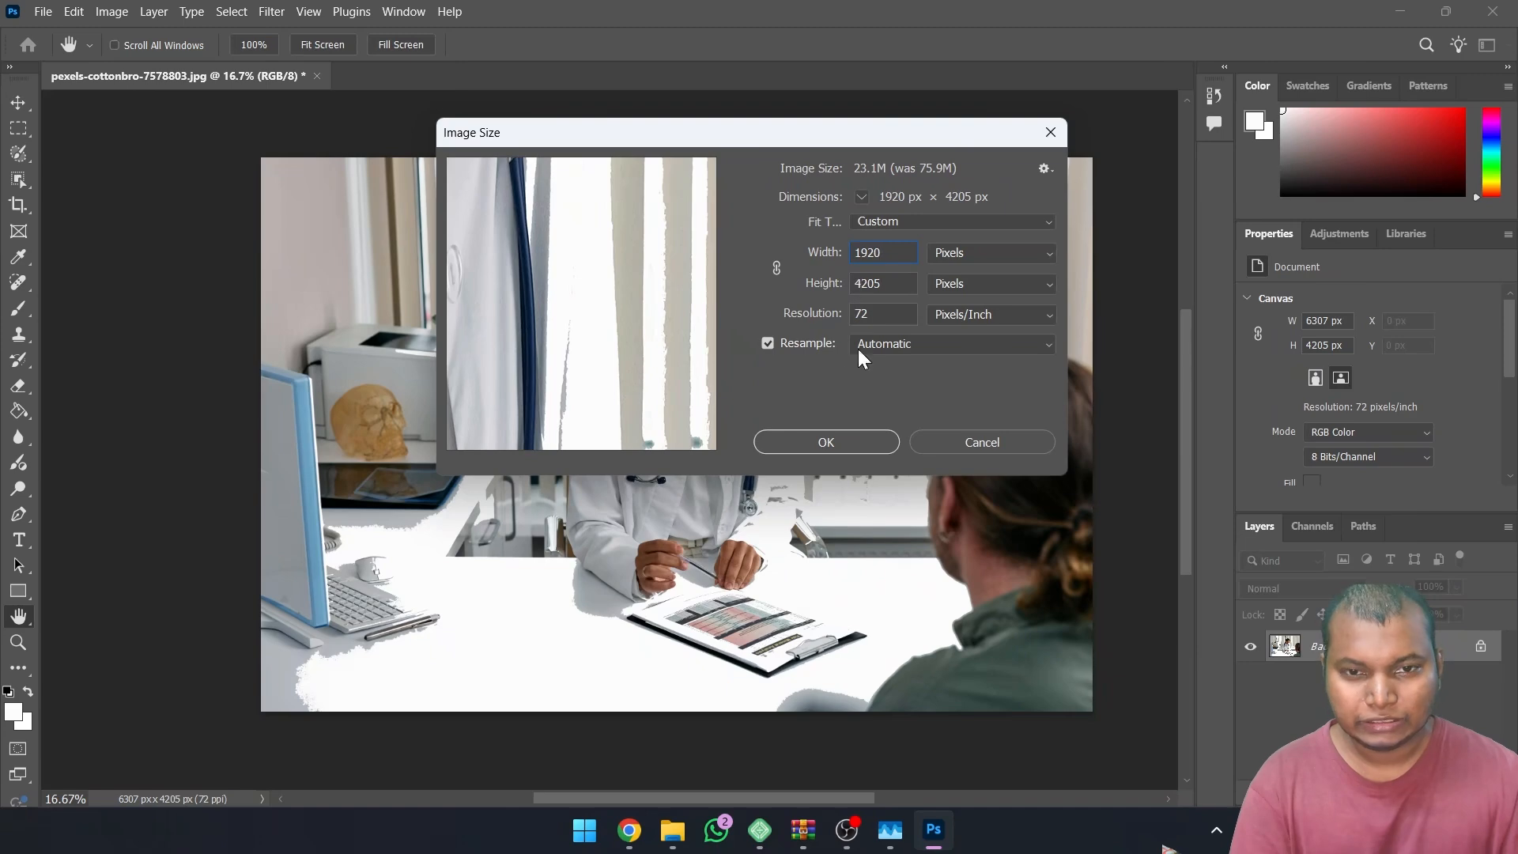
click(826, 442)
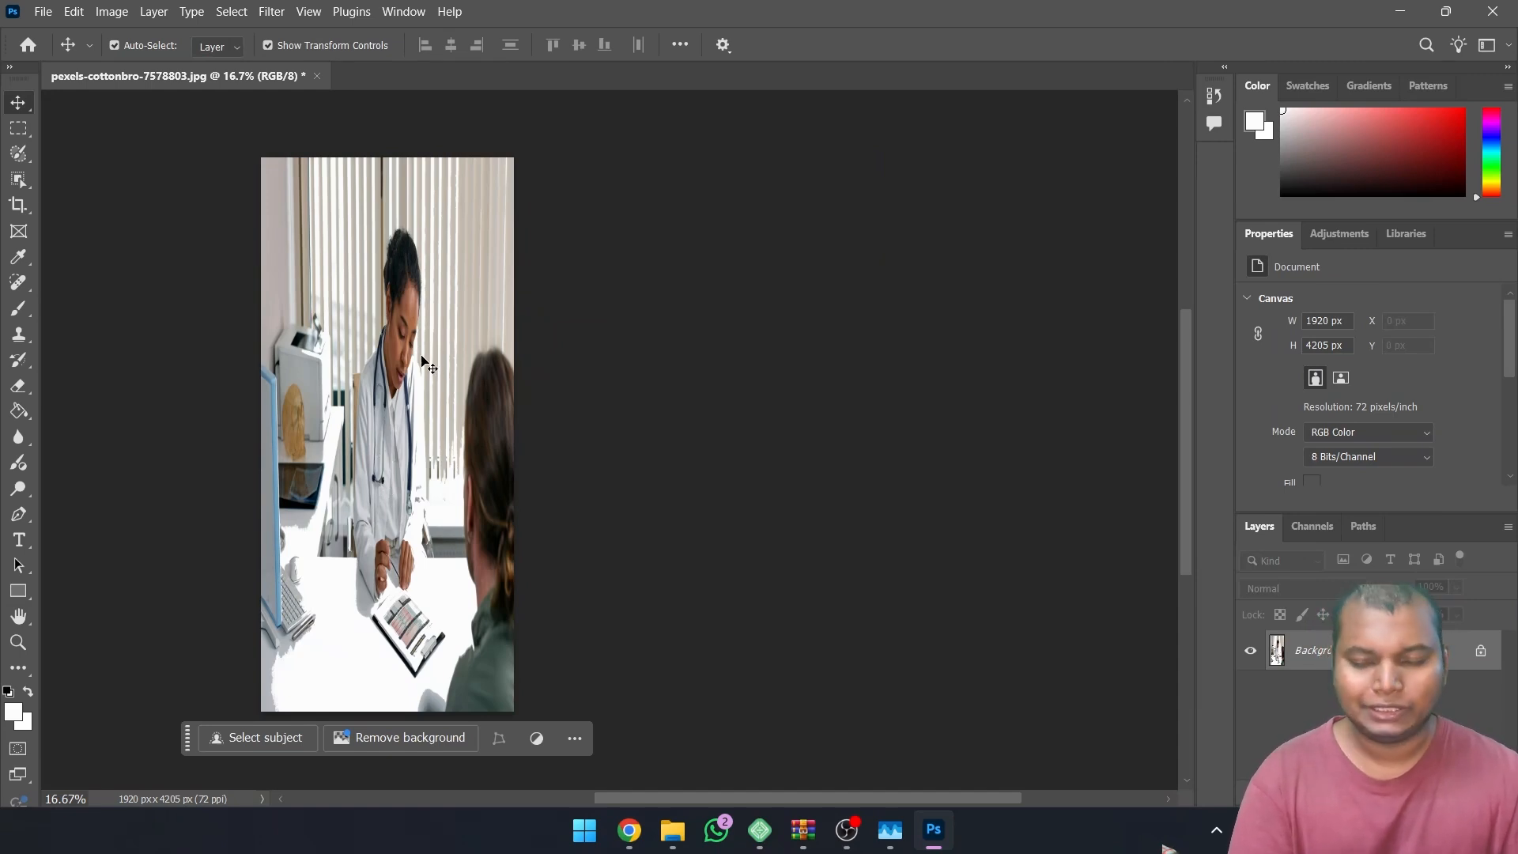
key(ctrl+z)
In the Image Size settings, relink the width and height proportions.
click(111, 12)
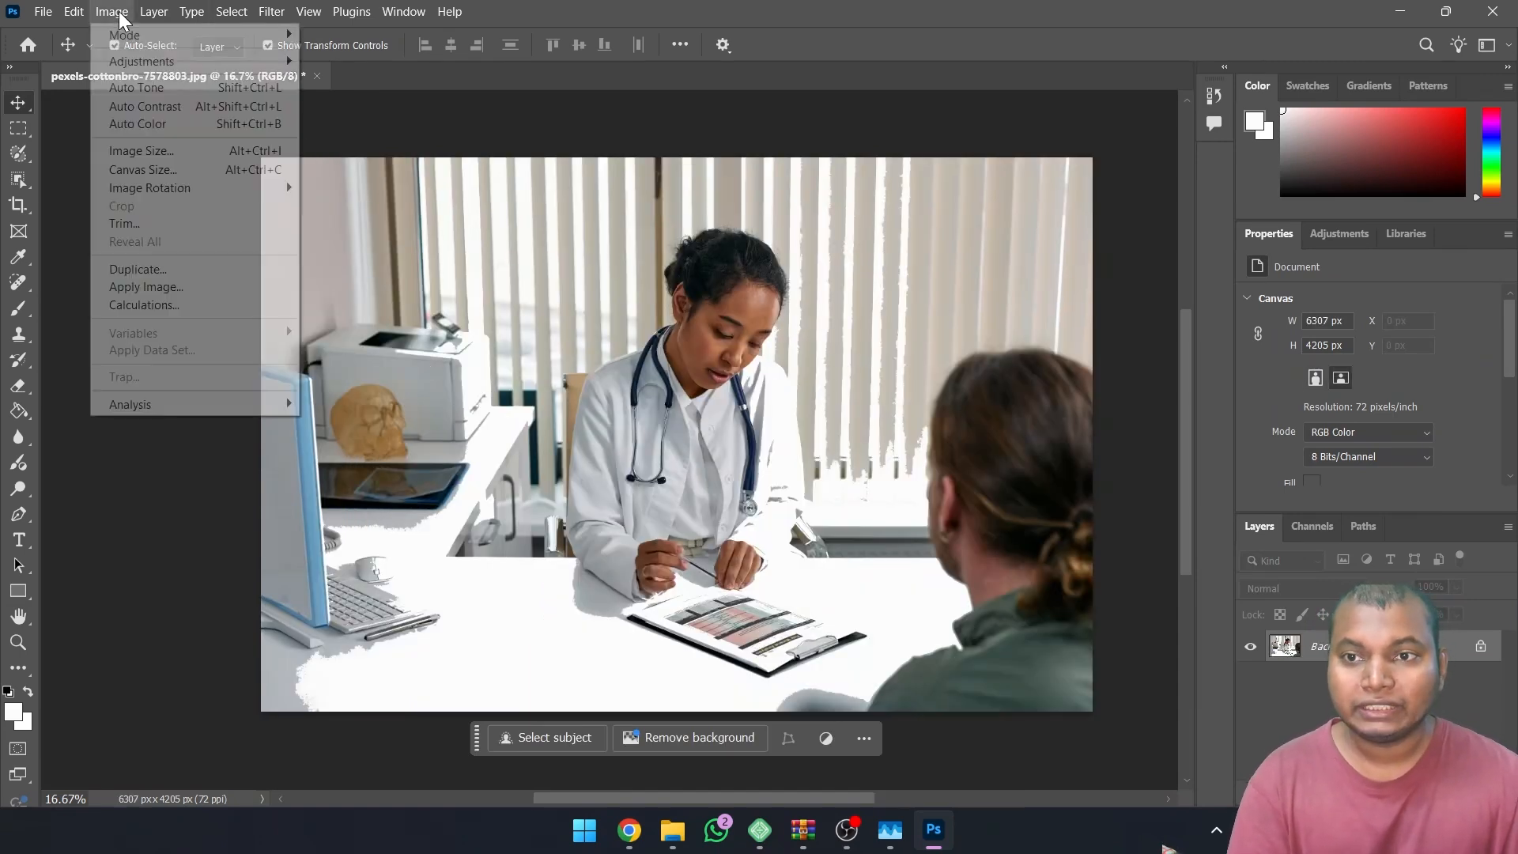
click(142, 150)
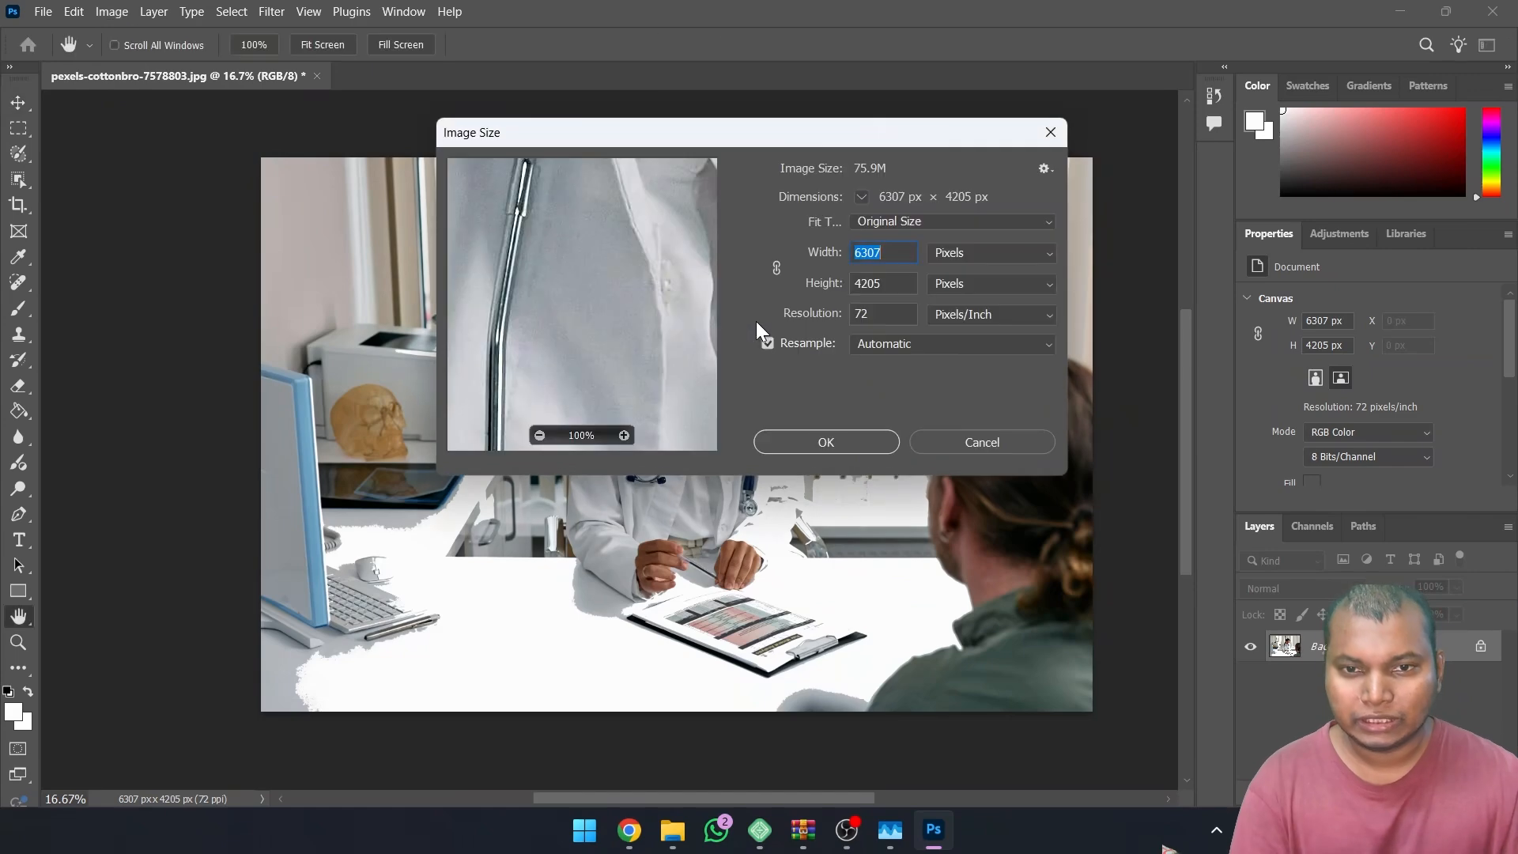
click(776, 267)
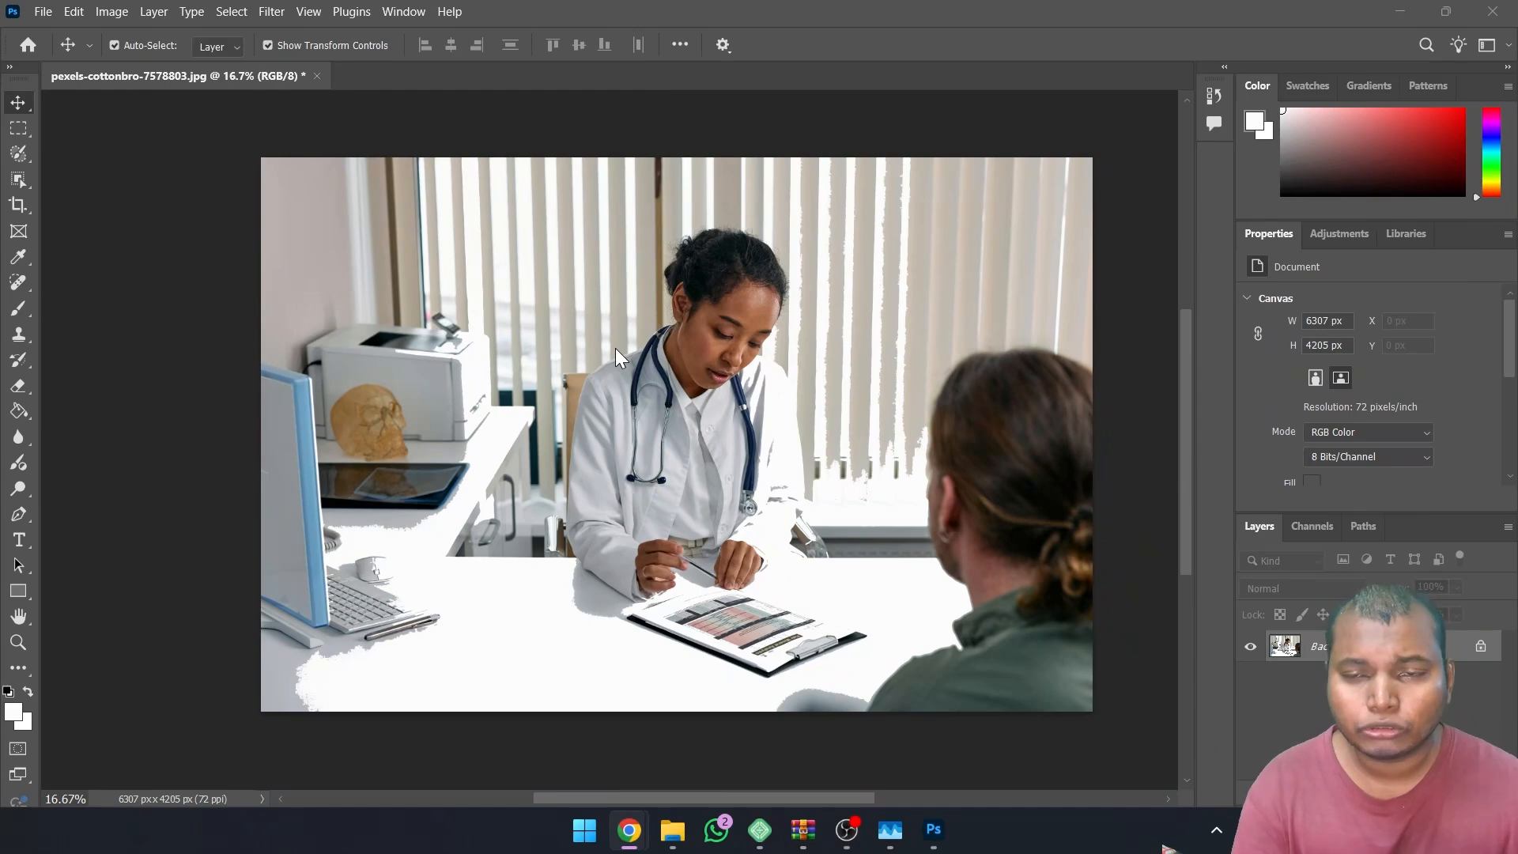
Apply a Brightness/Contrast adjustment to the photo with brightness at -52 and contrast at about -35.
click(112, 12)
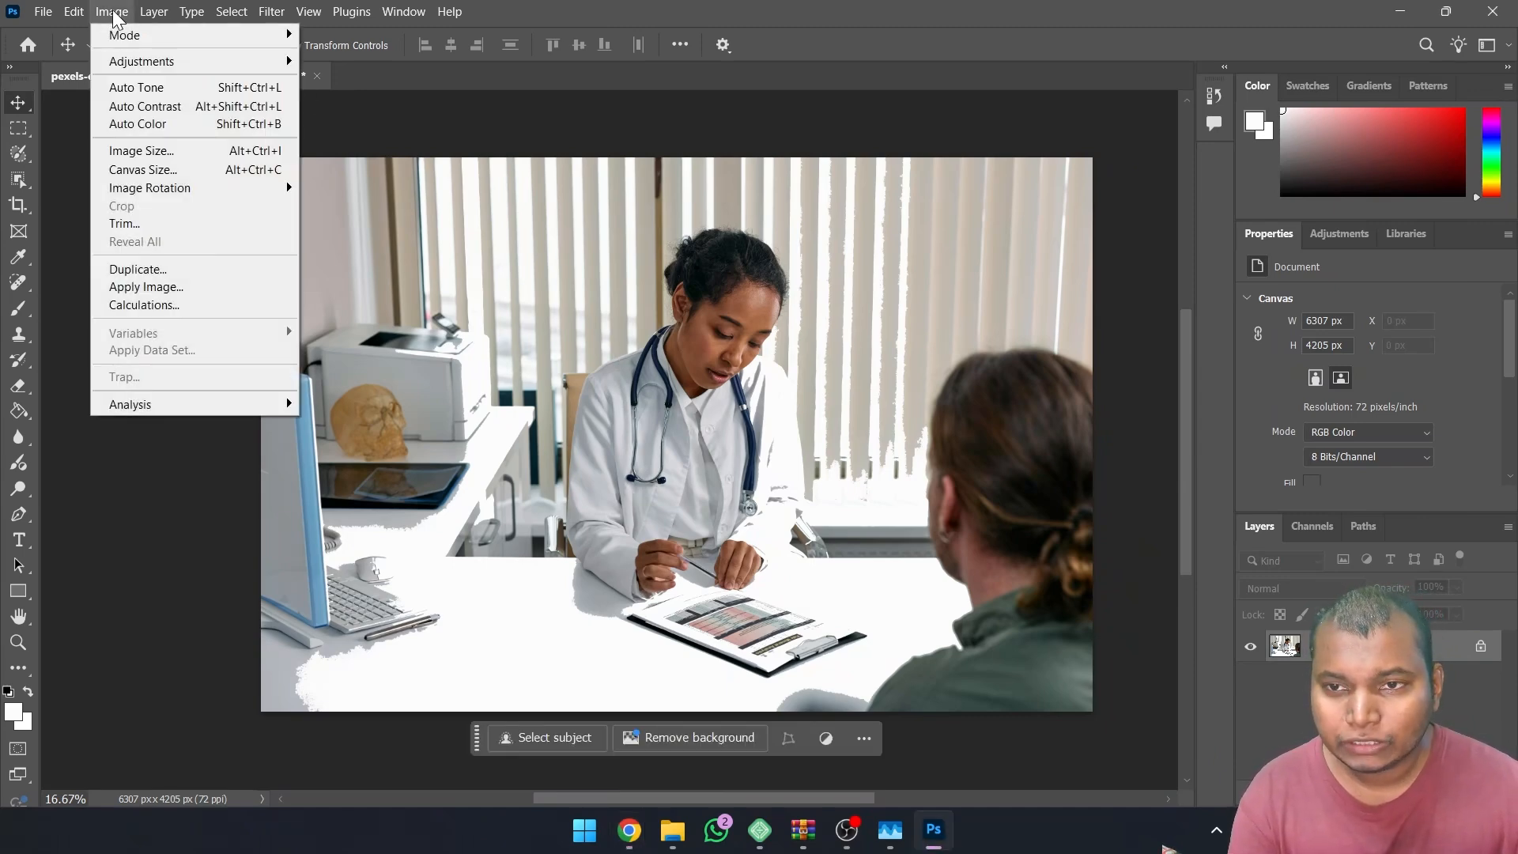
mouse_move(137, 67)
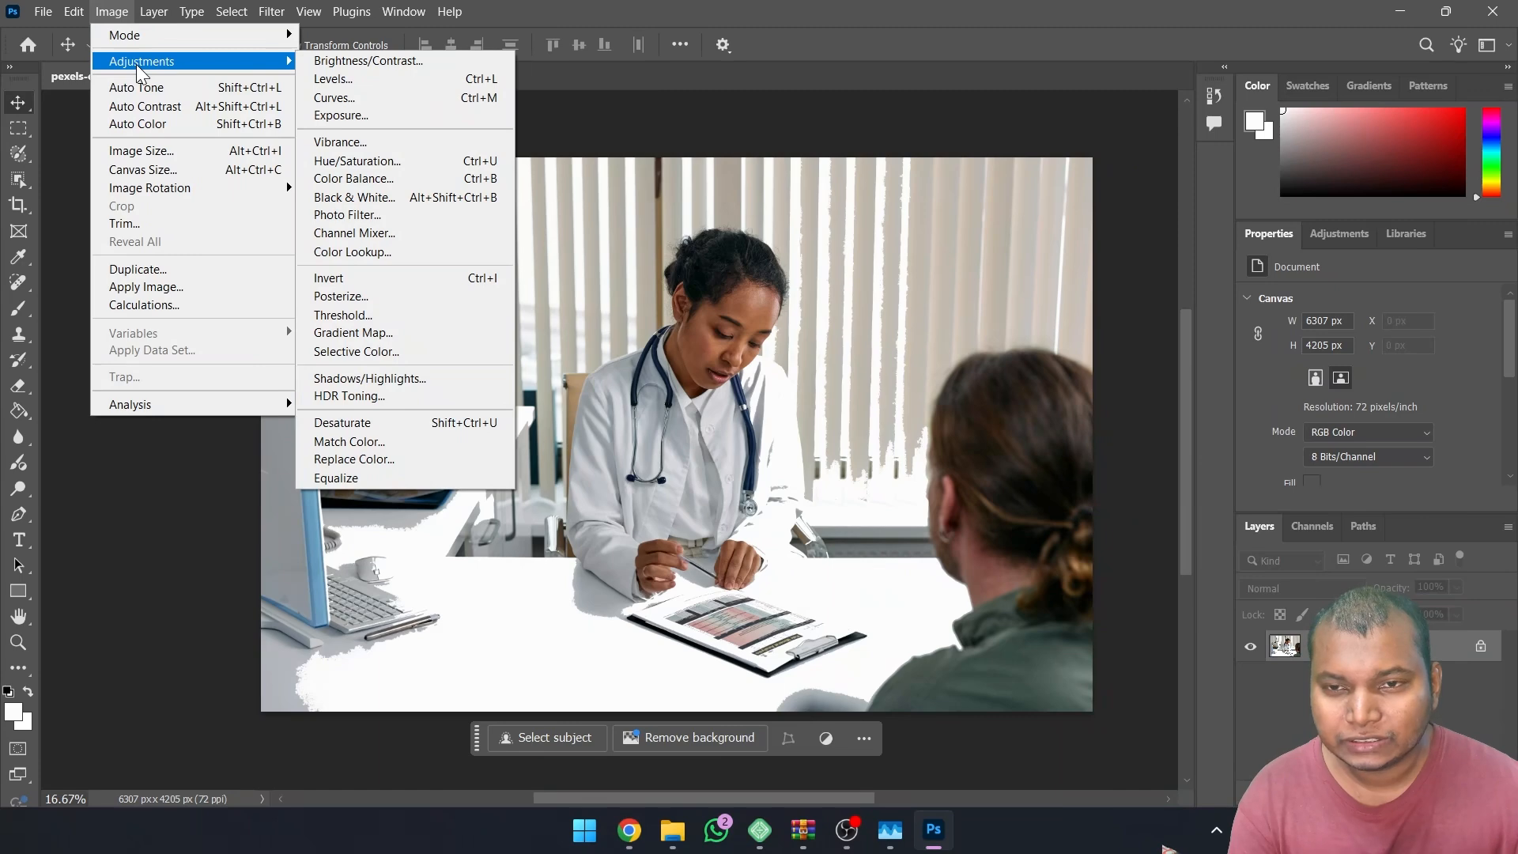
click(345, 65)
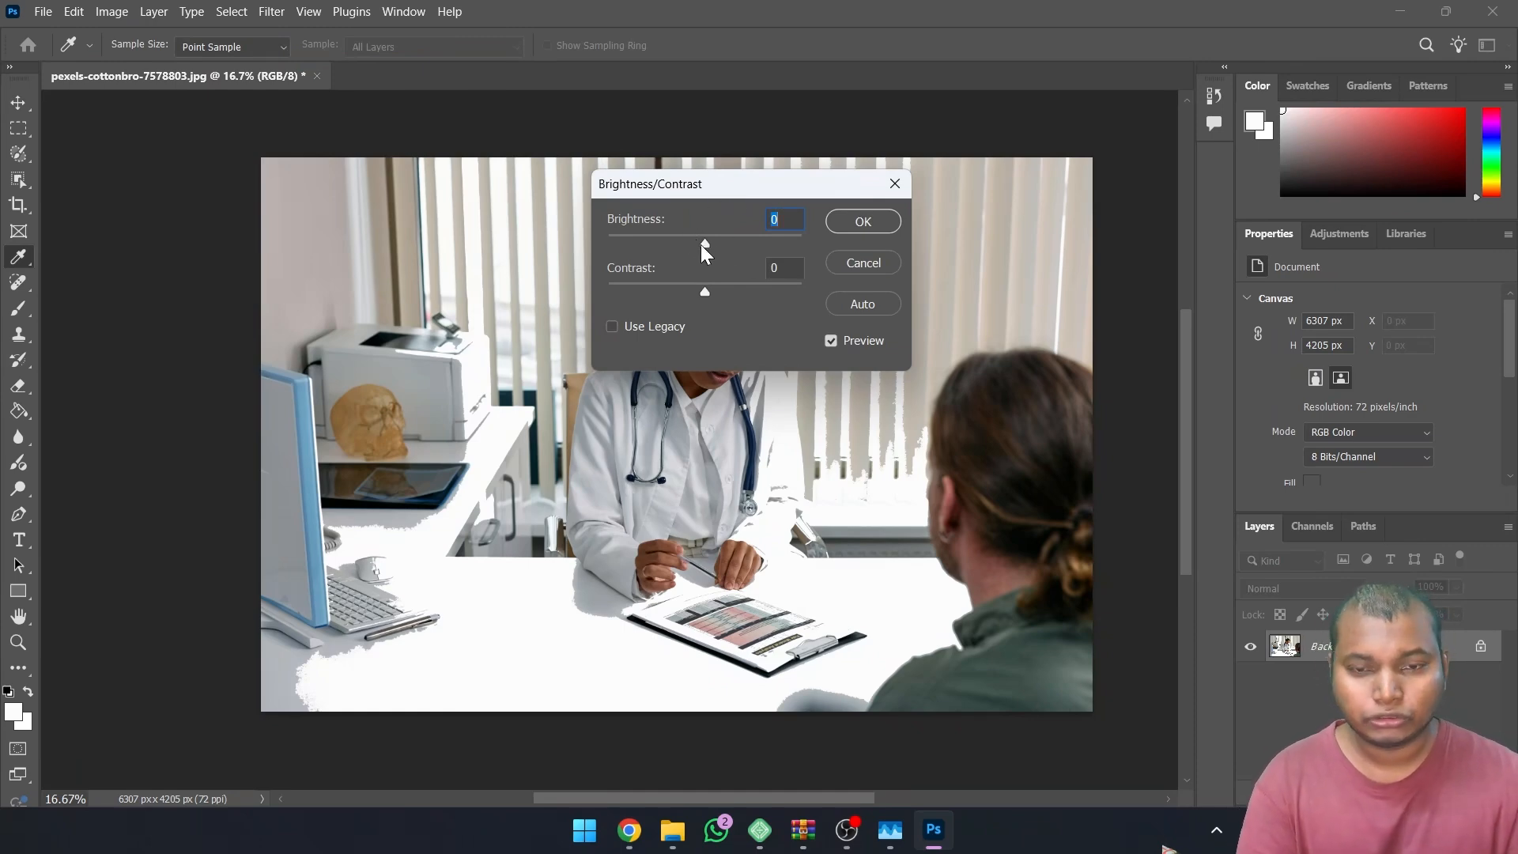
drag(702, 245, 727, 291)
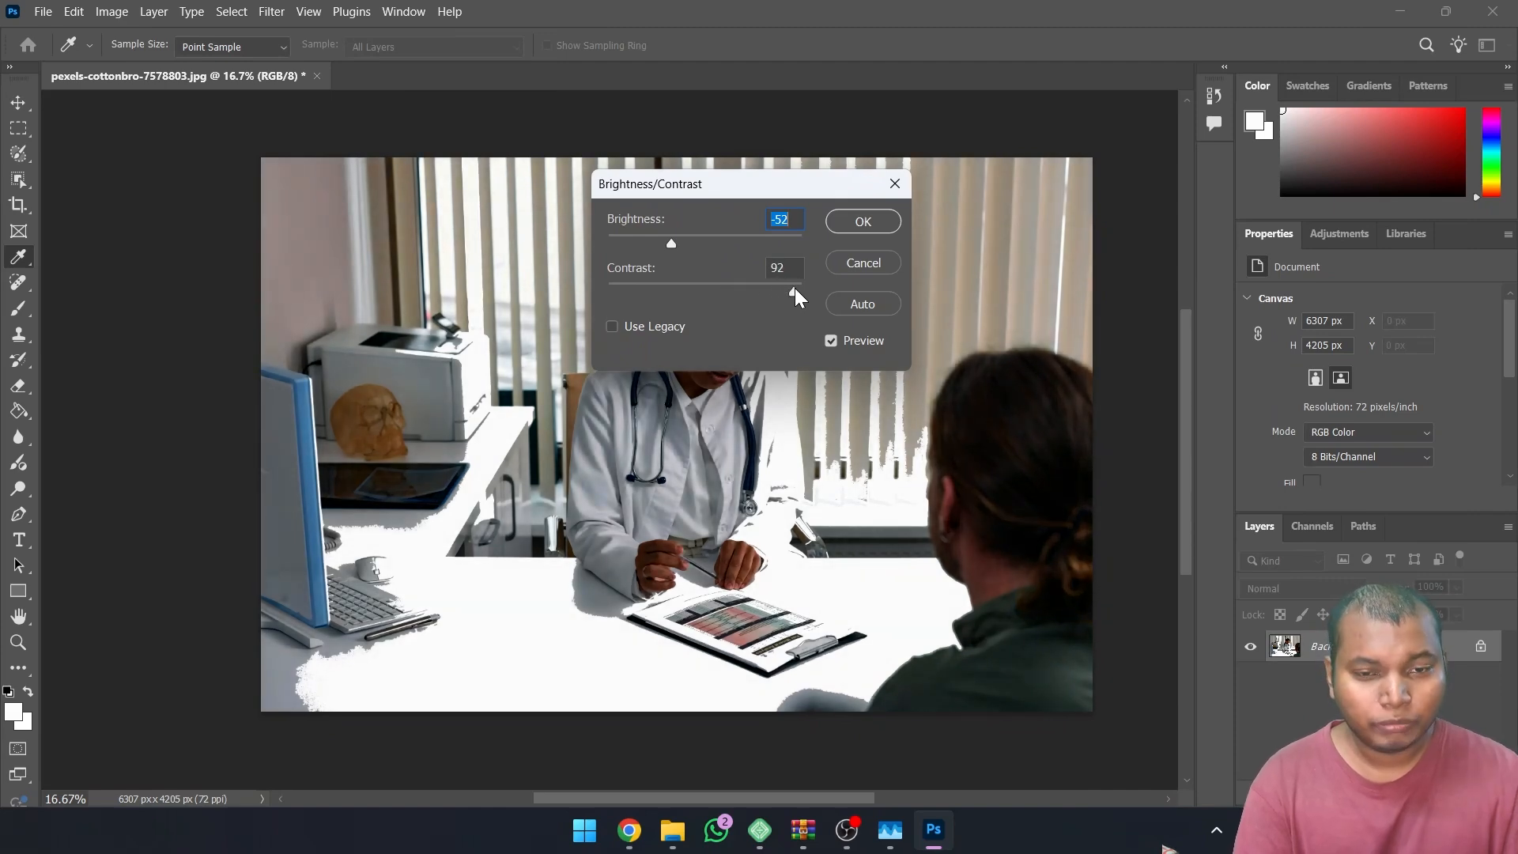
drag(791, 287, 620, 305)
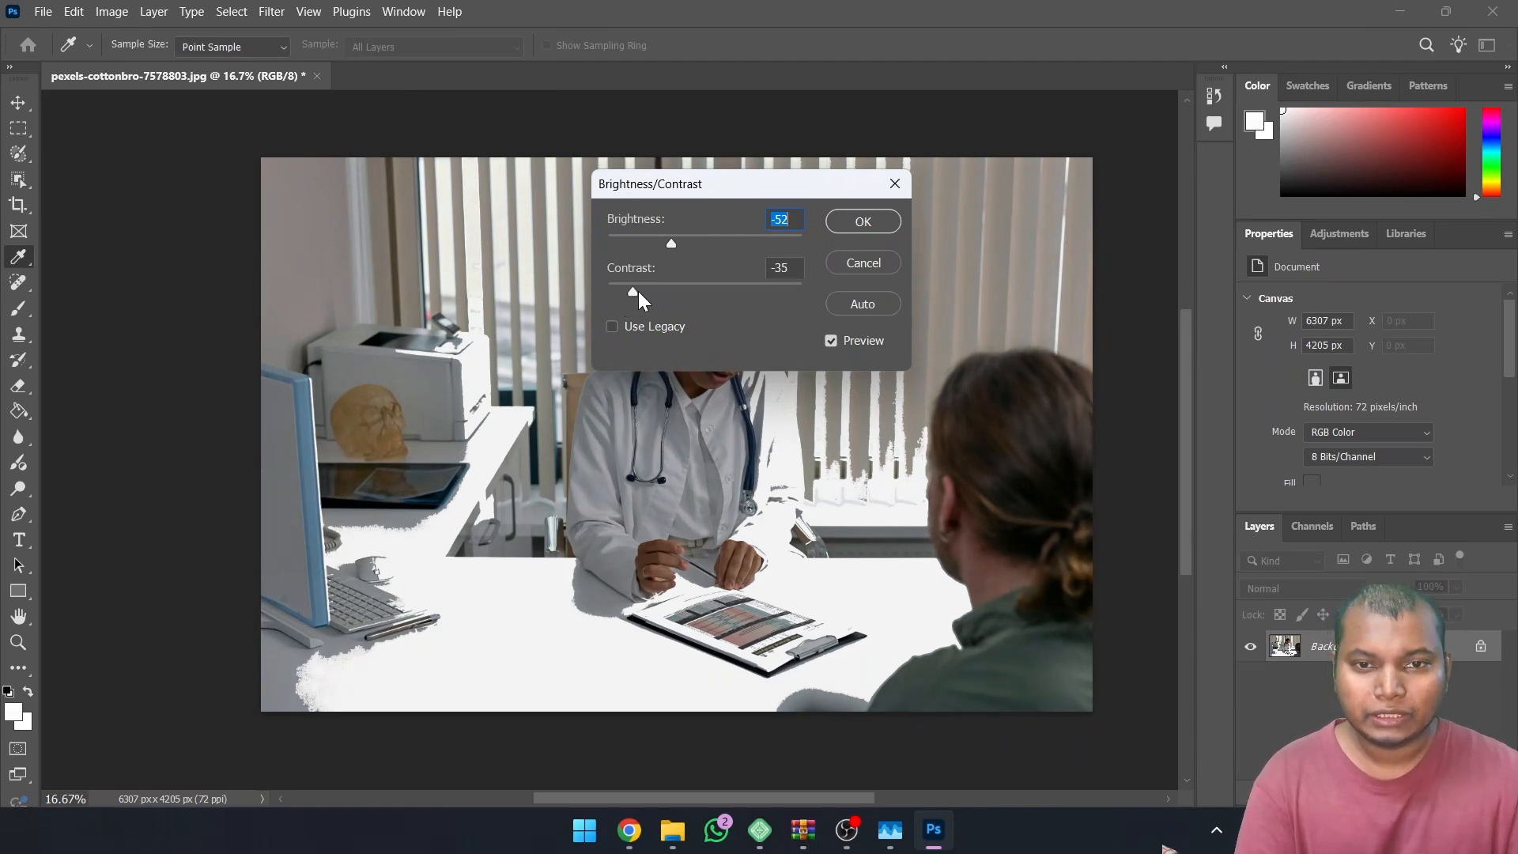
click(642, 291)
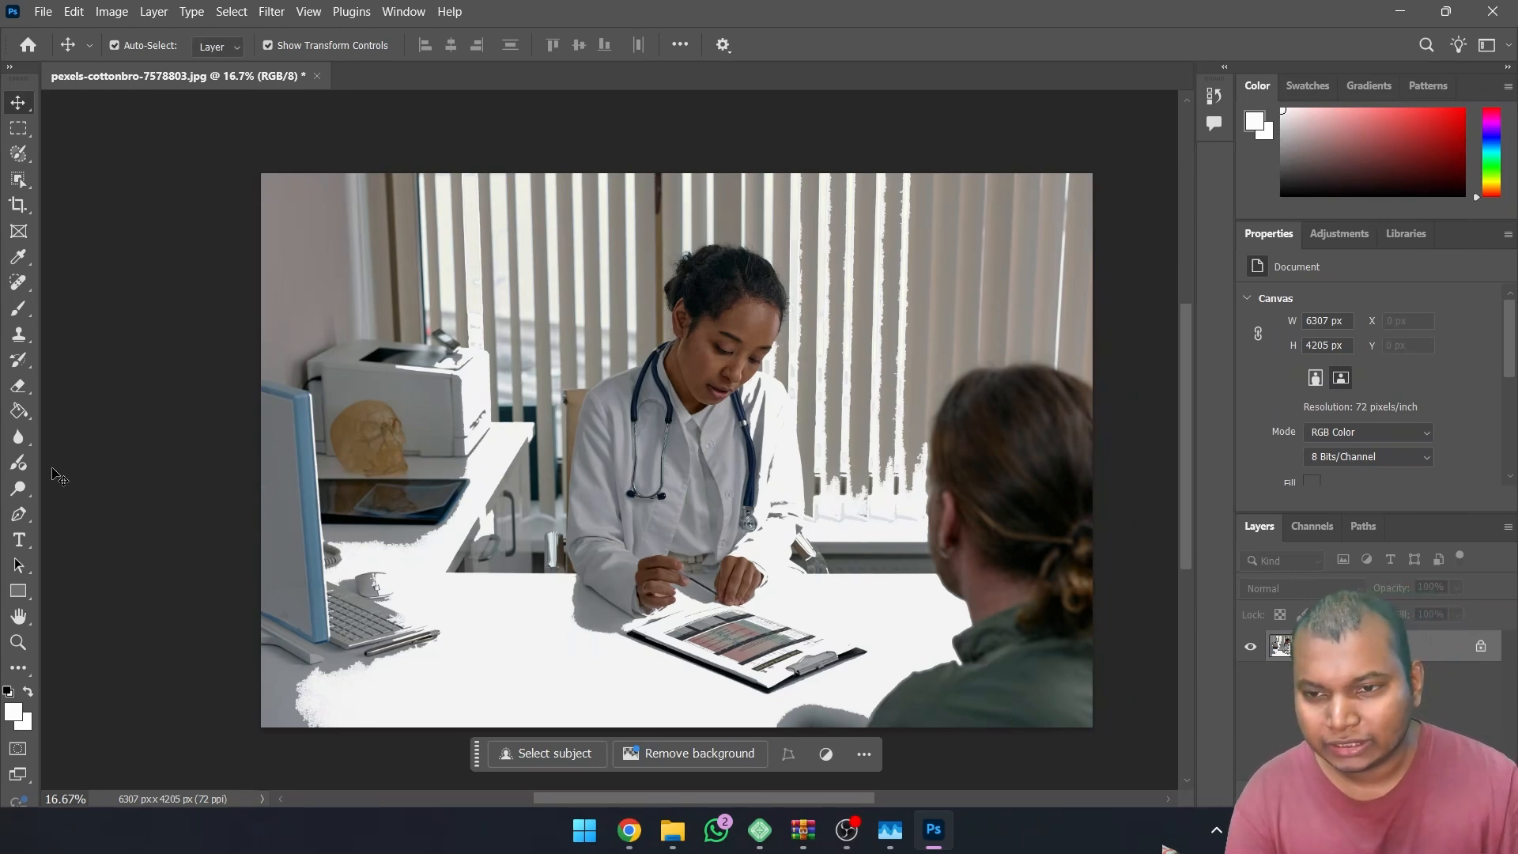
Place a horizontal line of 300 pt Myriad Pro placeholder text on the white desk beside the clipboard.
click(19, 542)
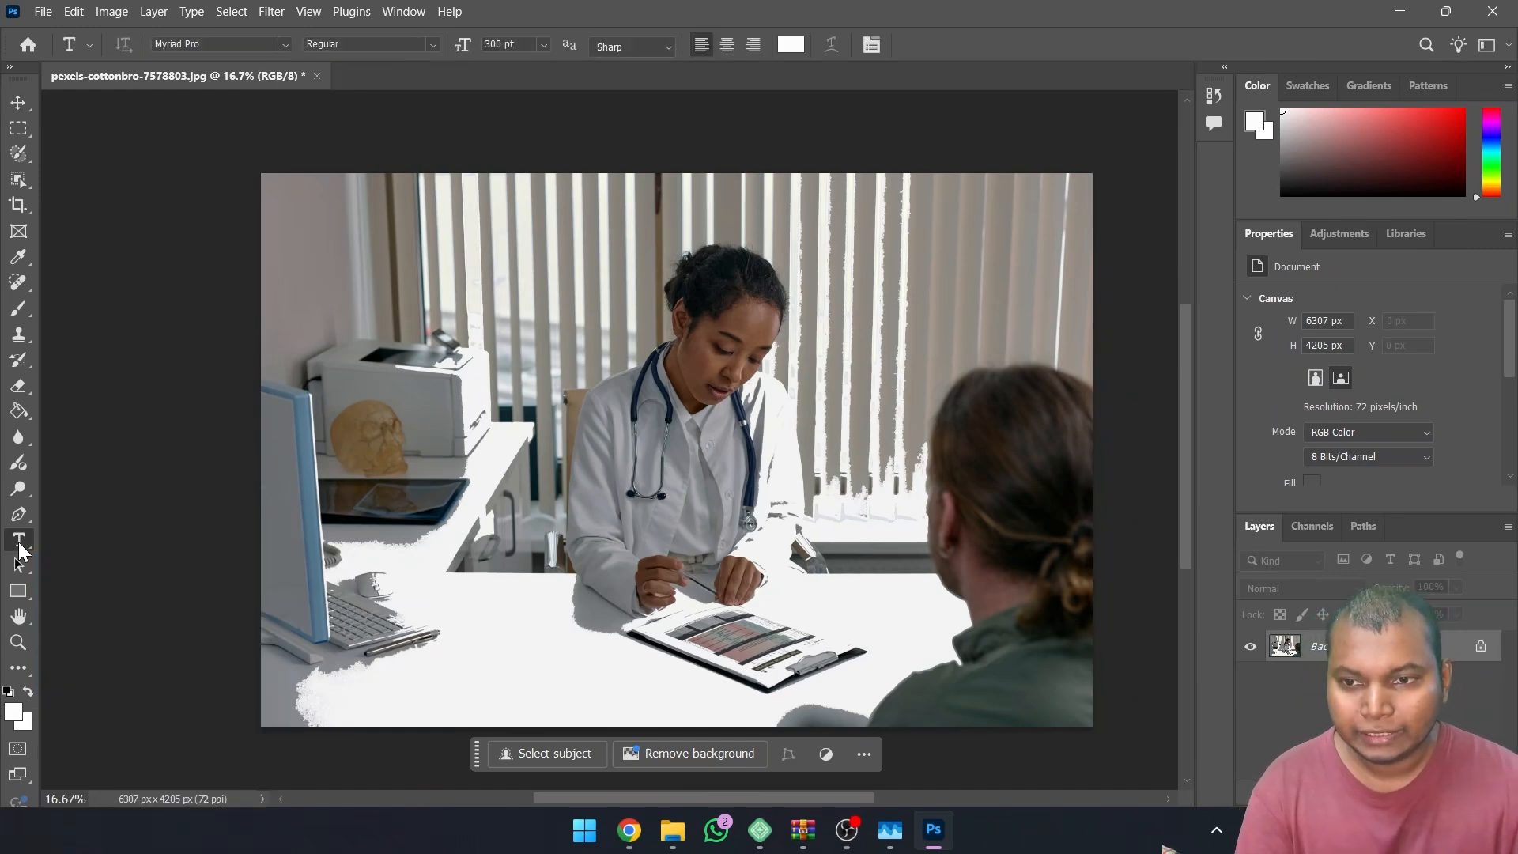
click(451, 671)
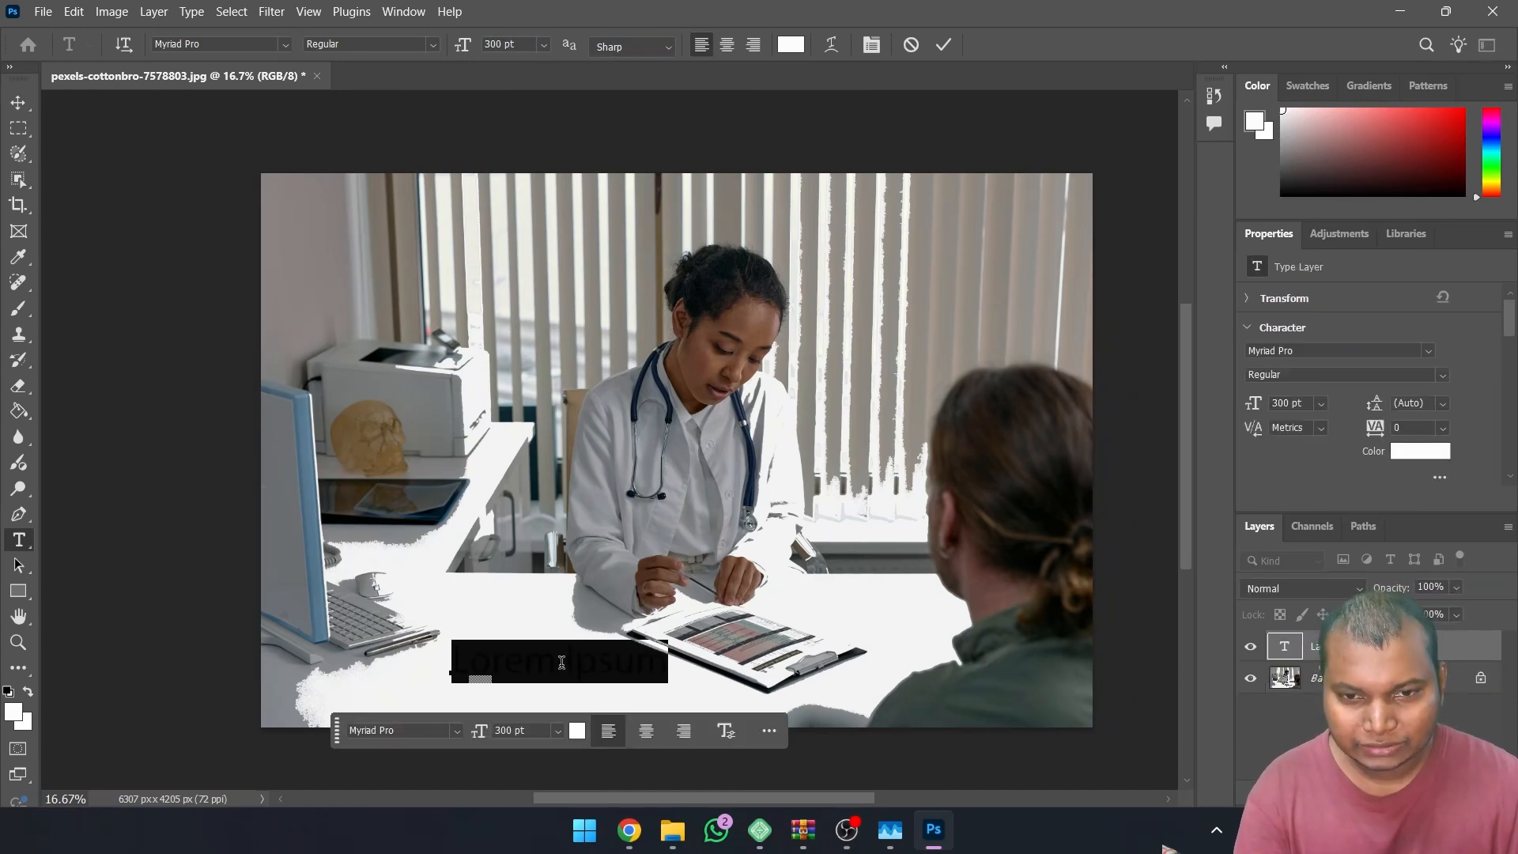
click(599, 659)
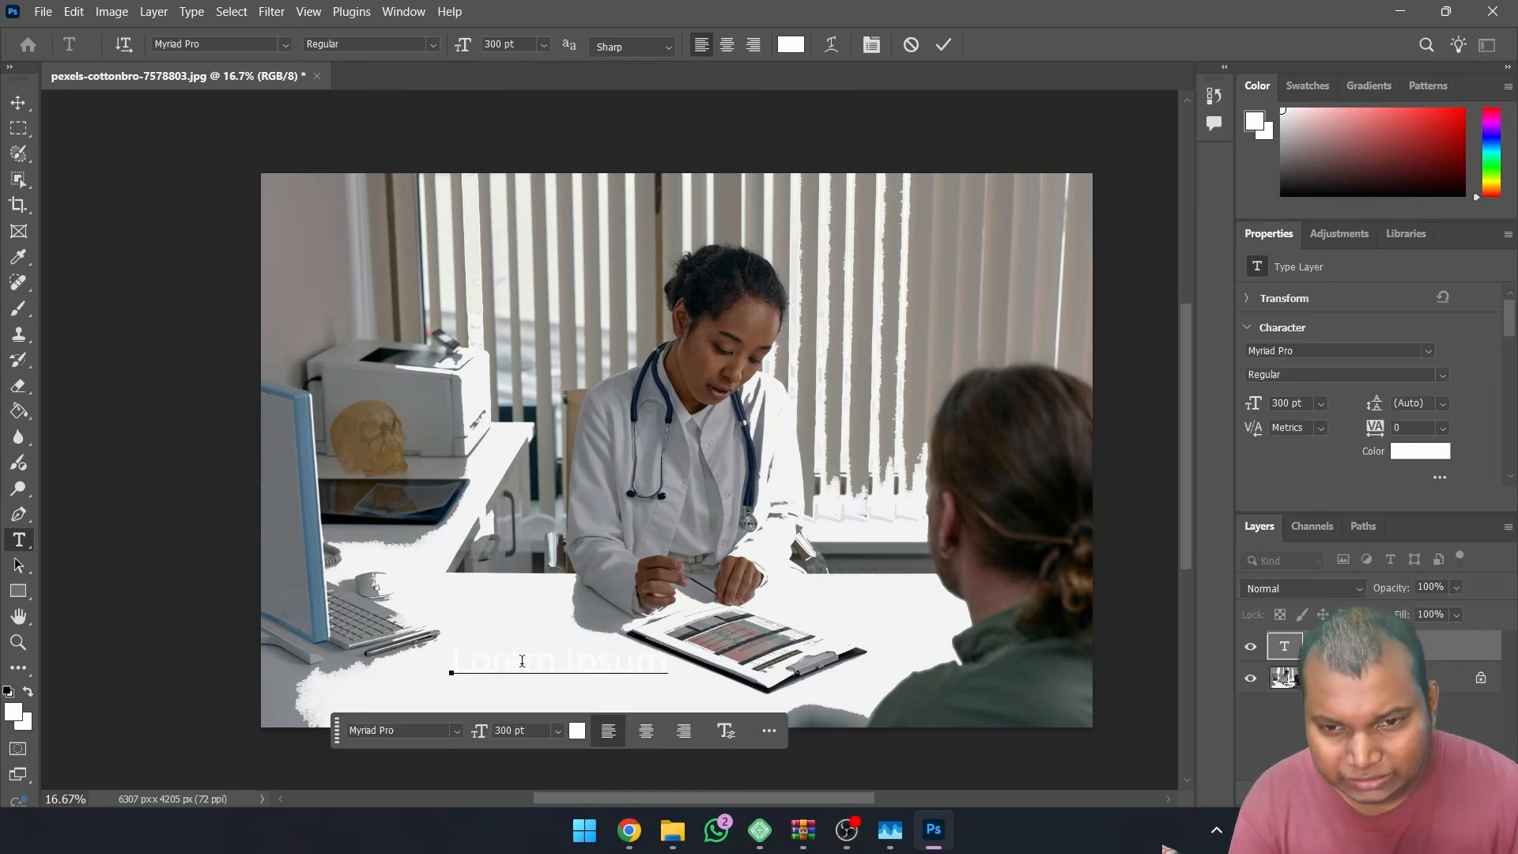
Set the placeholder text's colour to #1b0505 and replace its wording with "TEXT HERE".
click(451, 655)
drag(451, 655, 668, 661)
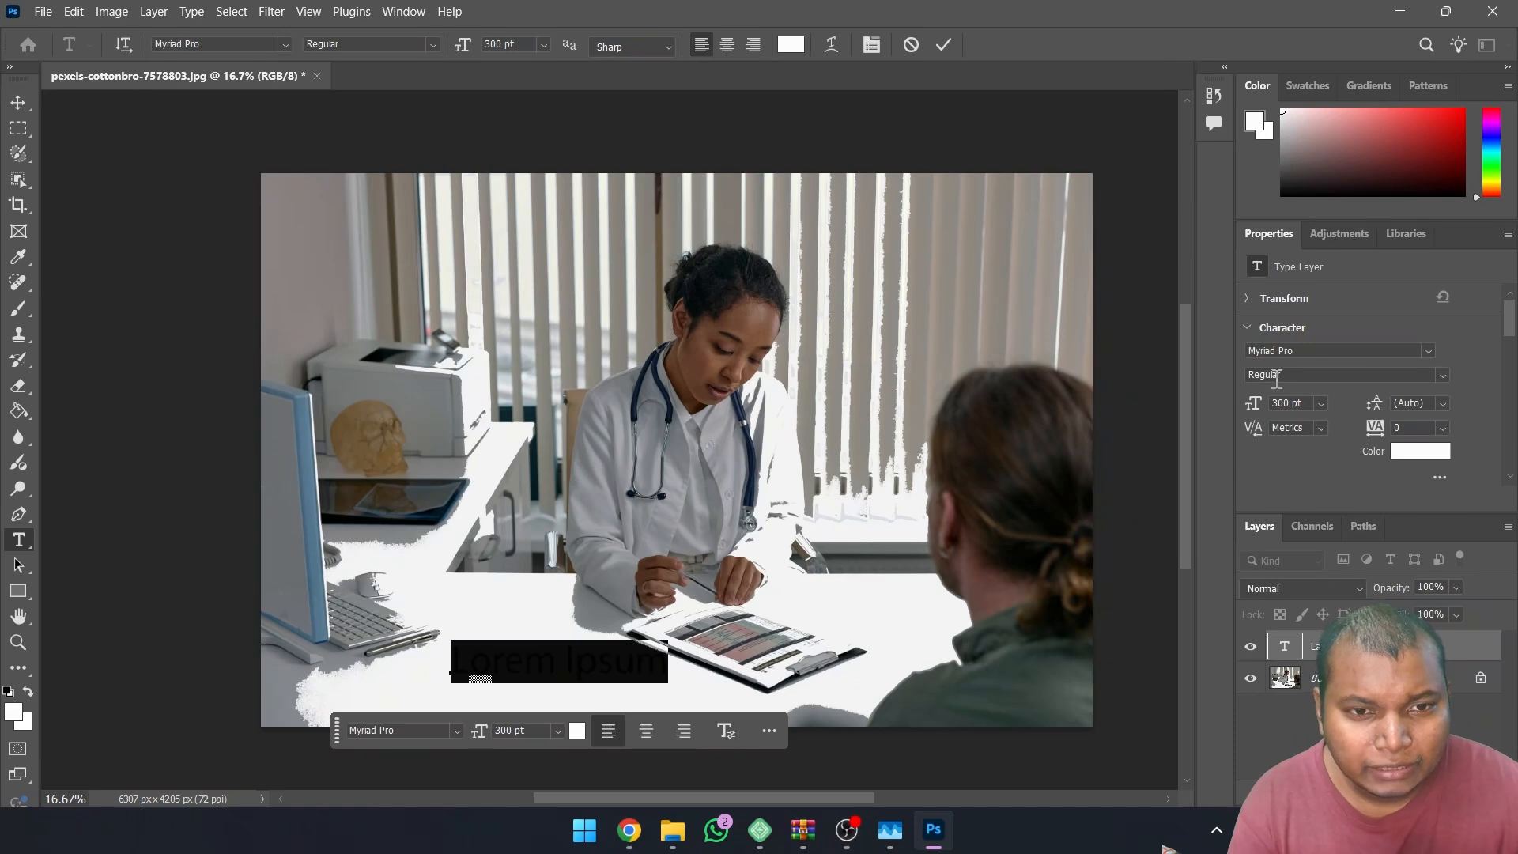
click(1420, 450)
click(705, 391)
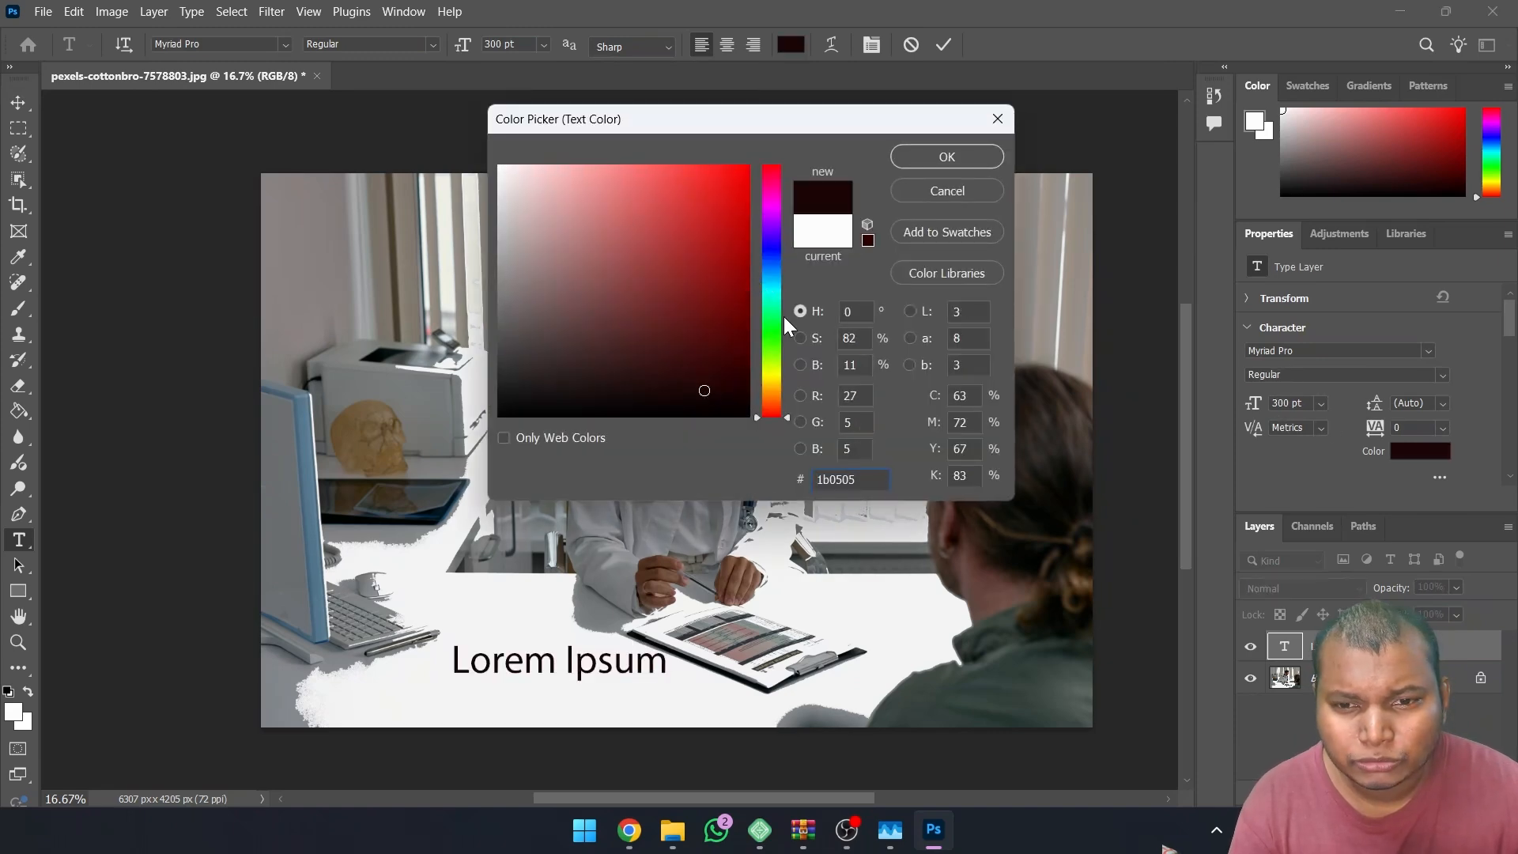
click(942, 158)
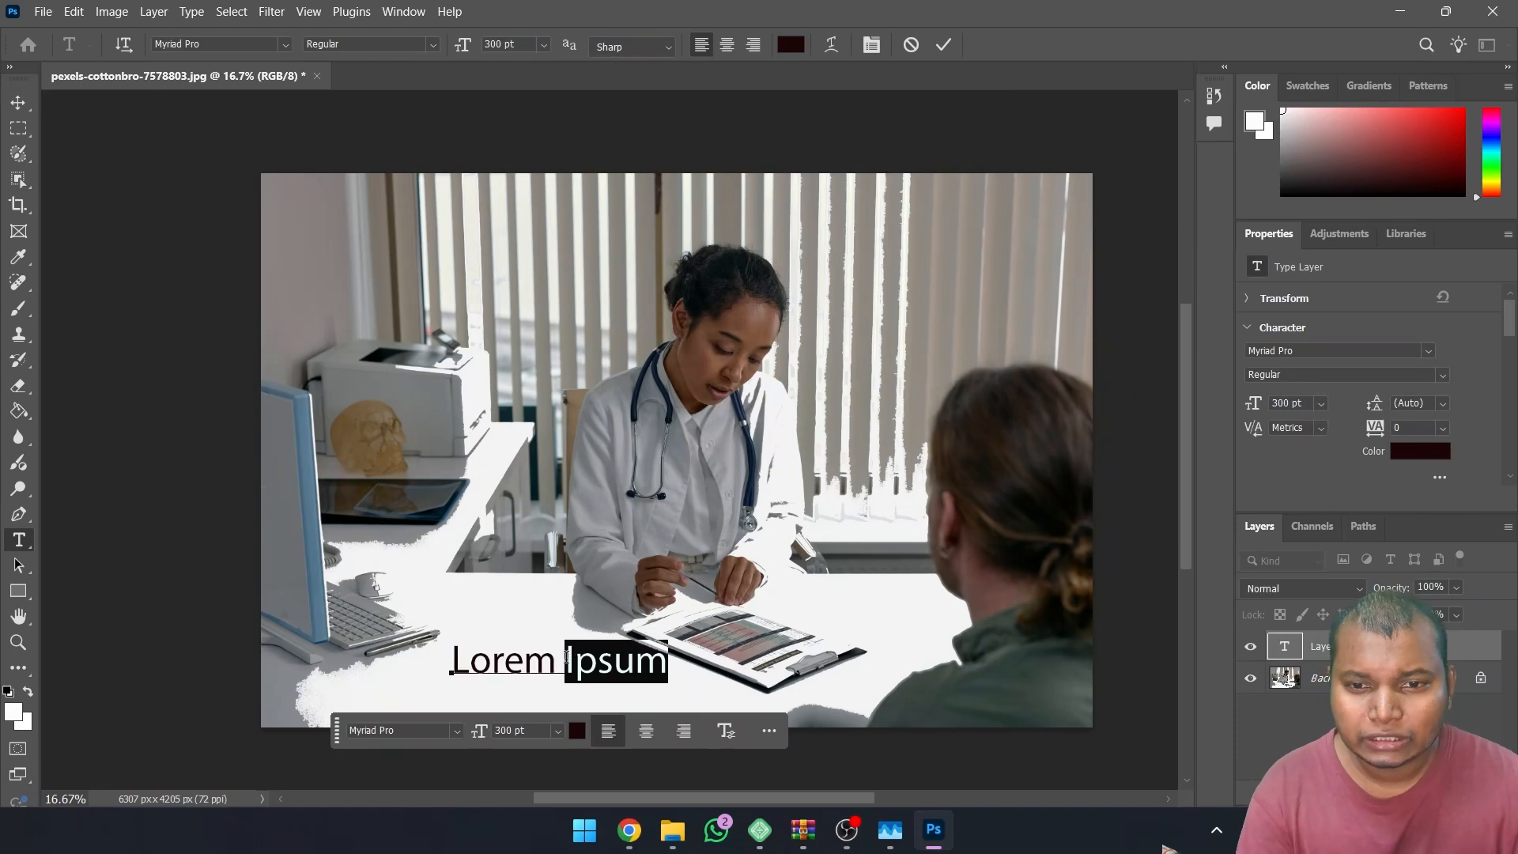
key(BackSpace)
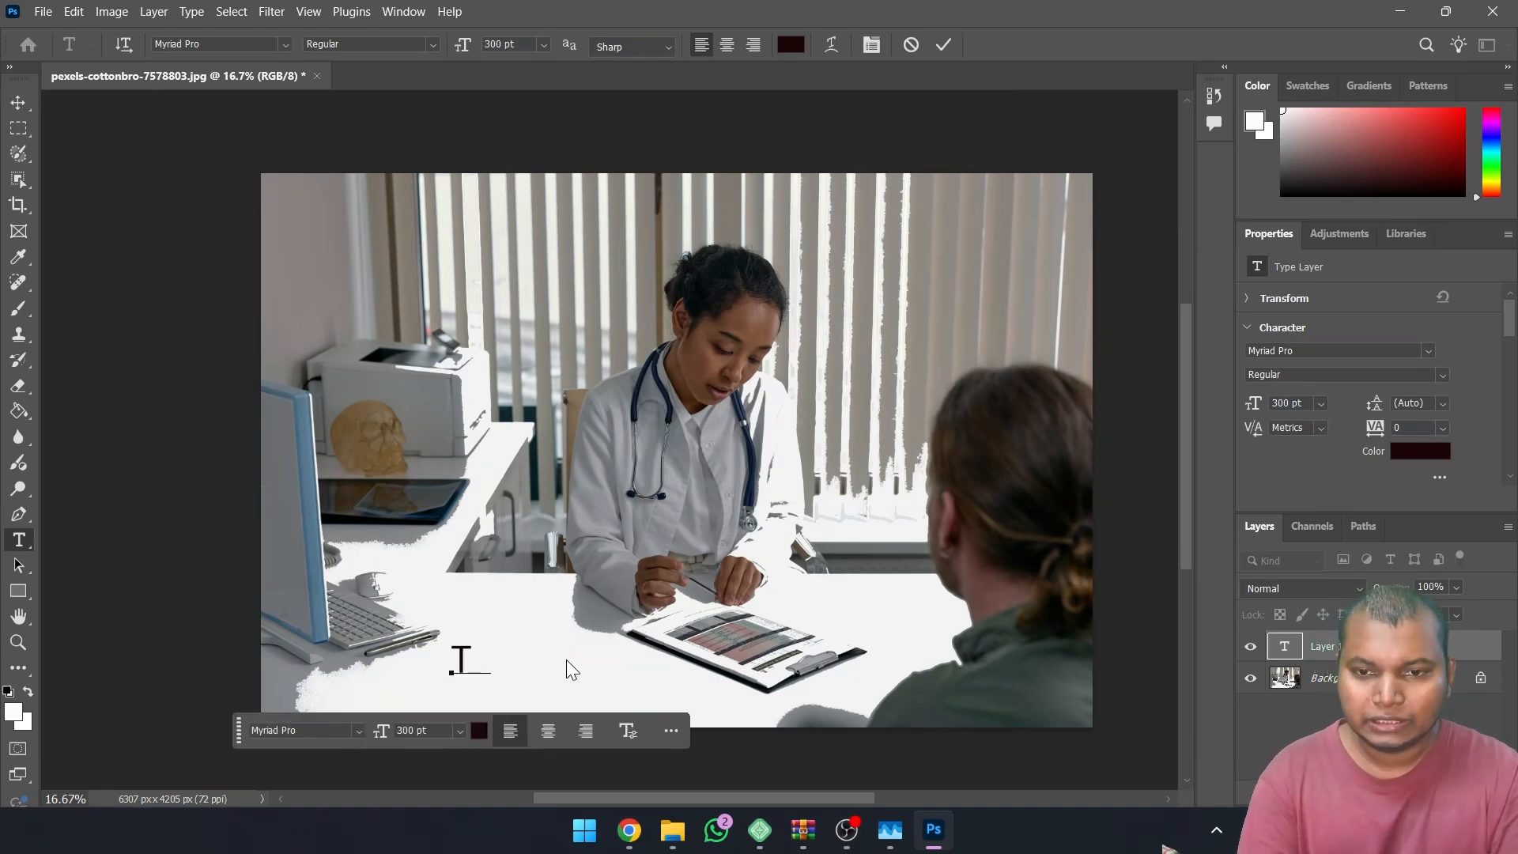
text(TEXT HERE)
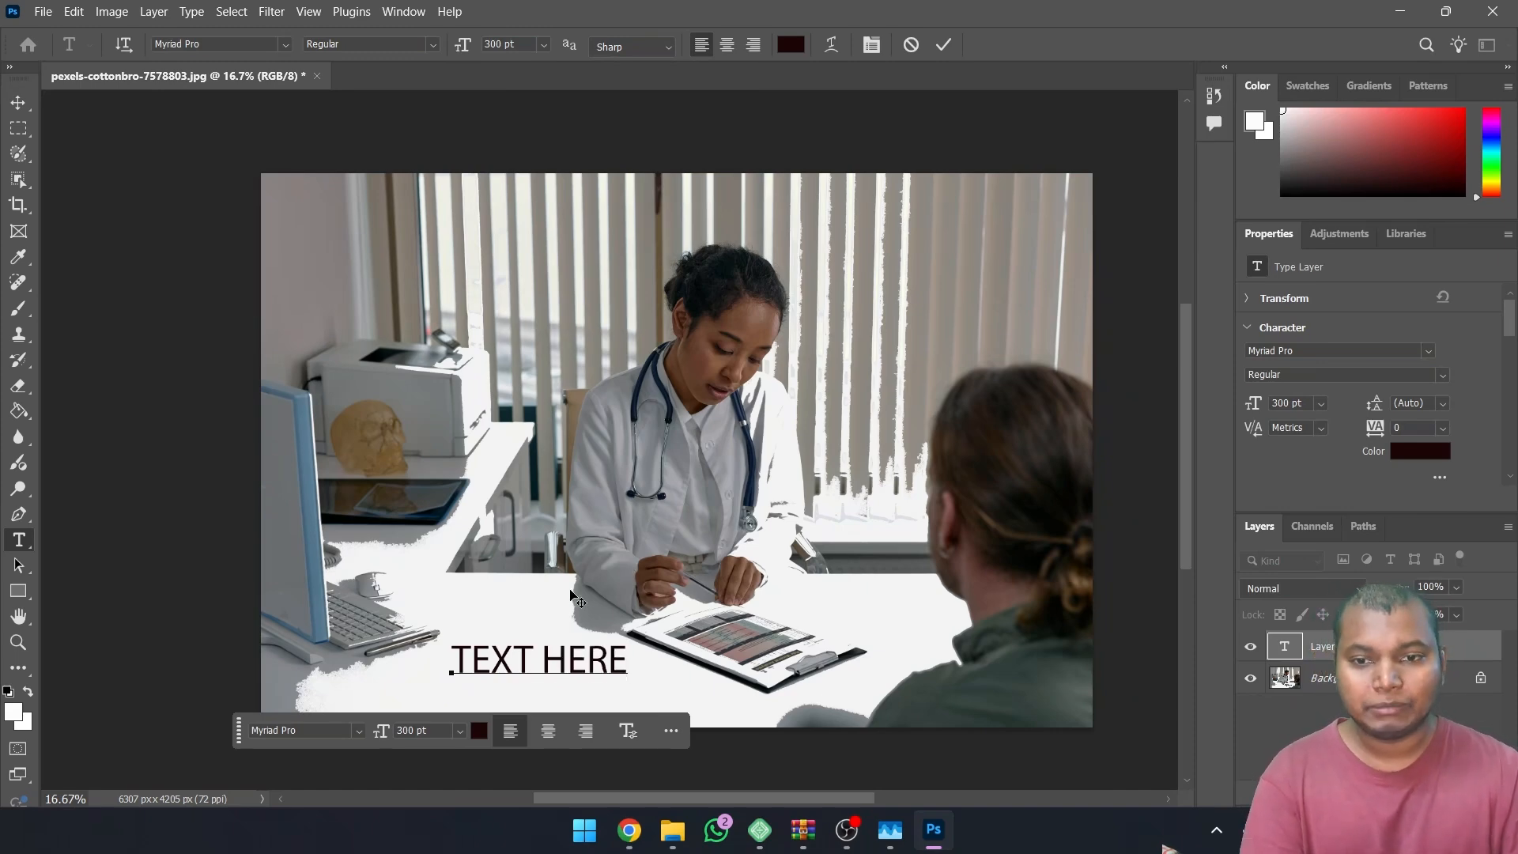
Use the Vertical Type Tool to add the text "HELLO MY FRIEN" running down over the patient's head.
right_click(23, 541)
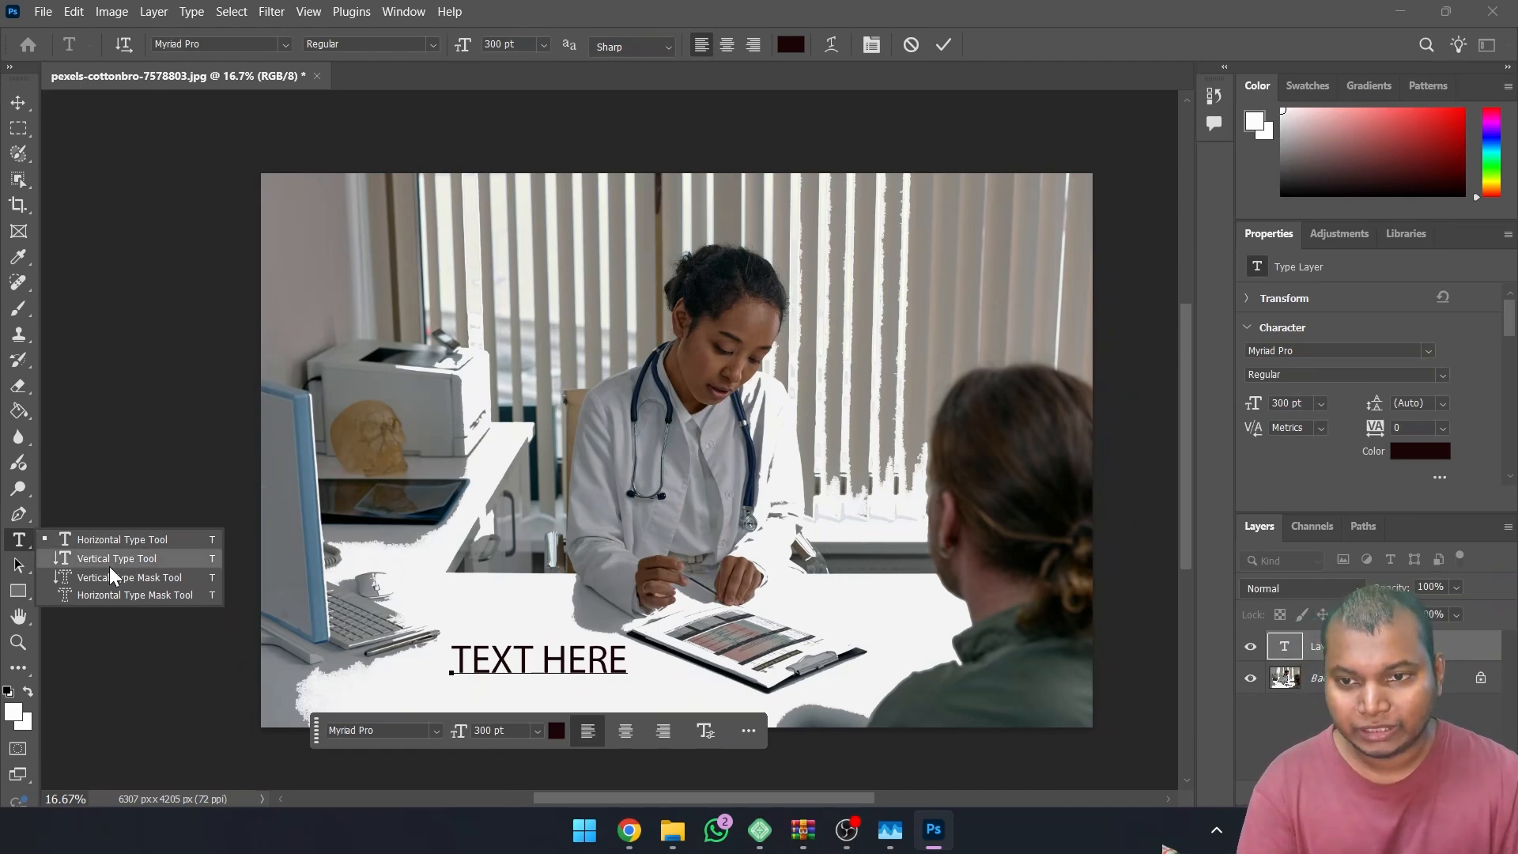
click(126, 558)
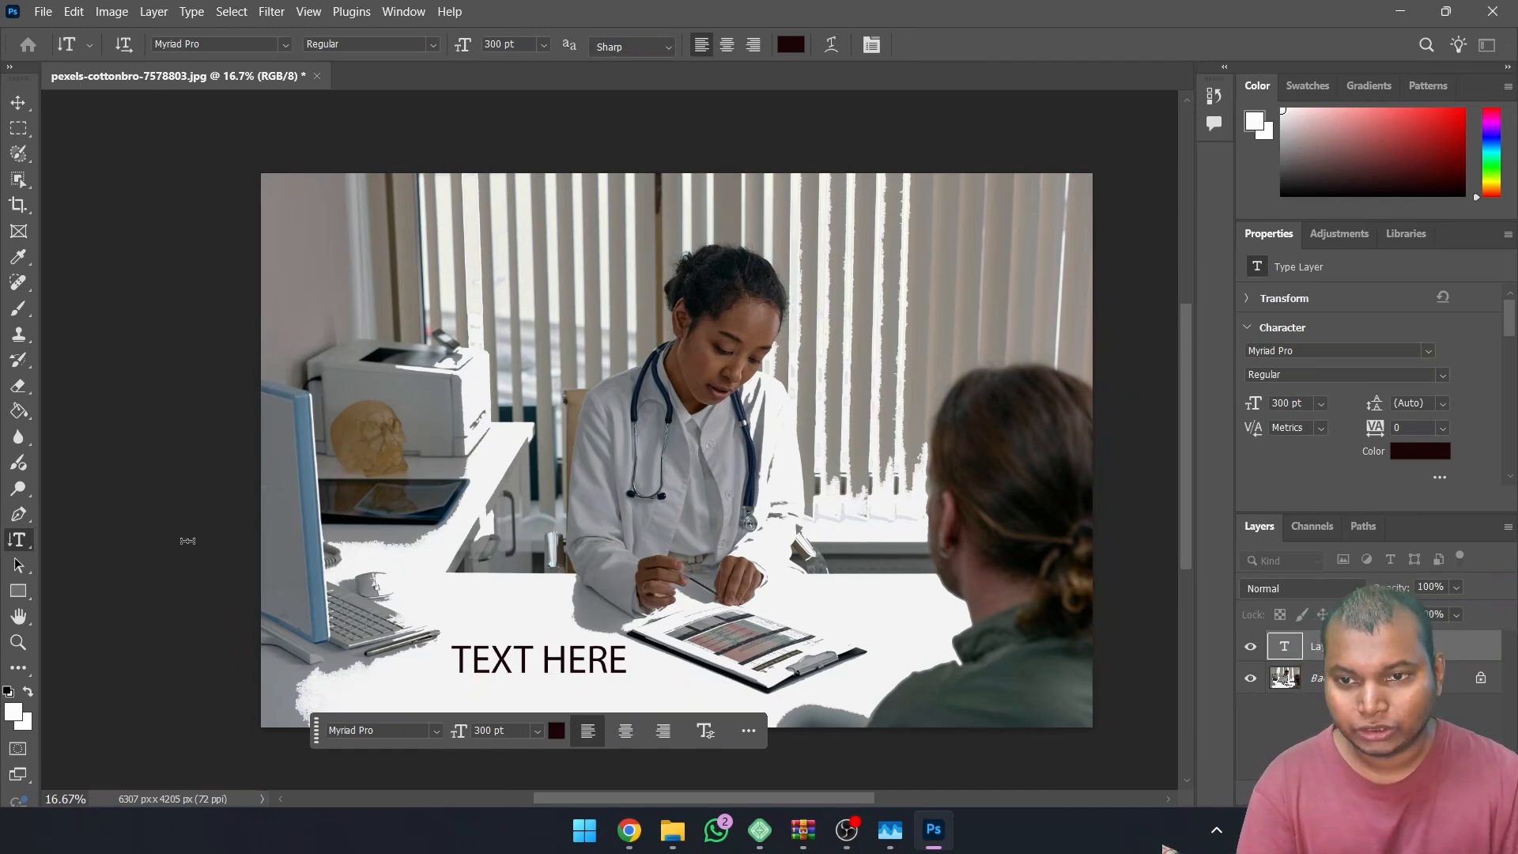
click(1021, 250)
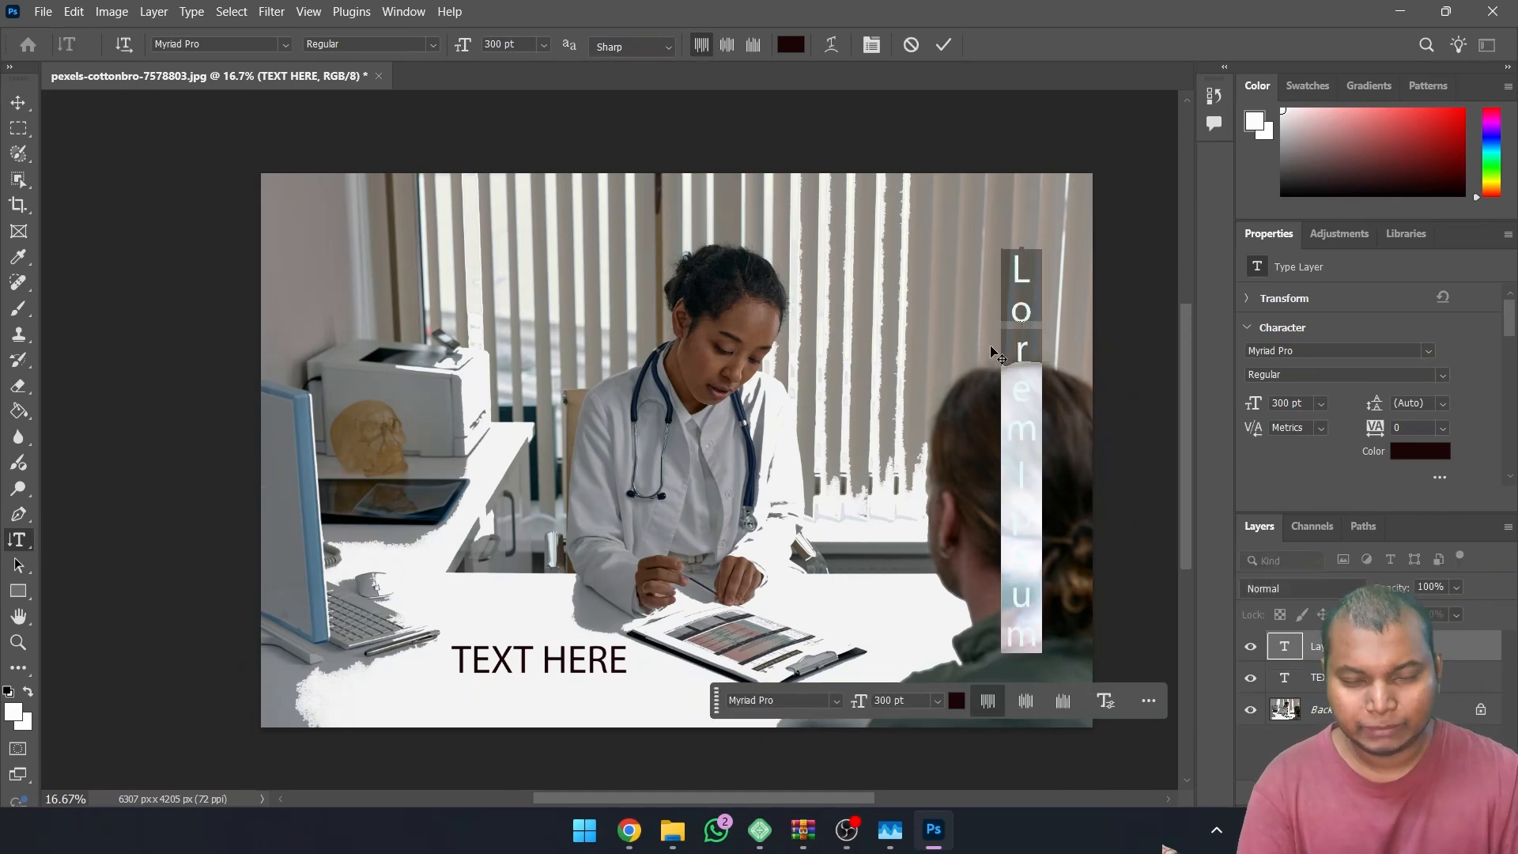
text(HELLO)
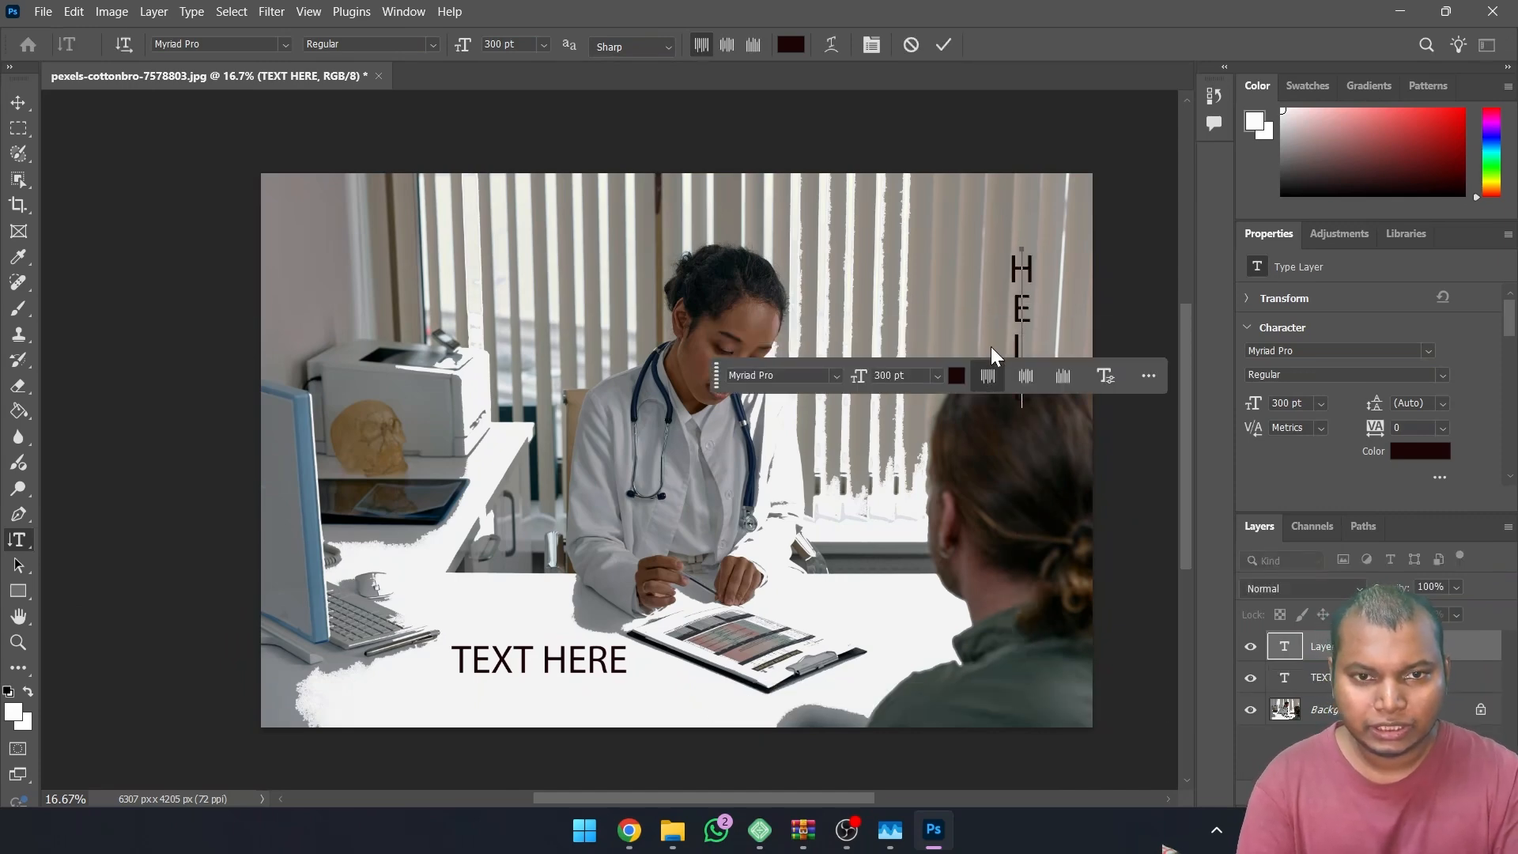
text( MY)
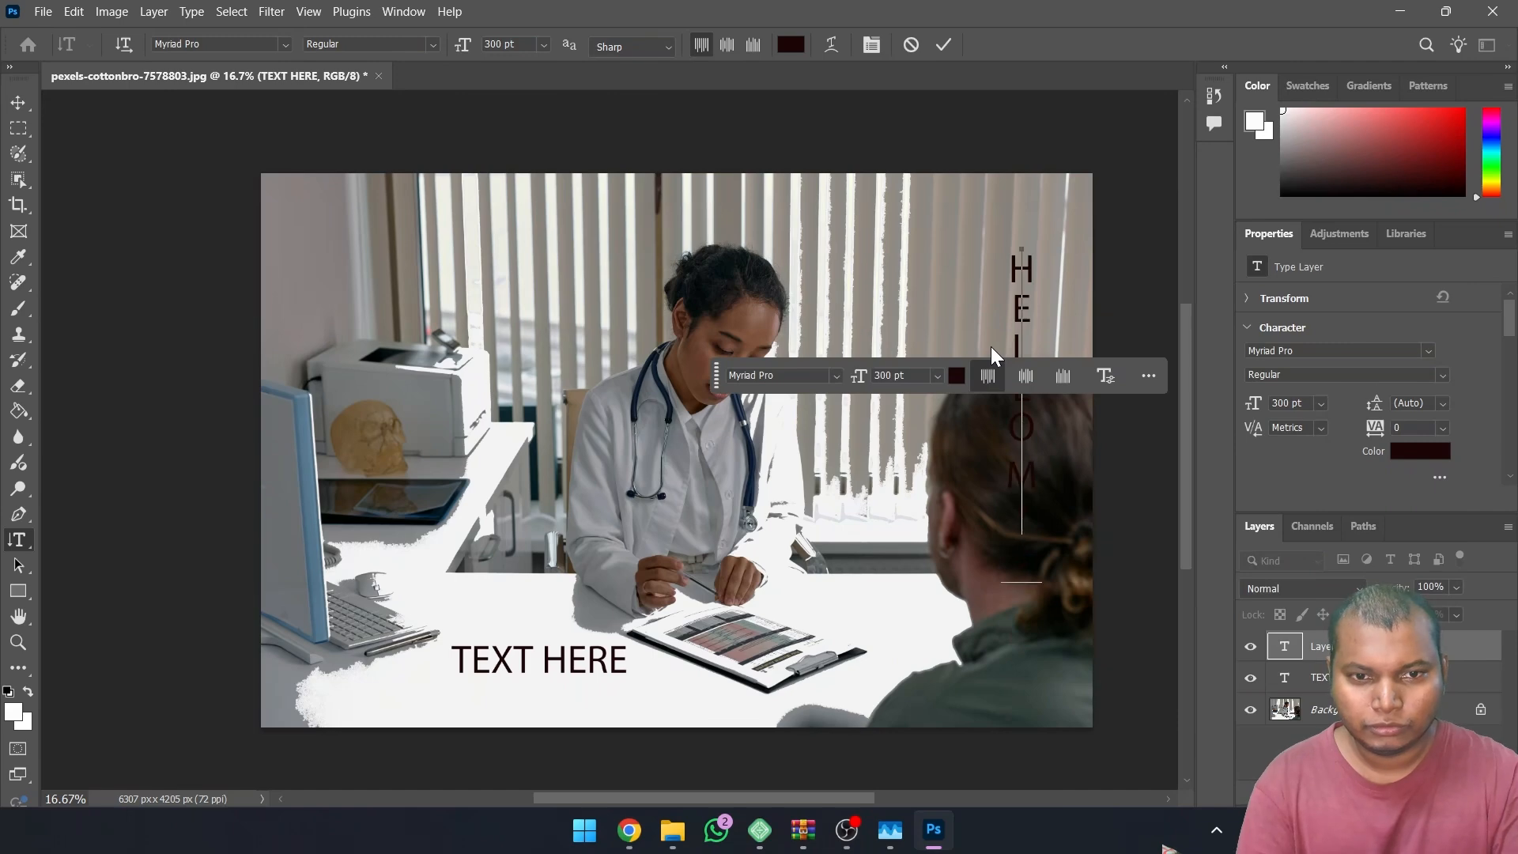
text( FRIEN)
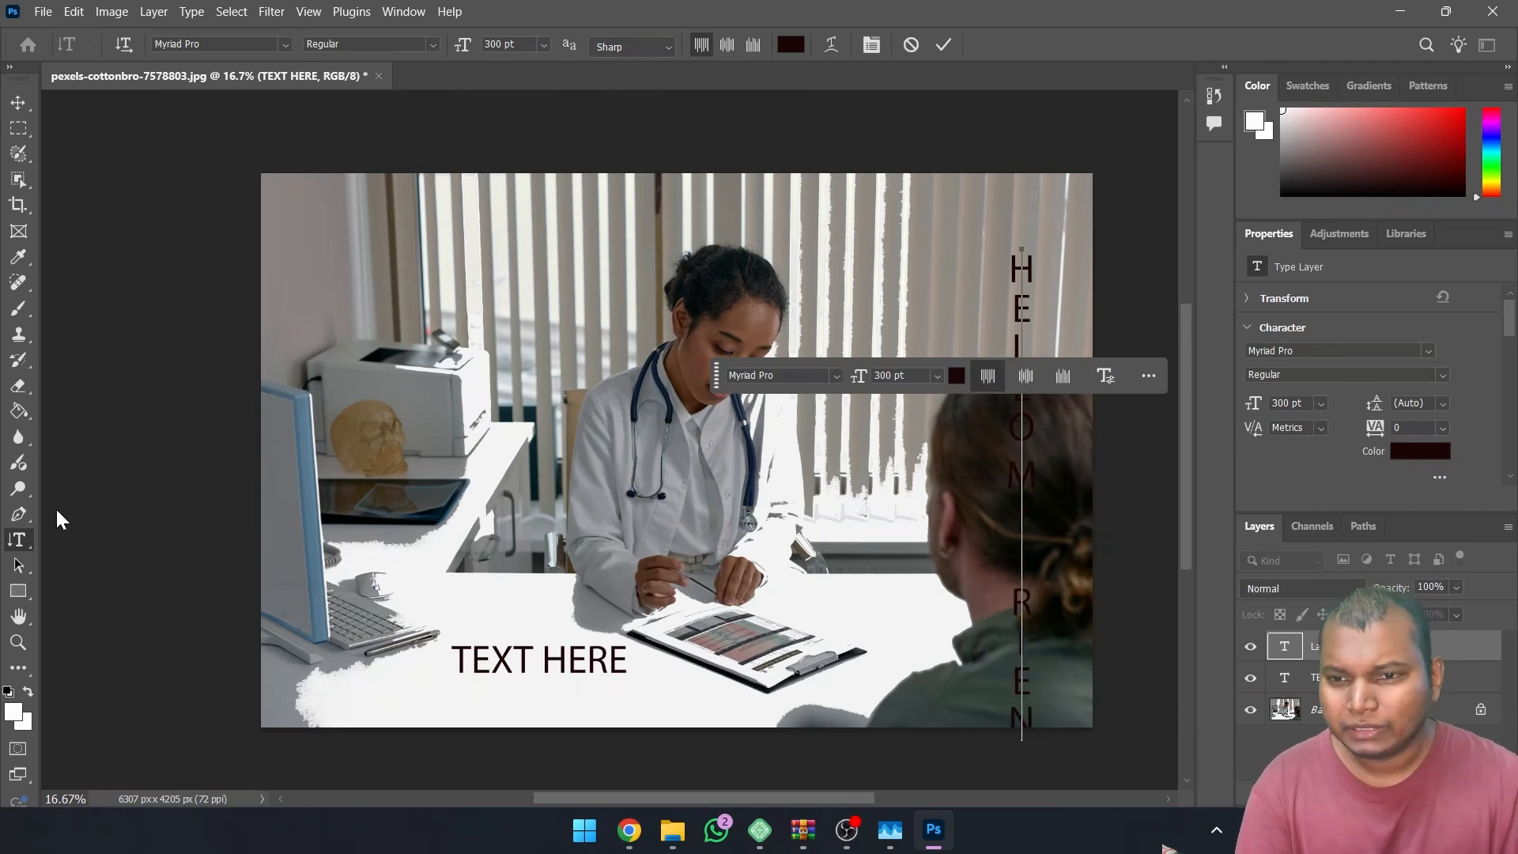
right_click(25, 543)
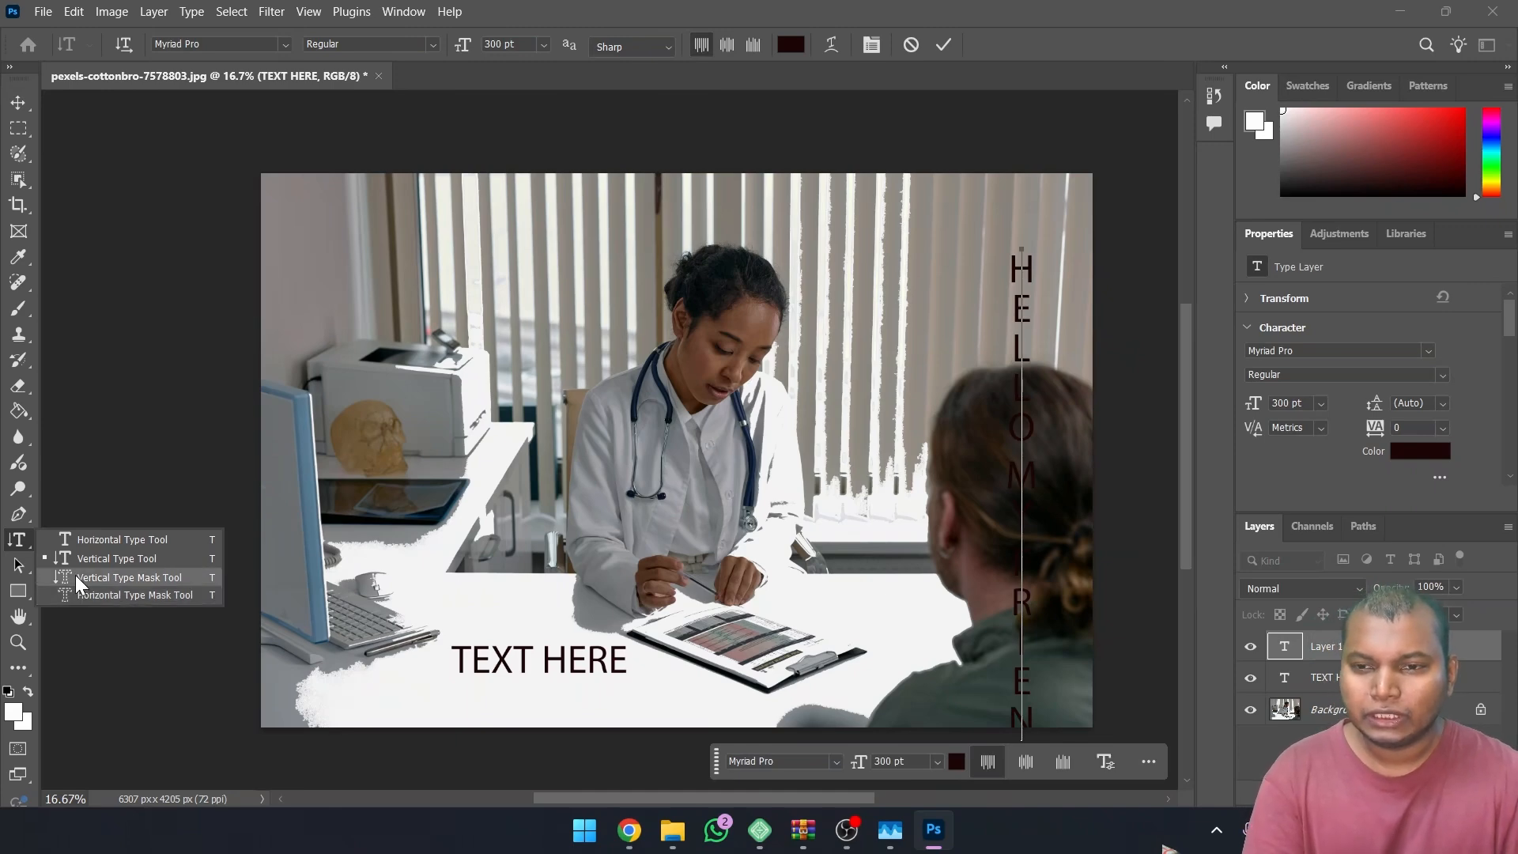
click(23, 543)
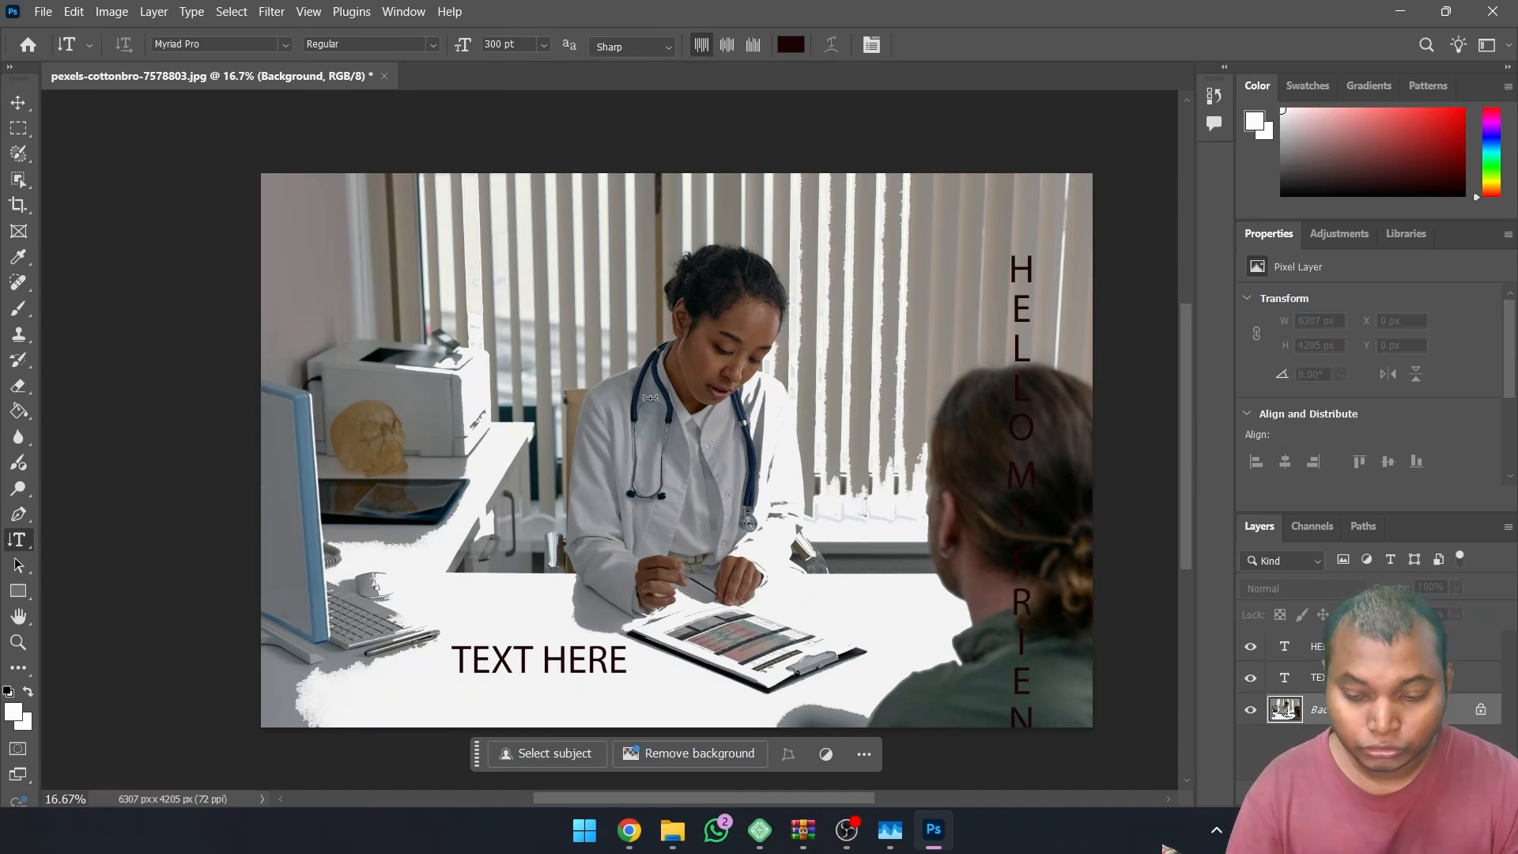
scroll(649, 396, up, 3)
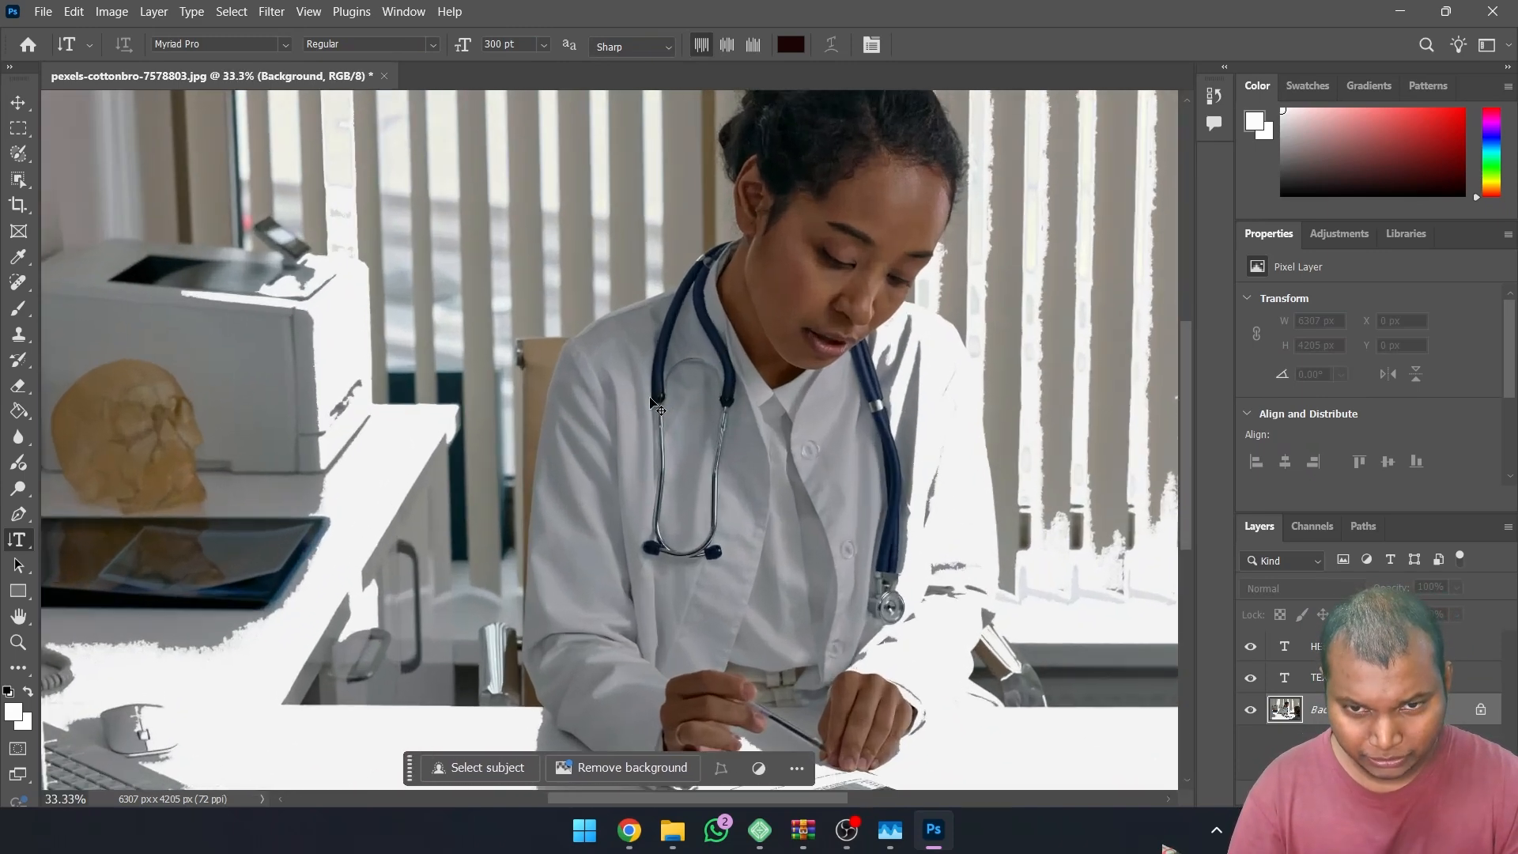
scroll(650, 402, up, 2)
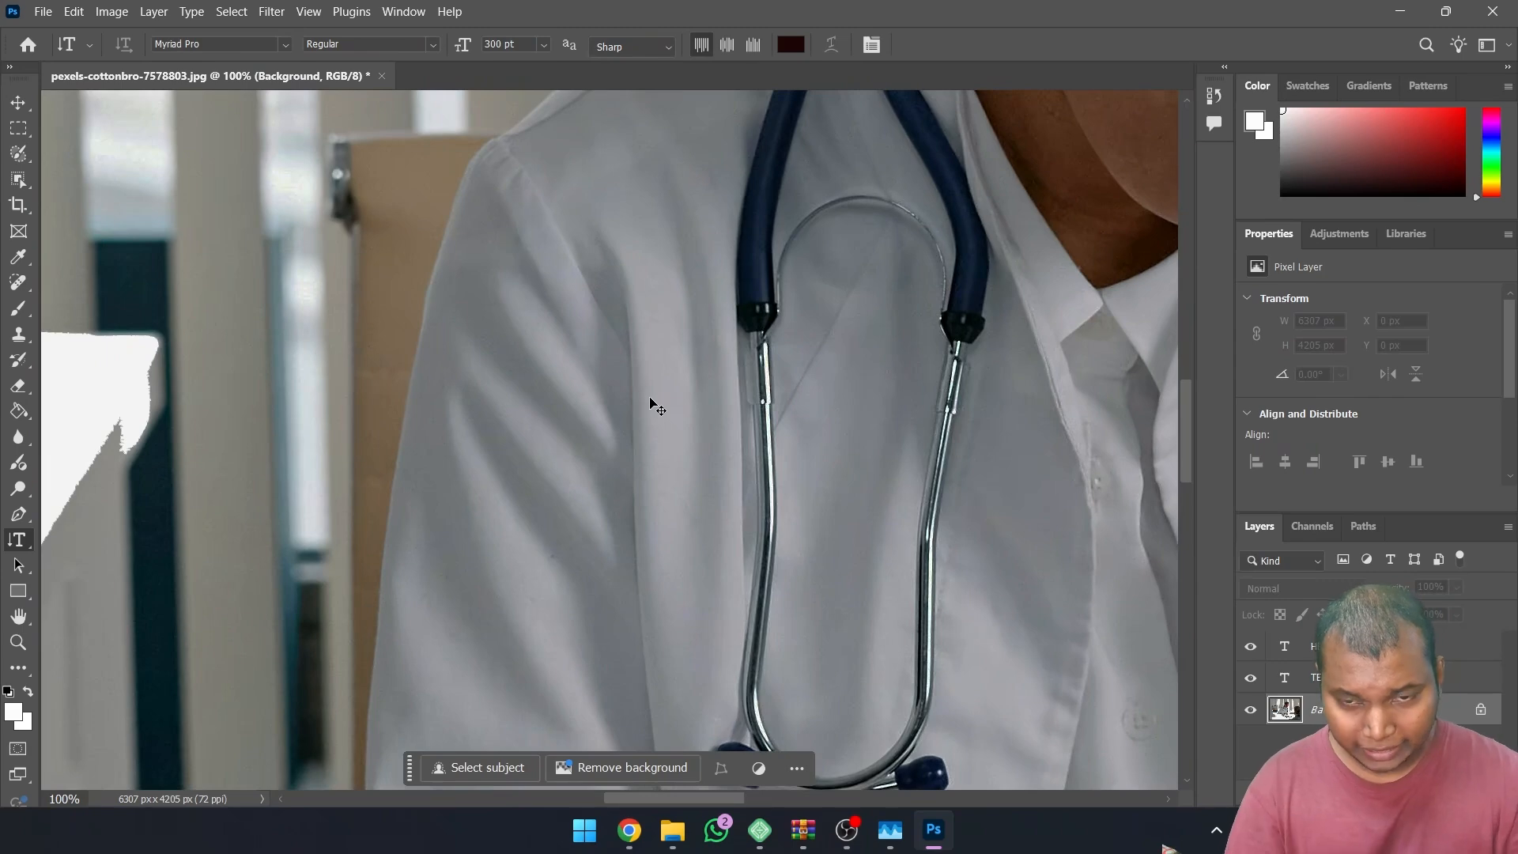
Remove the two small dark spots between the doctor's ear and eye with the Spot Healing Brush at size 19, Content-Aware.
scroll(650, 404, up, 6)
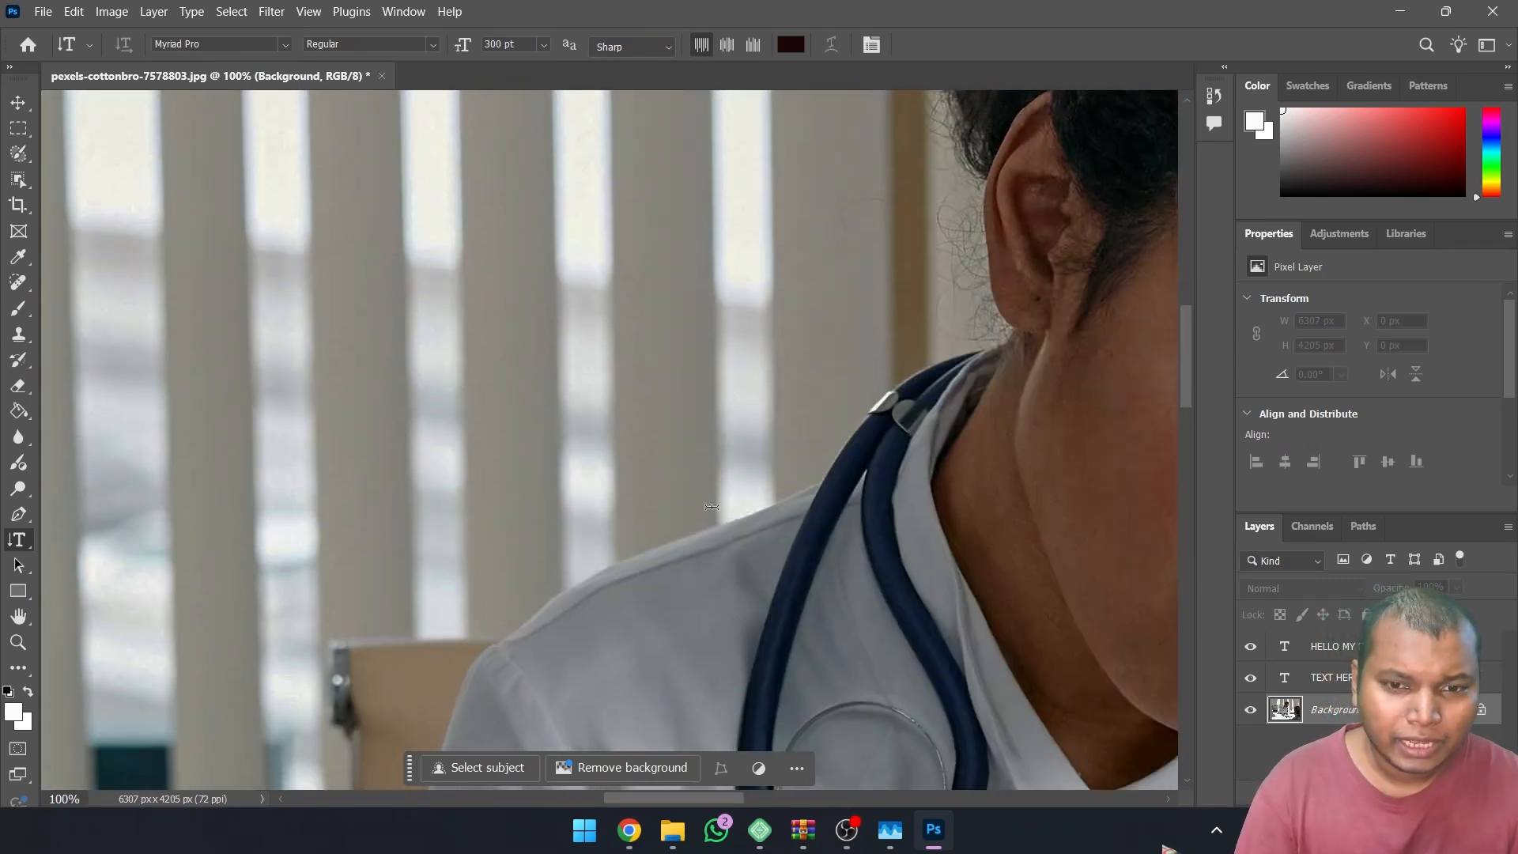
scroll(735, 711, right, 8)
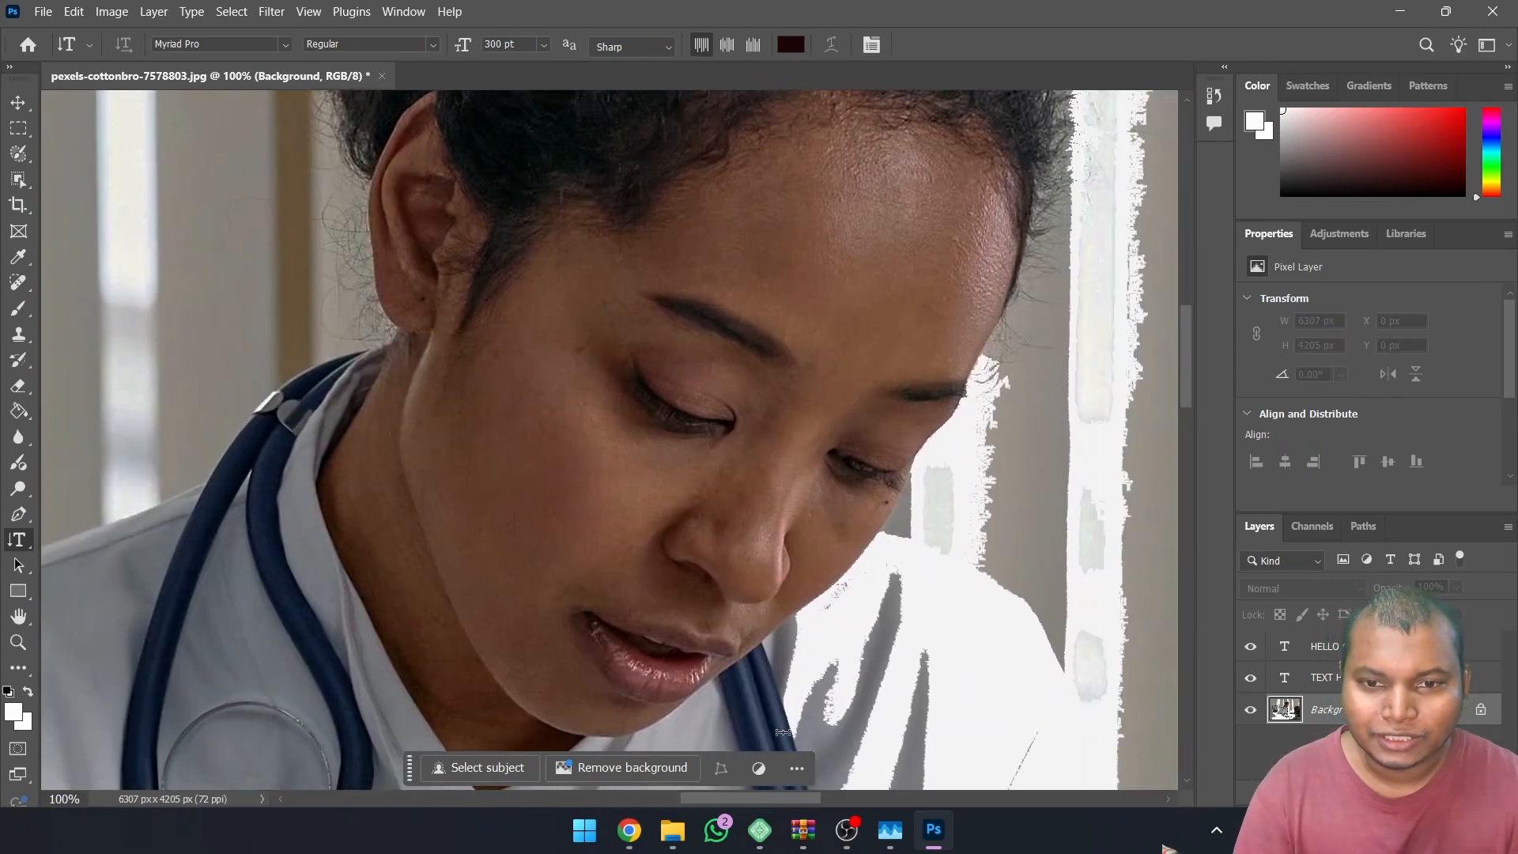
scroll(782, 731, up, 3)
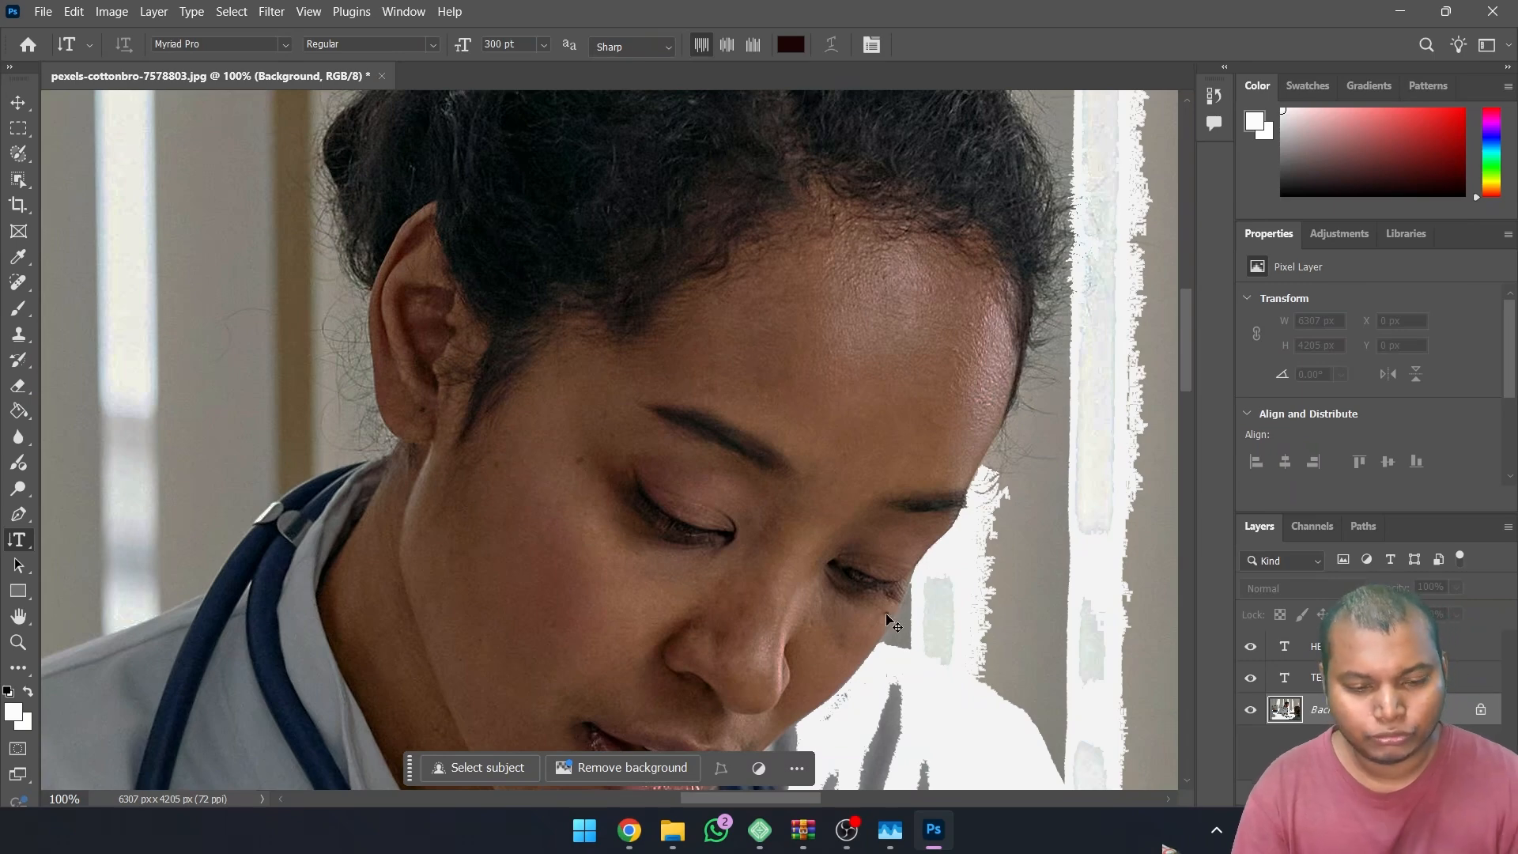
key(ctrl+plus)
key(ctrl+plus)
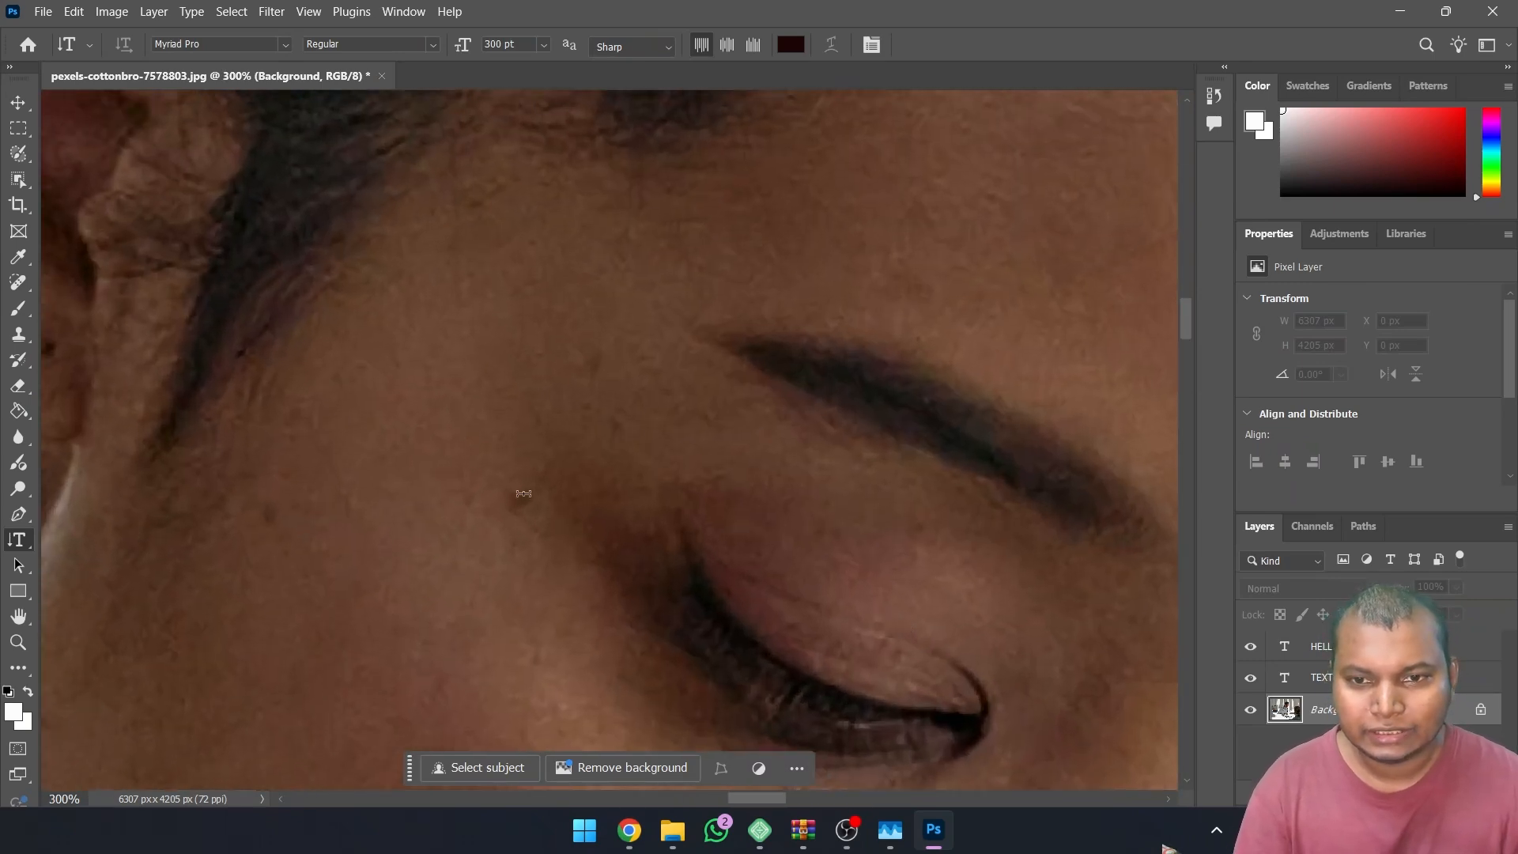
click(19, 285)
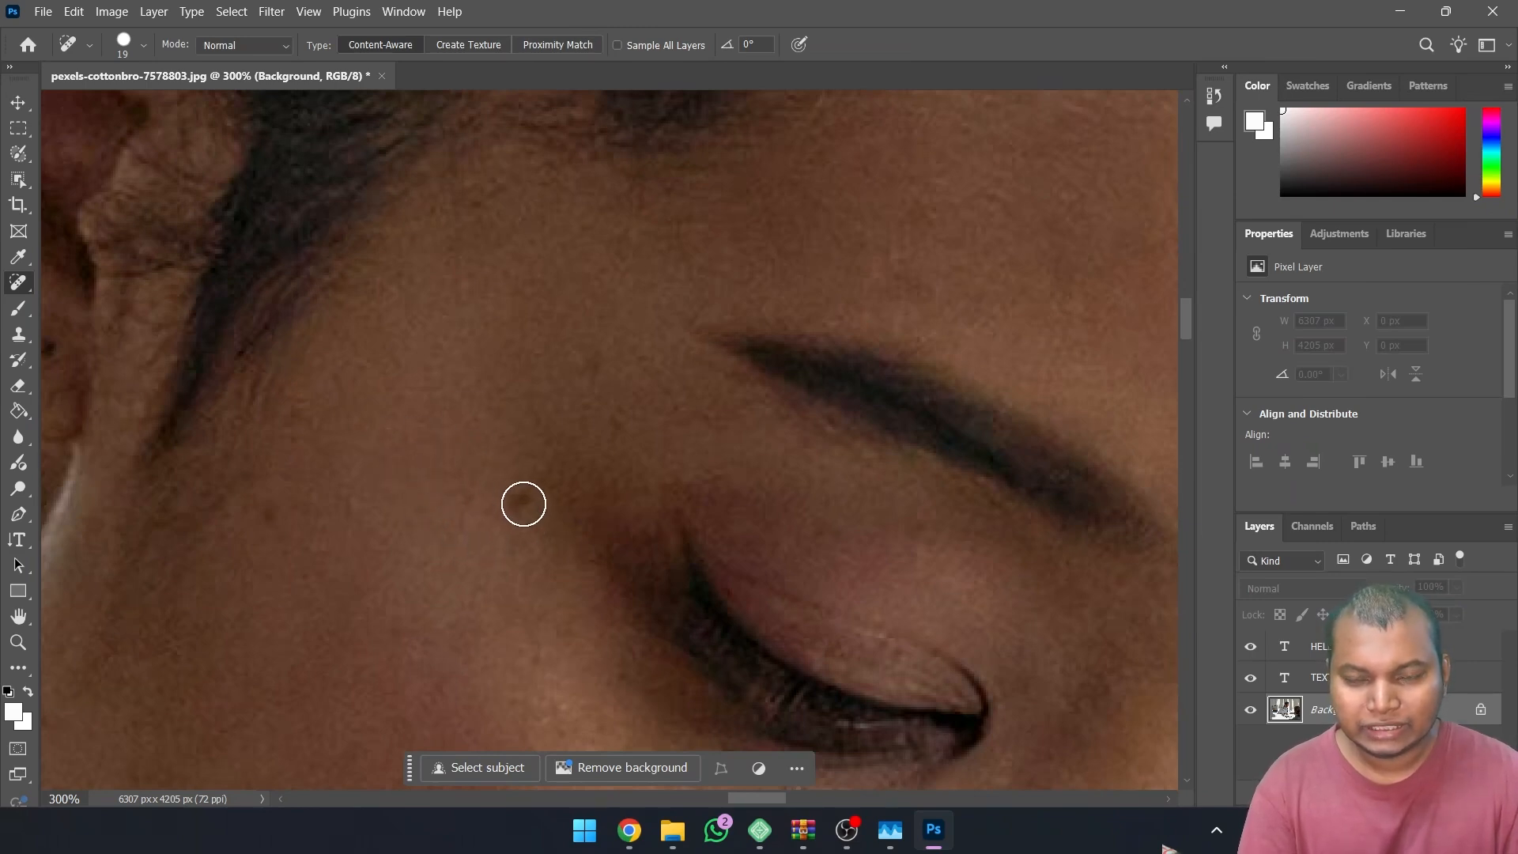
drag(519, 502, 519, 502)
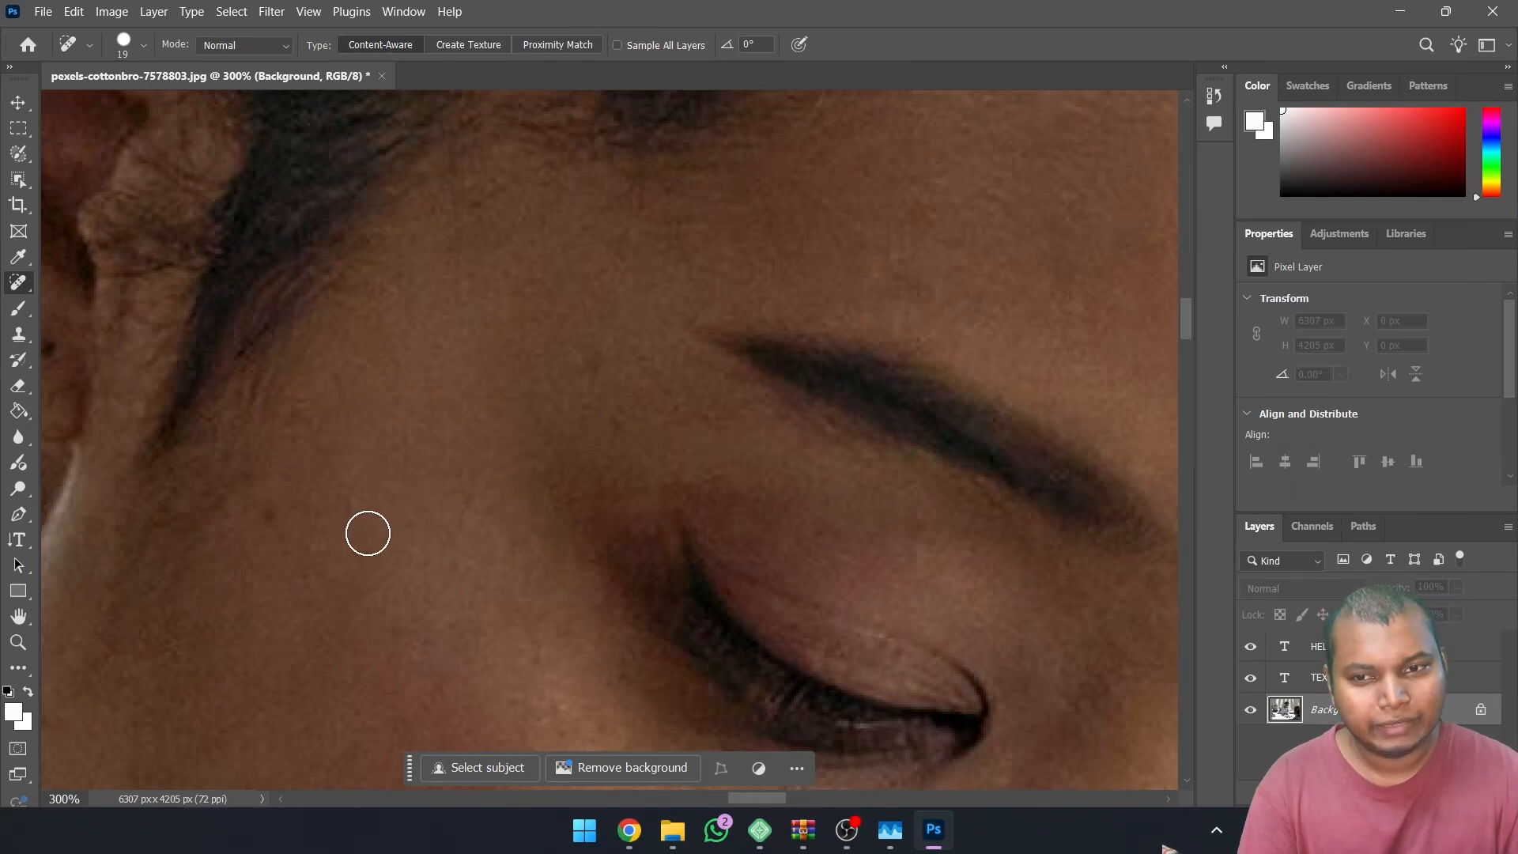
drag(271, 520, 271, 518)
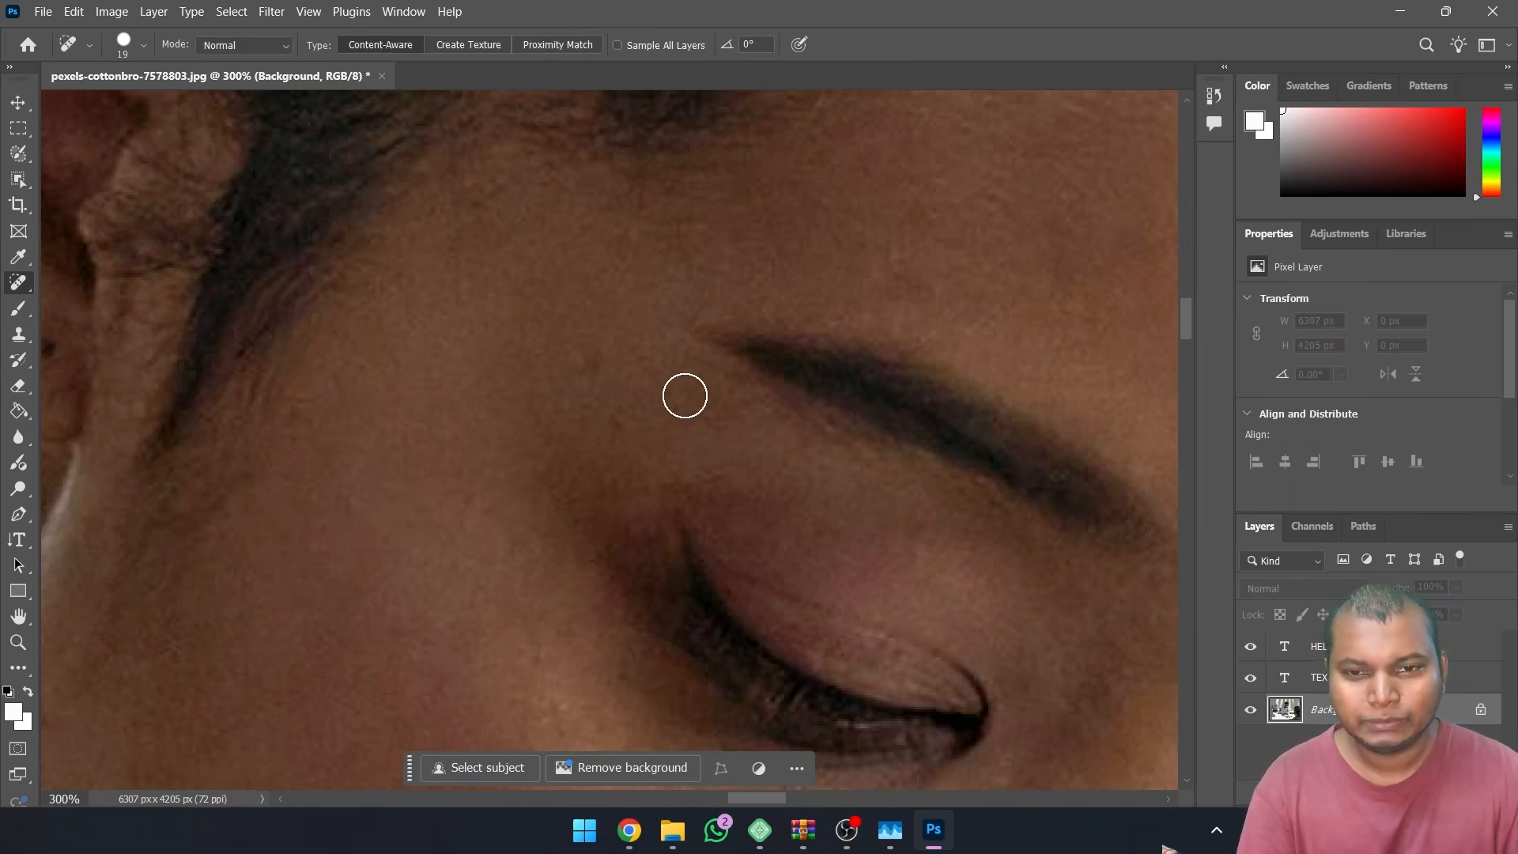
Heal the dark mole on the cheek just below the doctor's far eye with the Spot Healing Brush.
scroll(709, 542, down, 4)
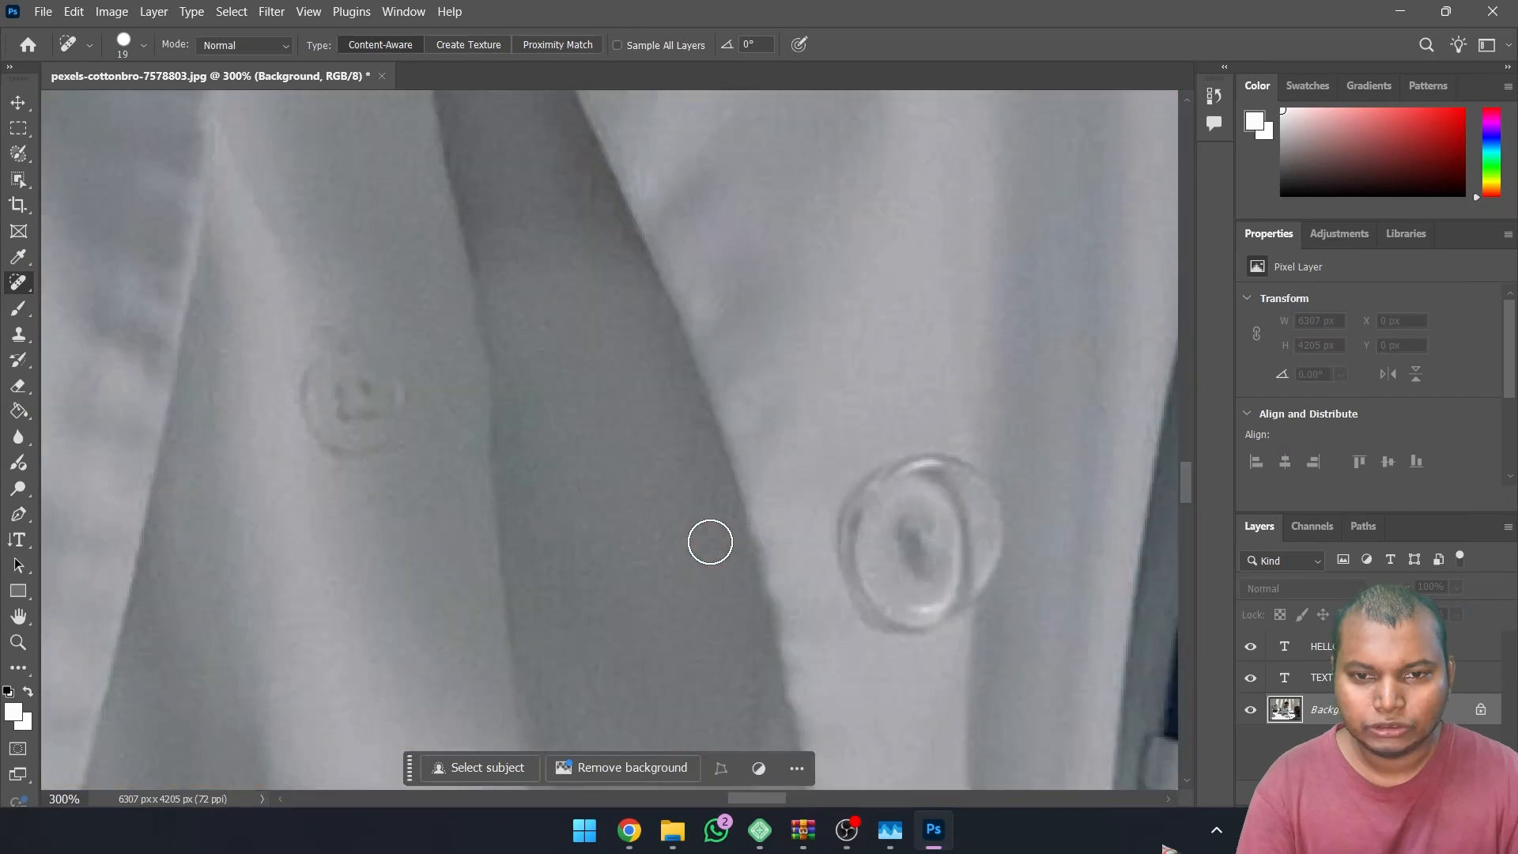
scroll(710, 541, up, 4)
scroll(710, 542, down, 1)
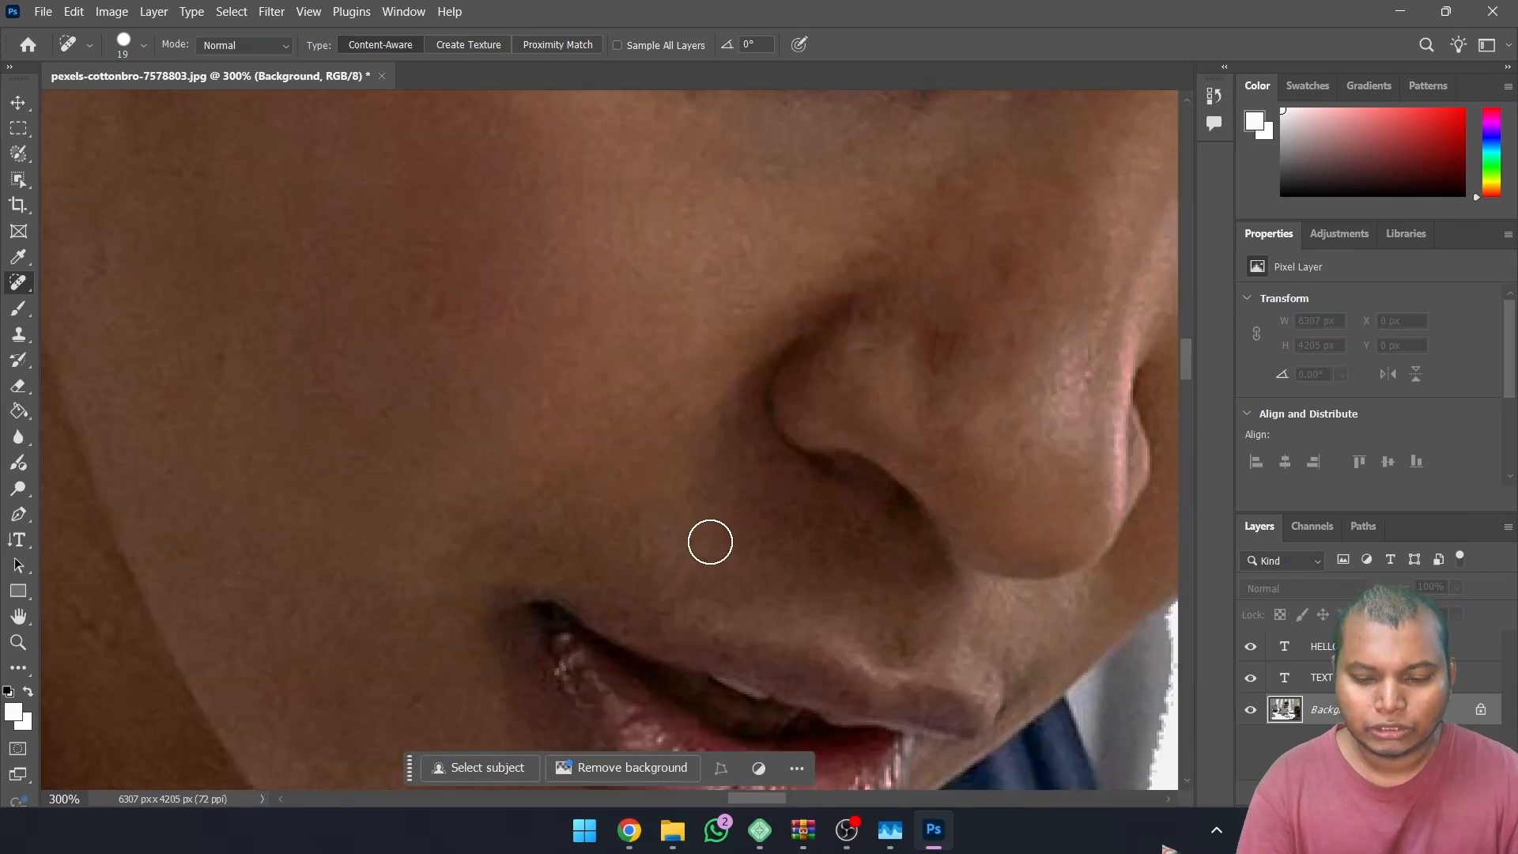
scroll(709, 542, down, 5)
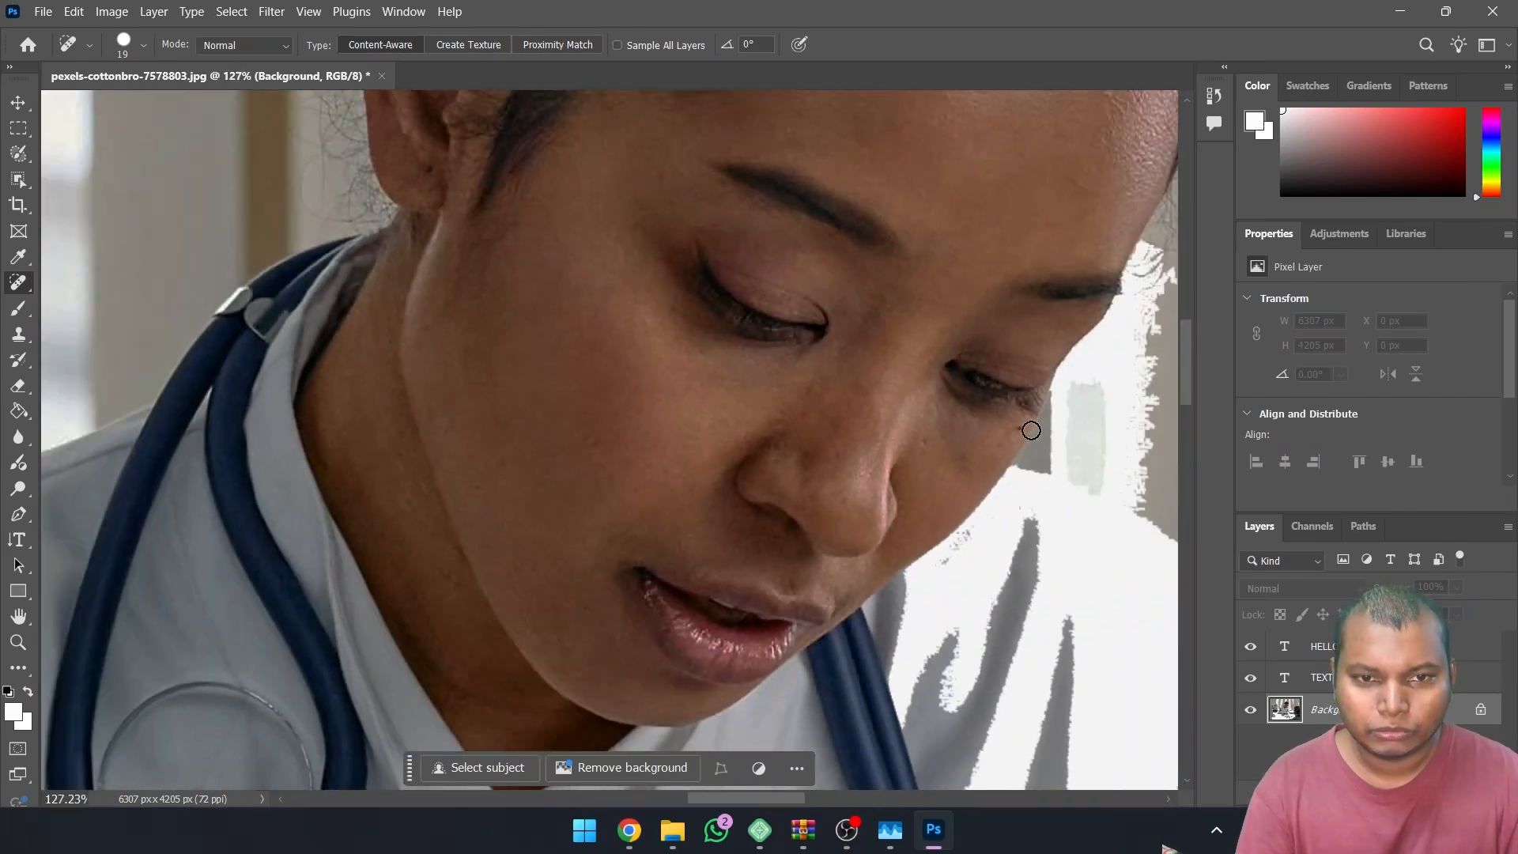
scroll(1020, 433, left, 2)
scroll(1026, 433, up, 4)
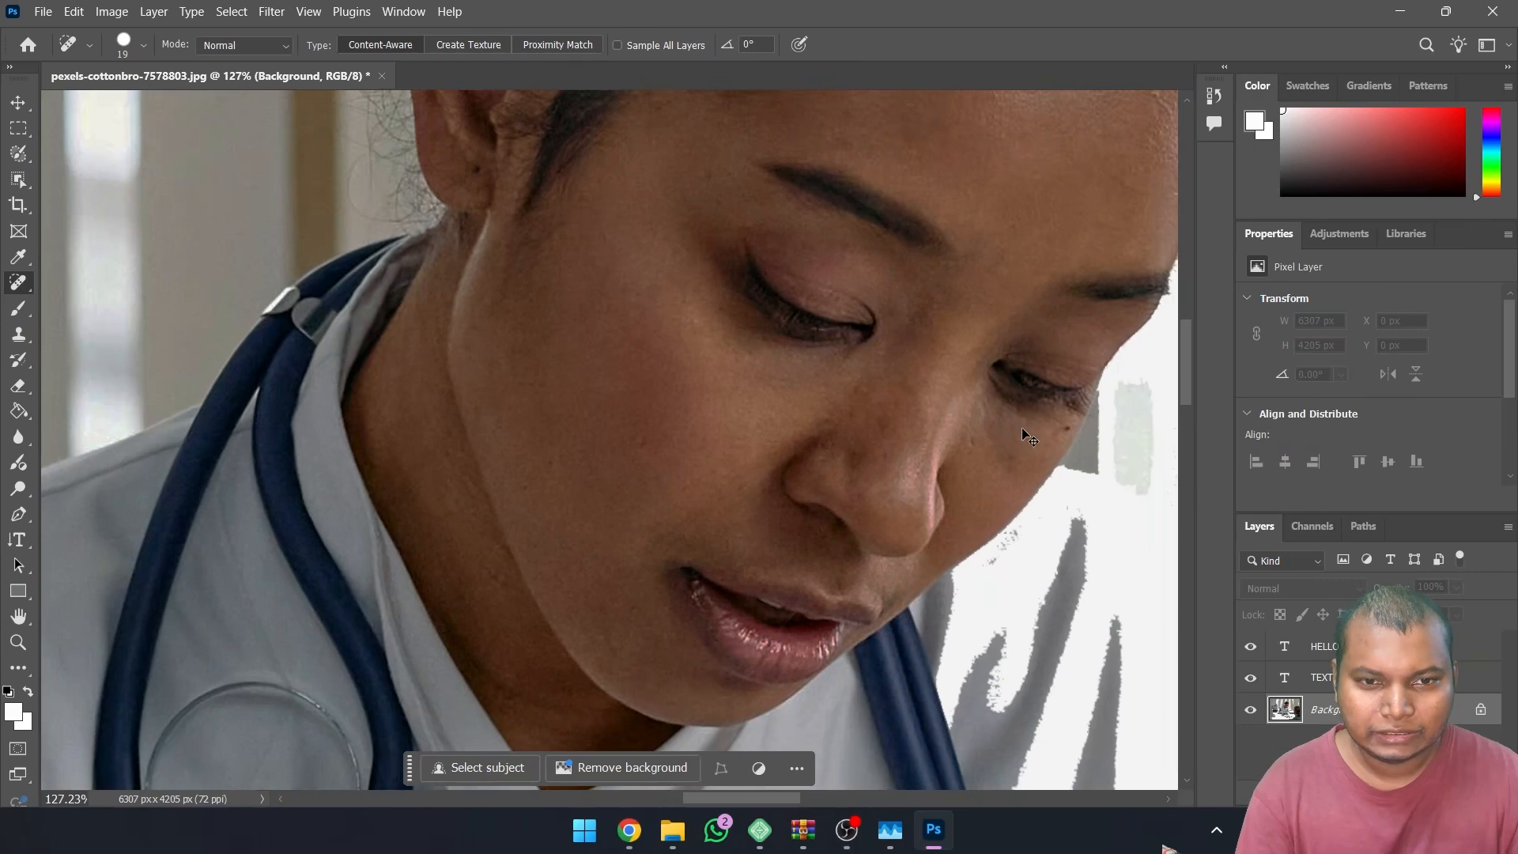
scroll(941, 440, up, 8)
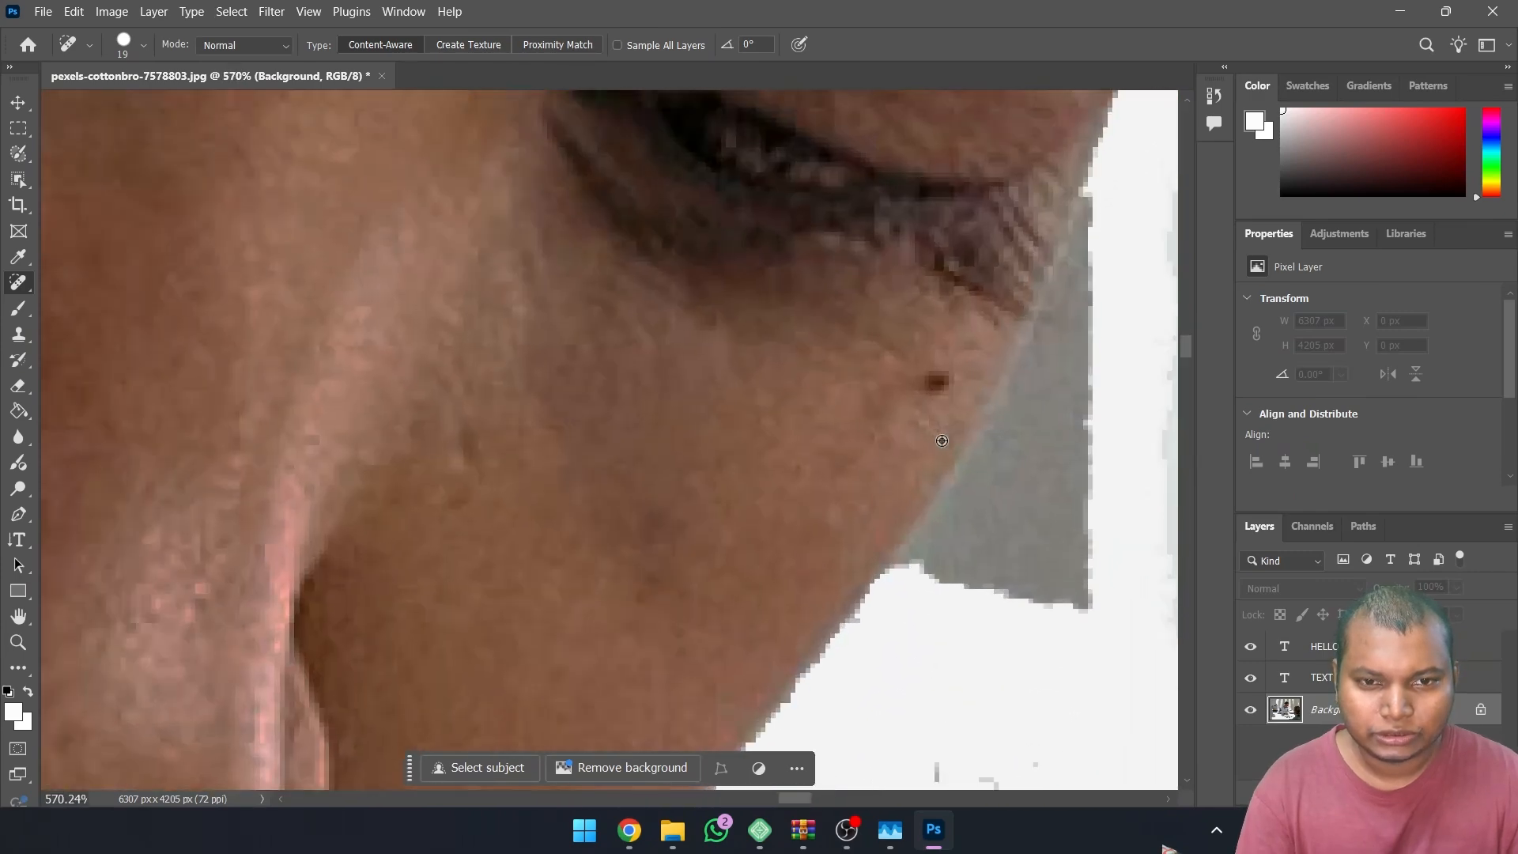
click(941, 383)
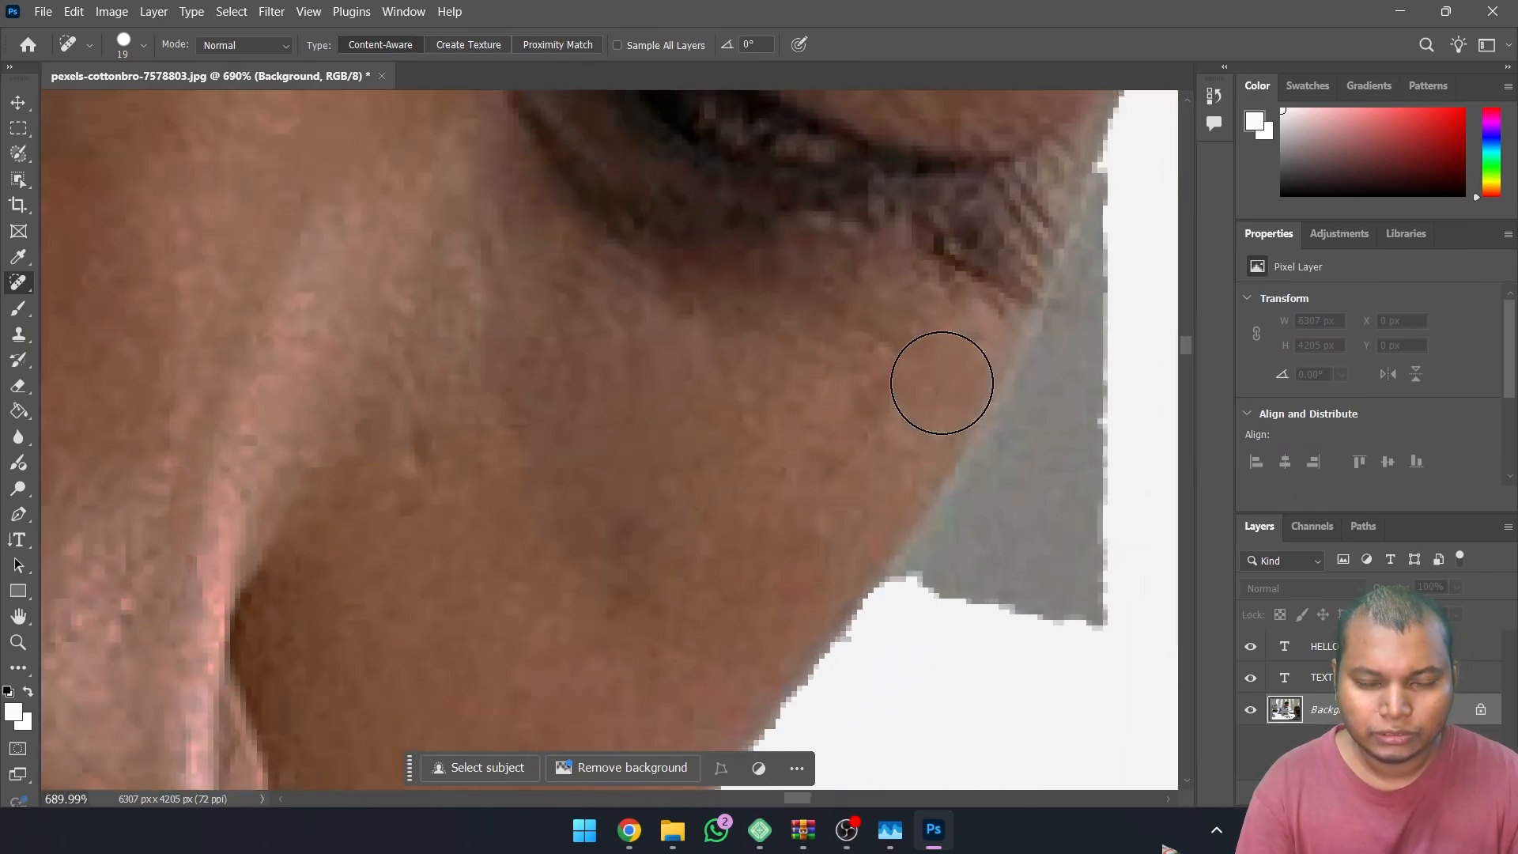
scroll(942, 383, right, 2)
scroll(604, 396, down, 10)
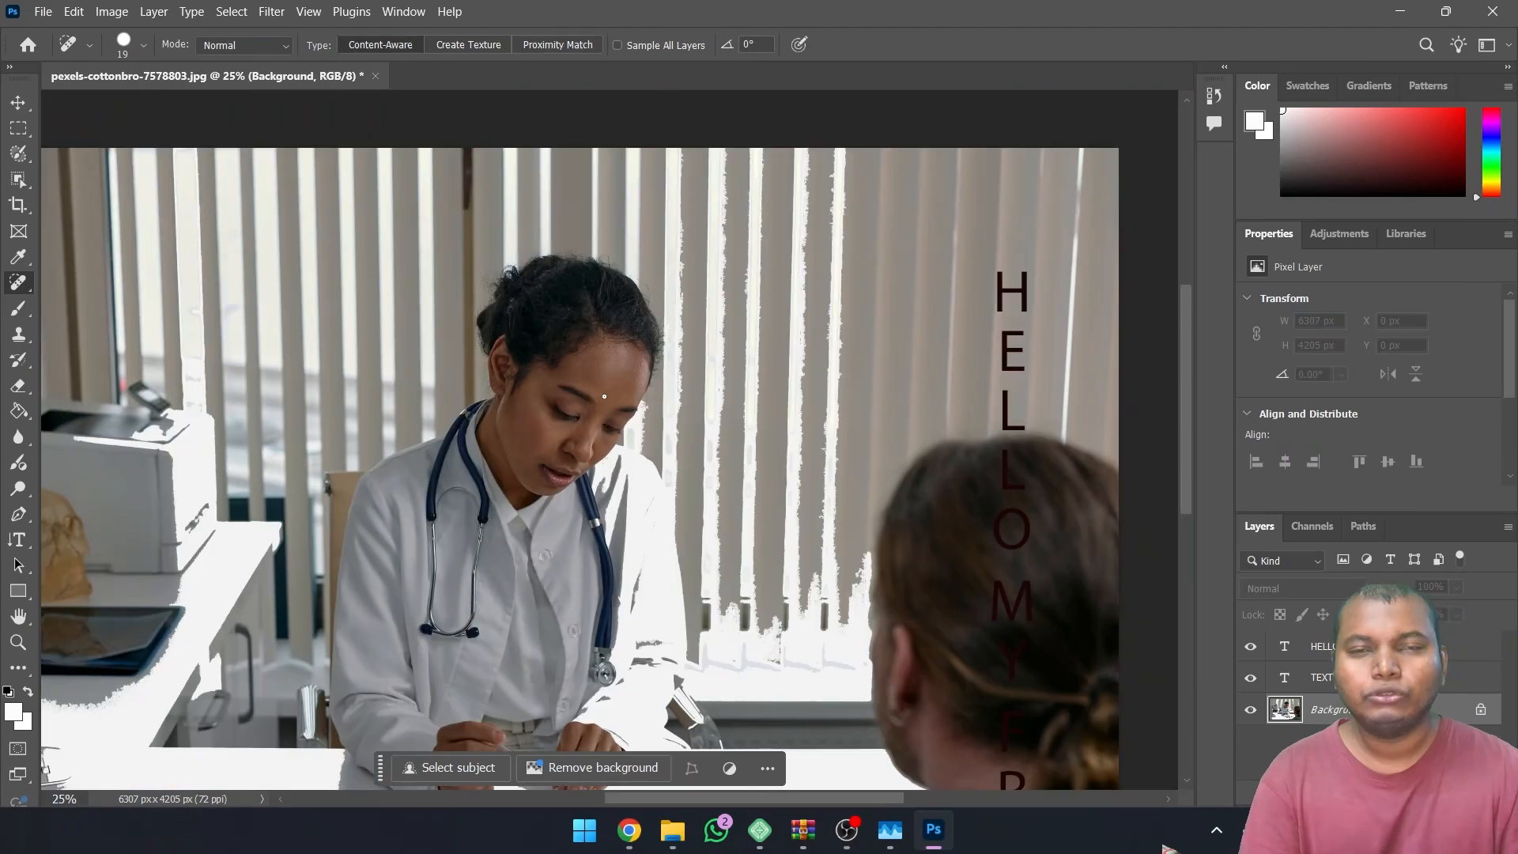